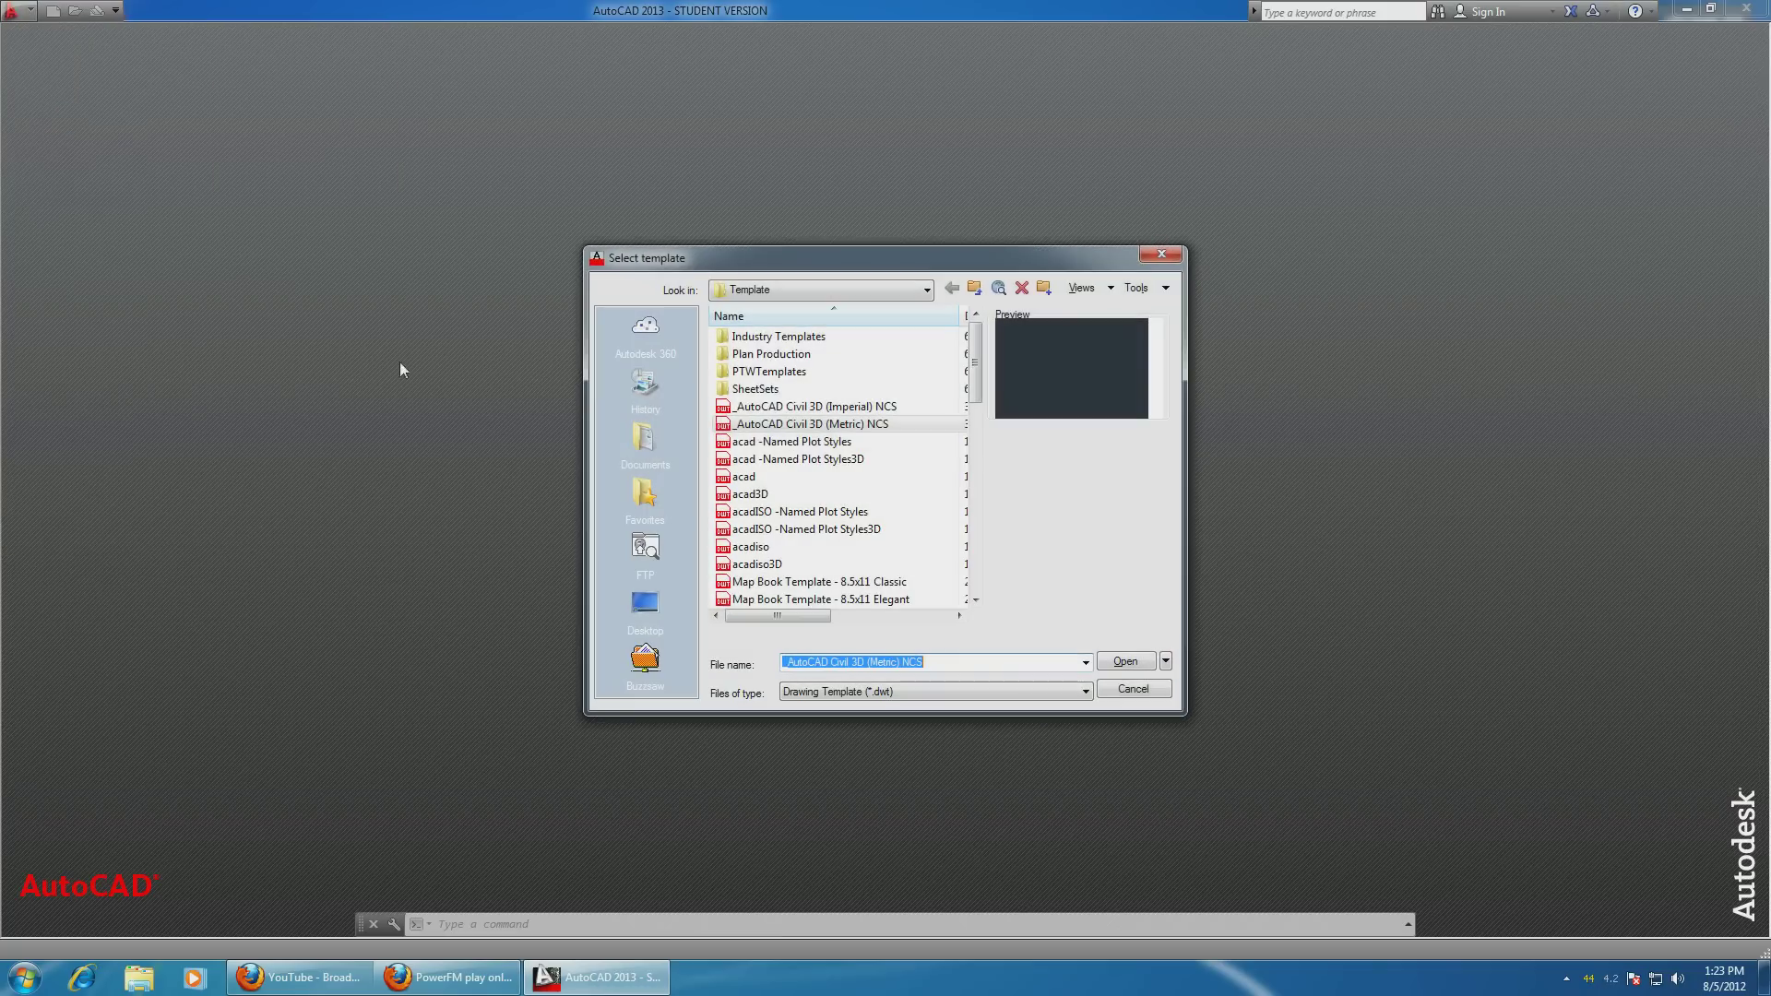
# Step: Start a new drawing from the _AutoCAD Civil 3D (Metric) NCS template, past the educational warning
pyautogui.doubleClick(772, 433)
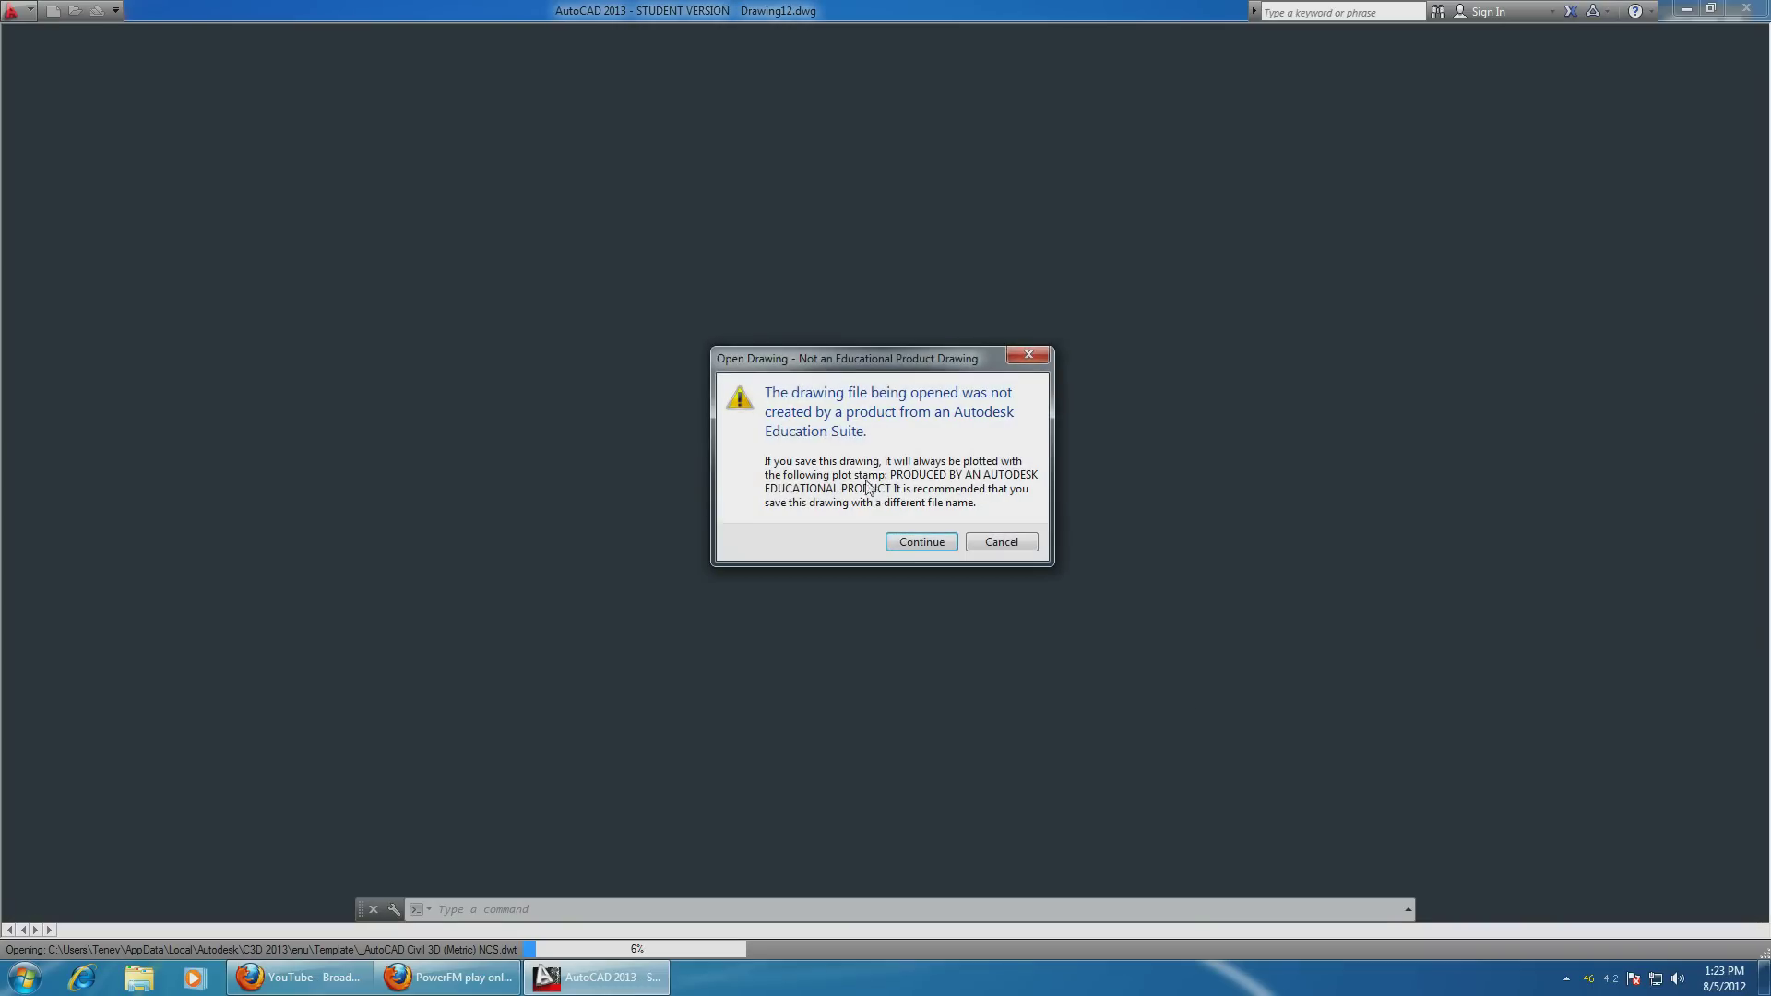
pyautogui.click(916, 543)
pyautogui.write('unit')
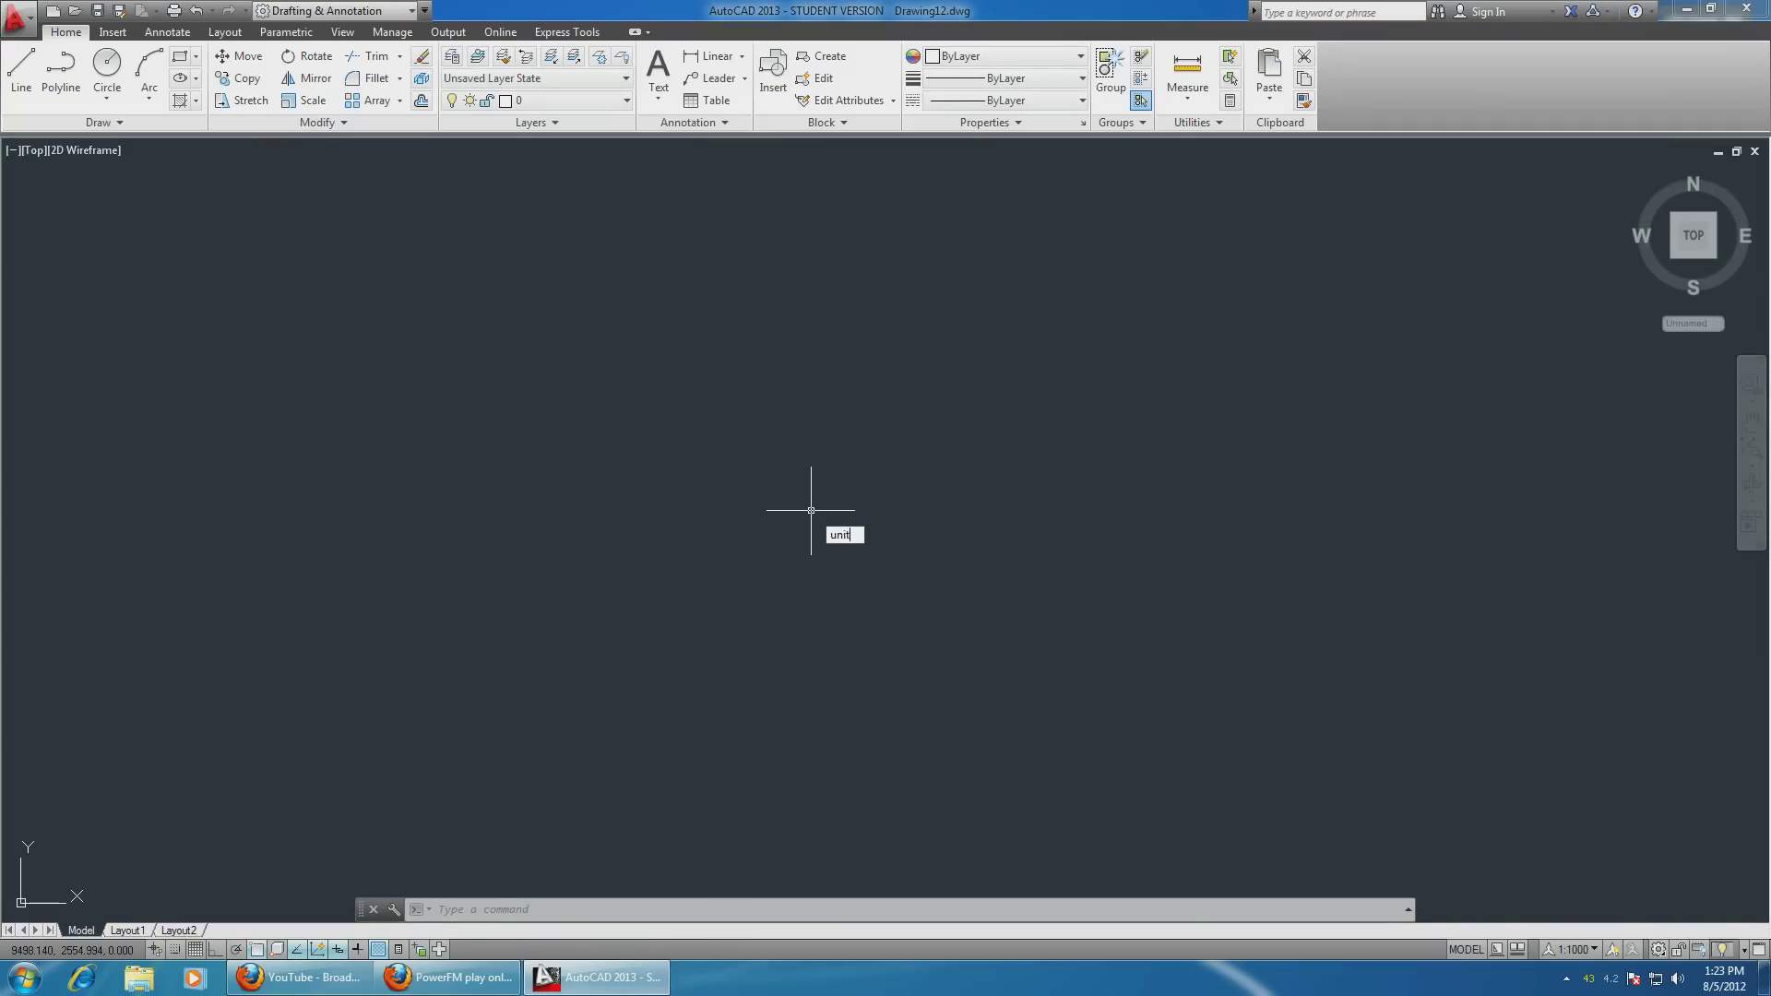
pyautogui.write('s')
# Step: Set the Drawing Units insertion scale to Centimeters with UNITS
pyautogui.press('Return')
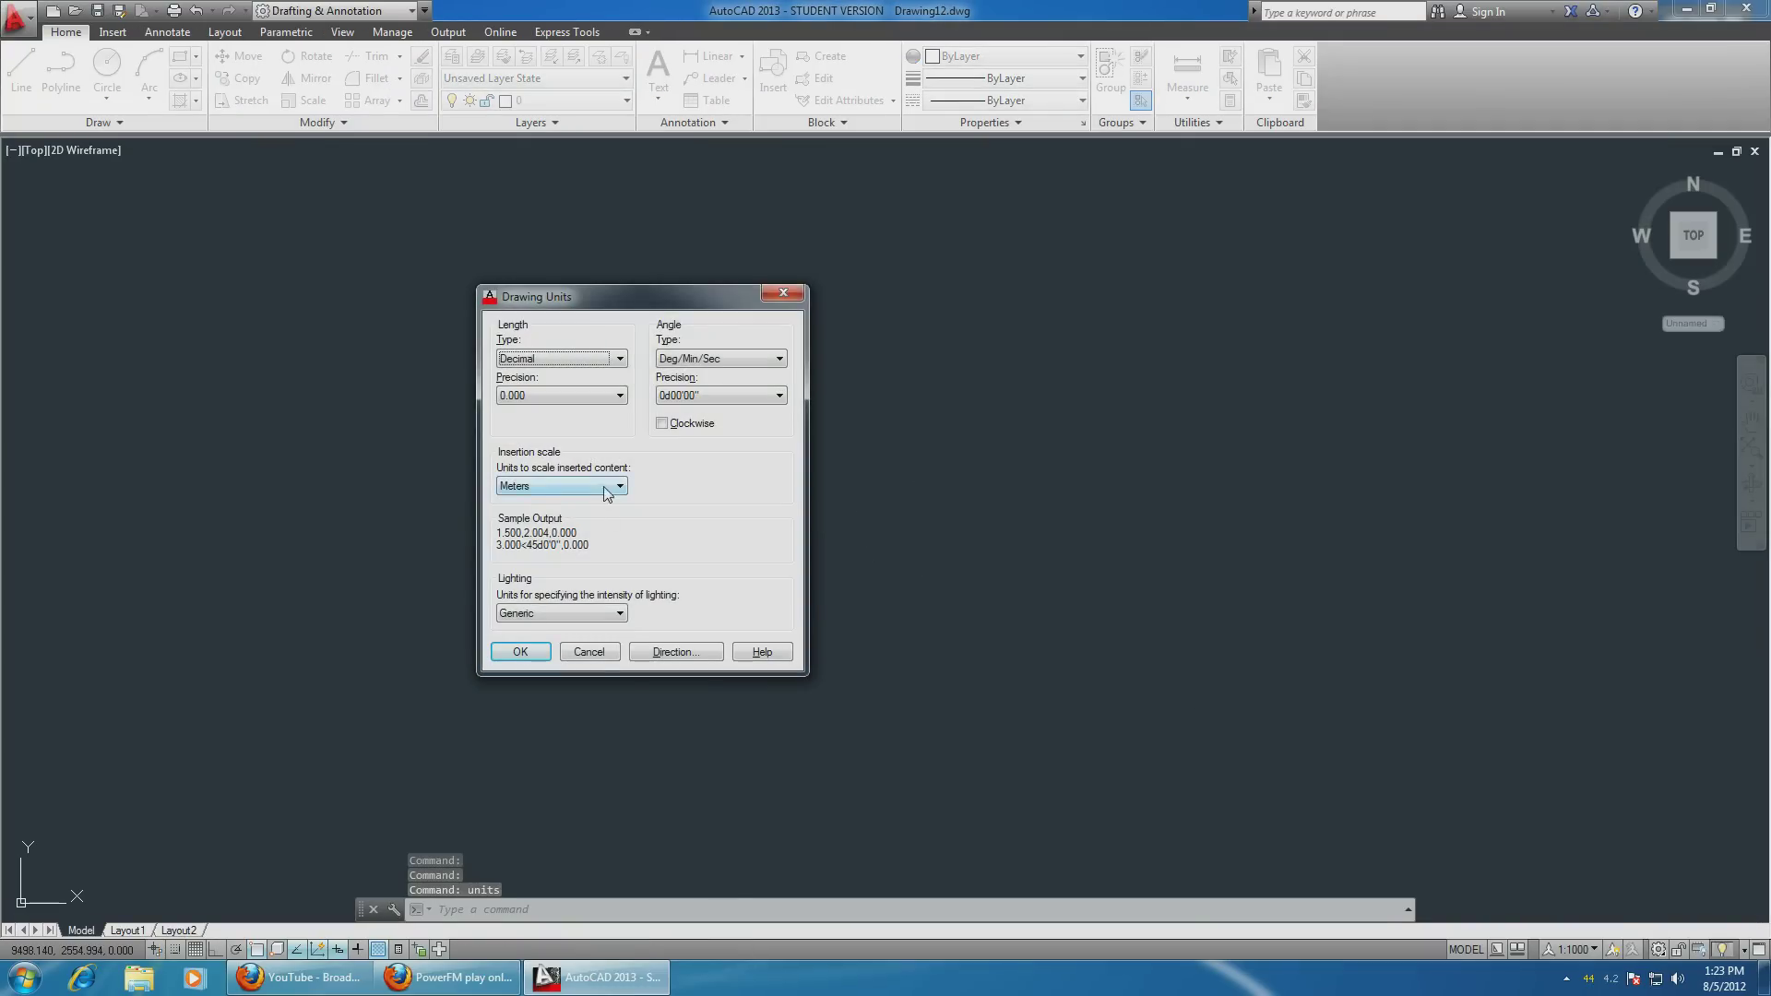
pyautogui.click(604, 487)
pyautogui.click(592, 563)
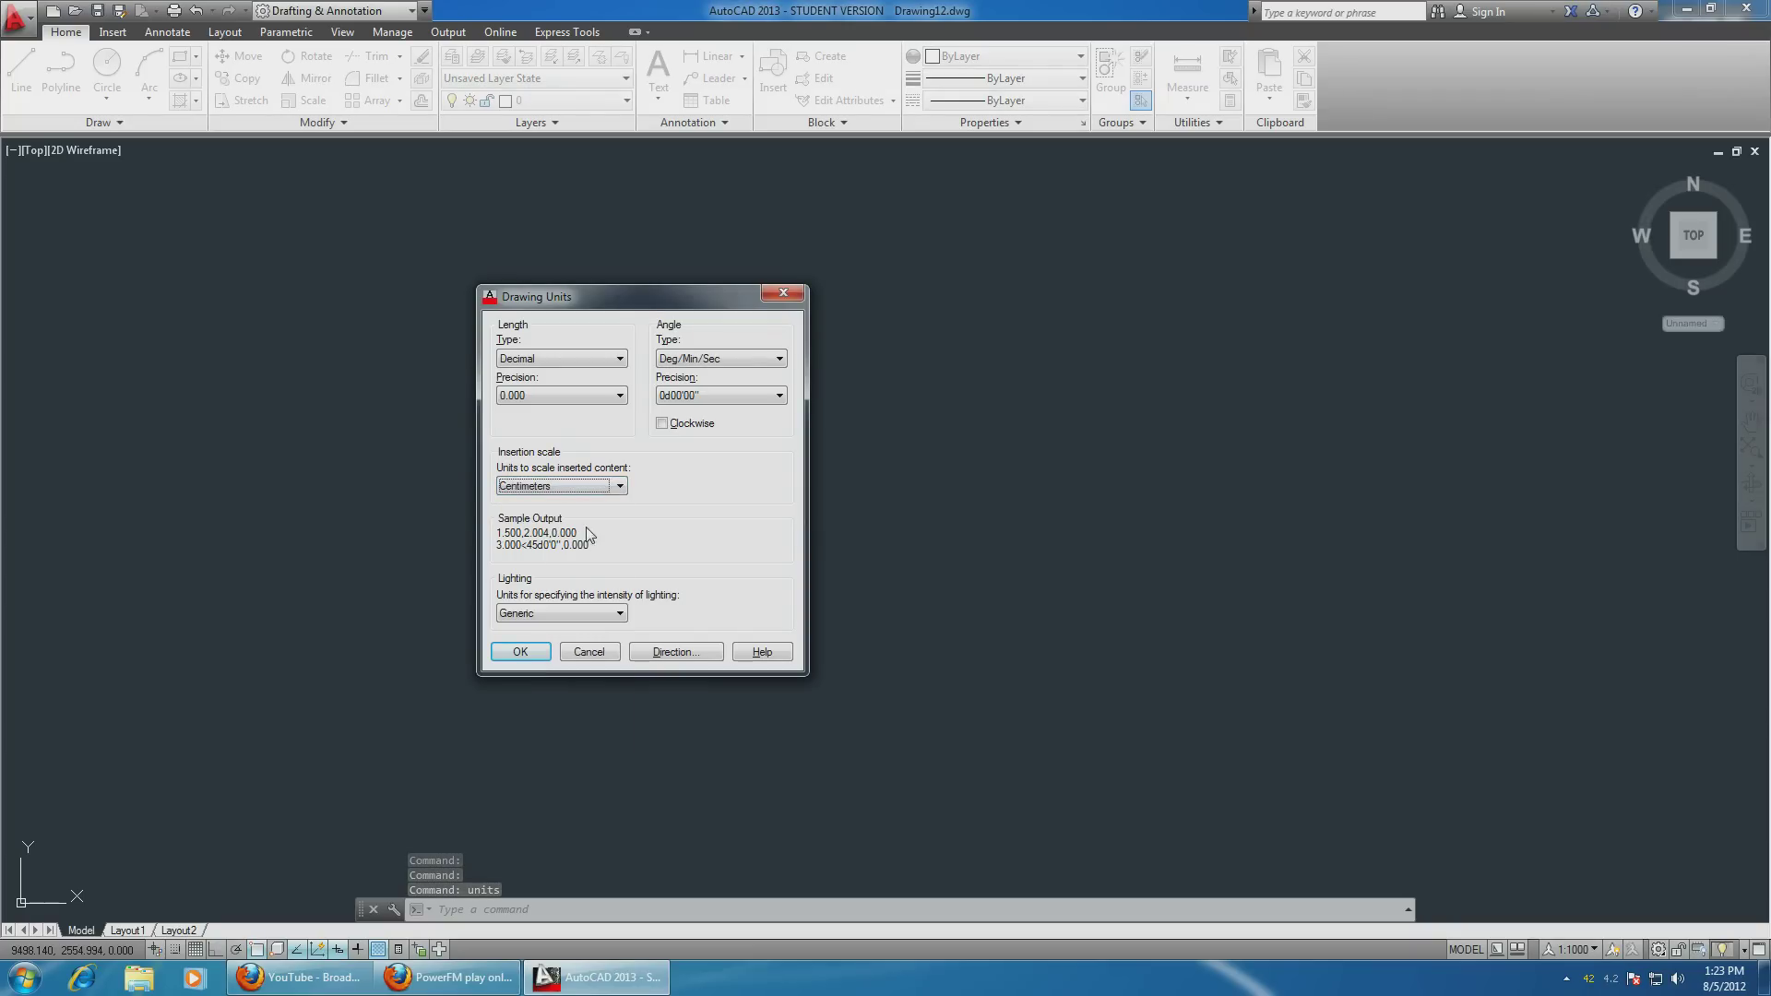
pyautogui.click(527, 651)
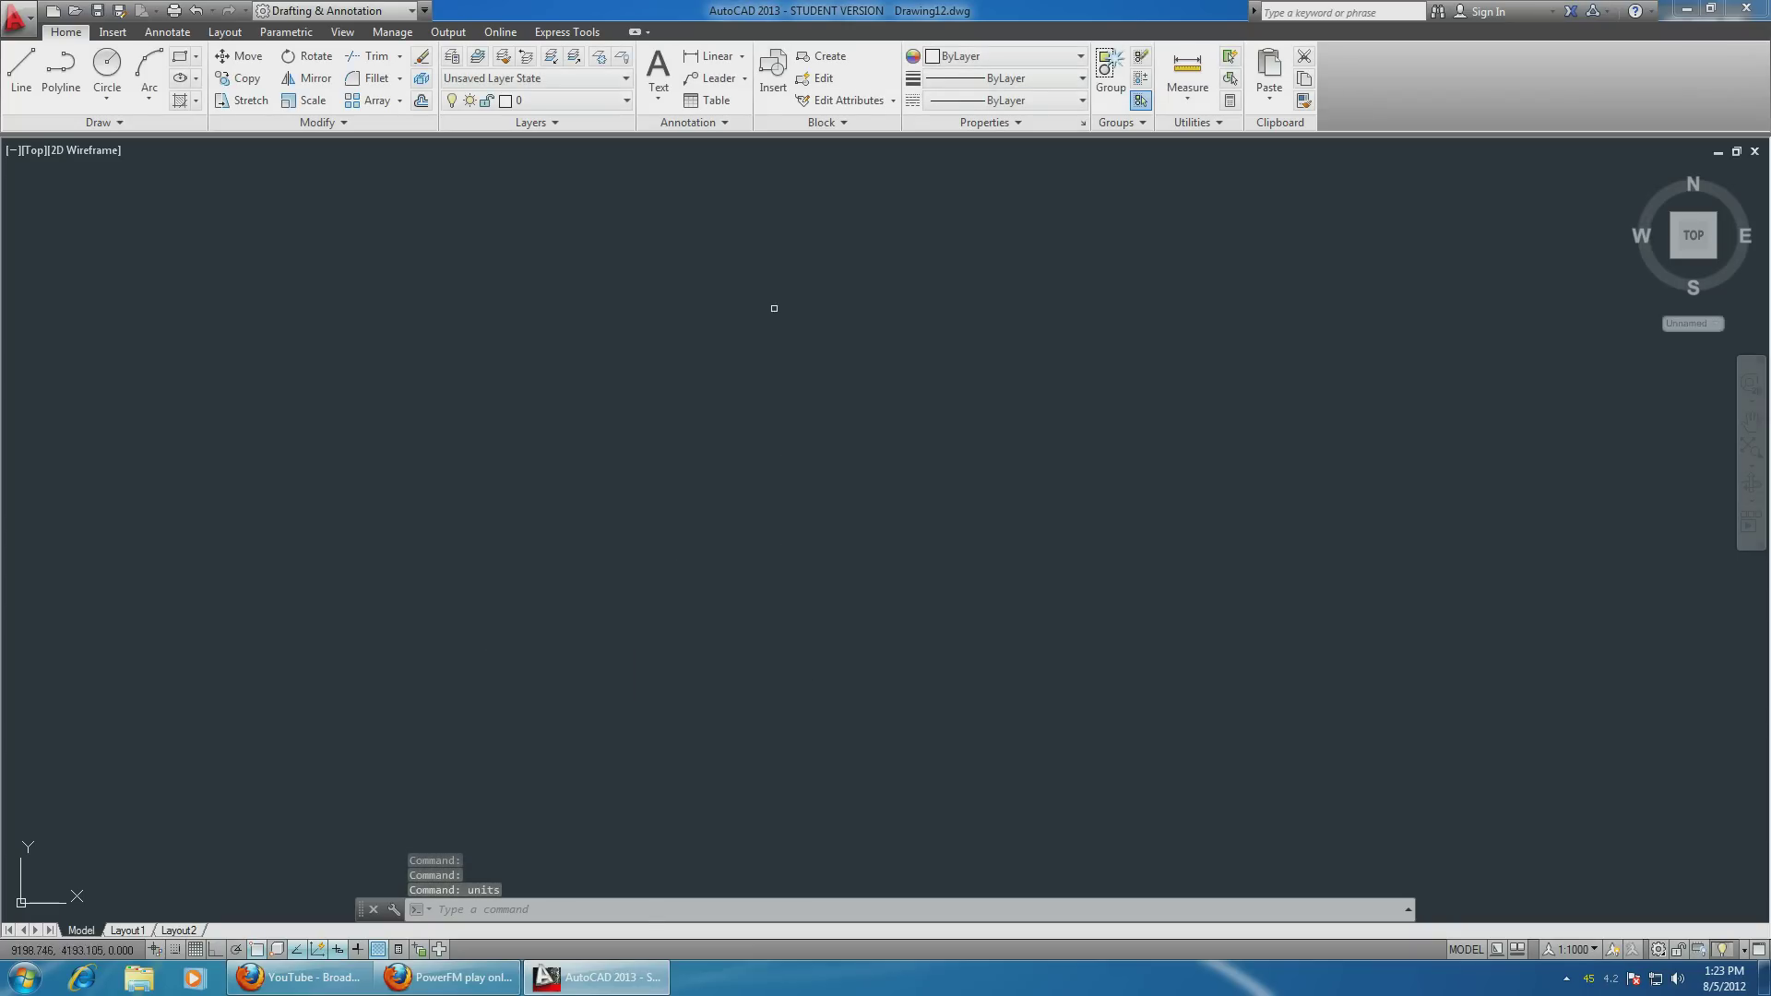
# Step: Draw a 150 by 75 rectangle and pan it to the centre of the view
pyautogui.click(182, 66)
pyautogui.click(485, 672)
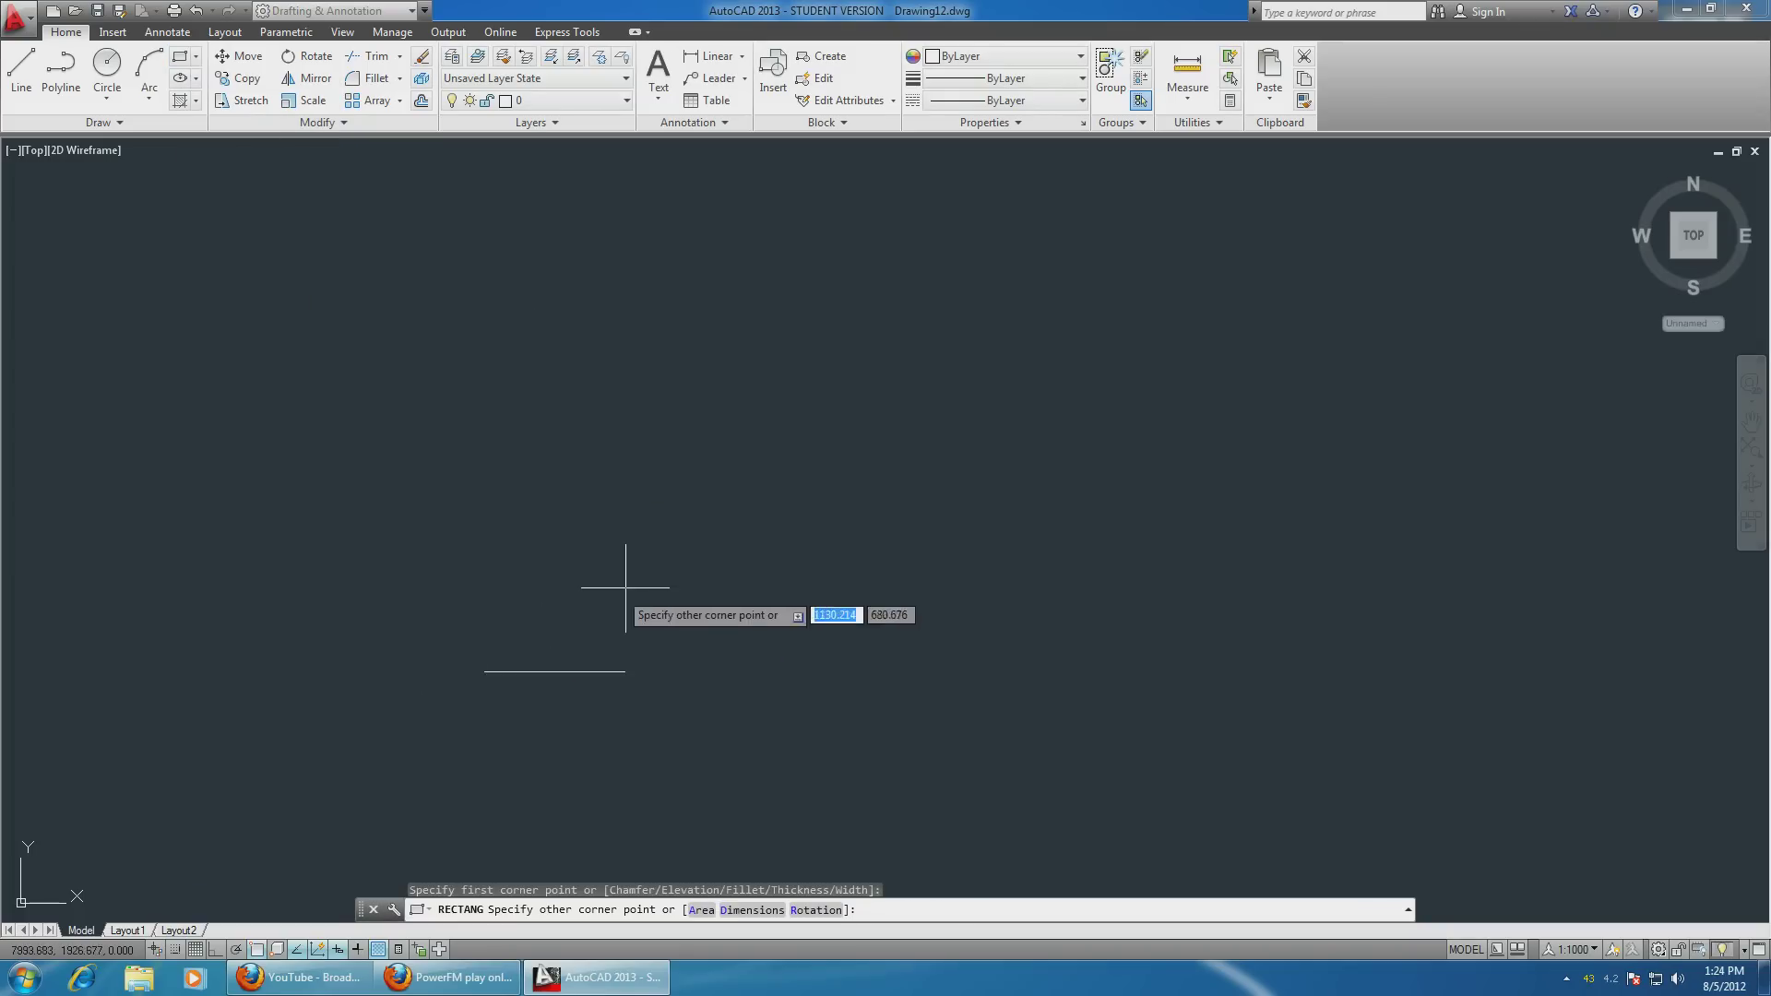
pyautogui.write('150')
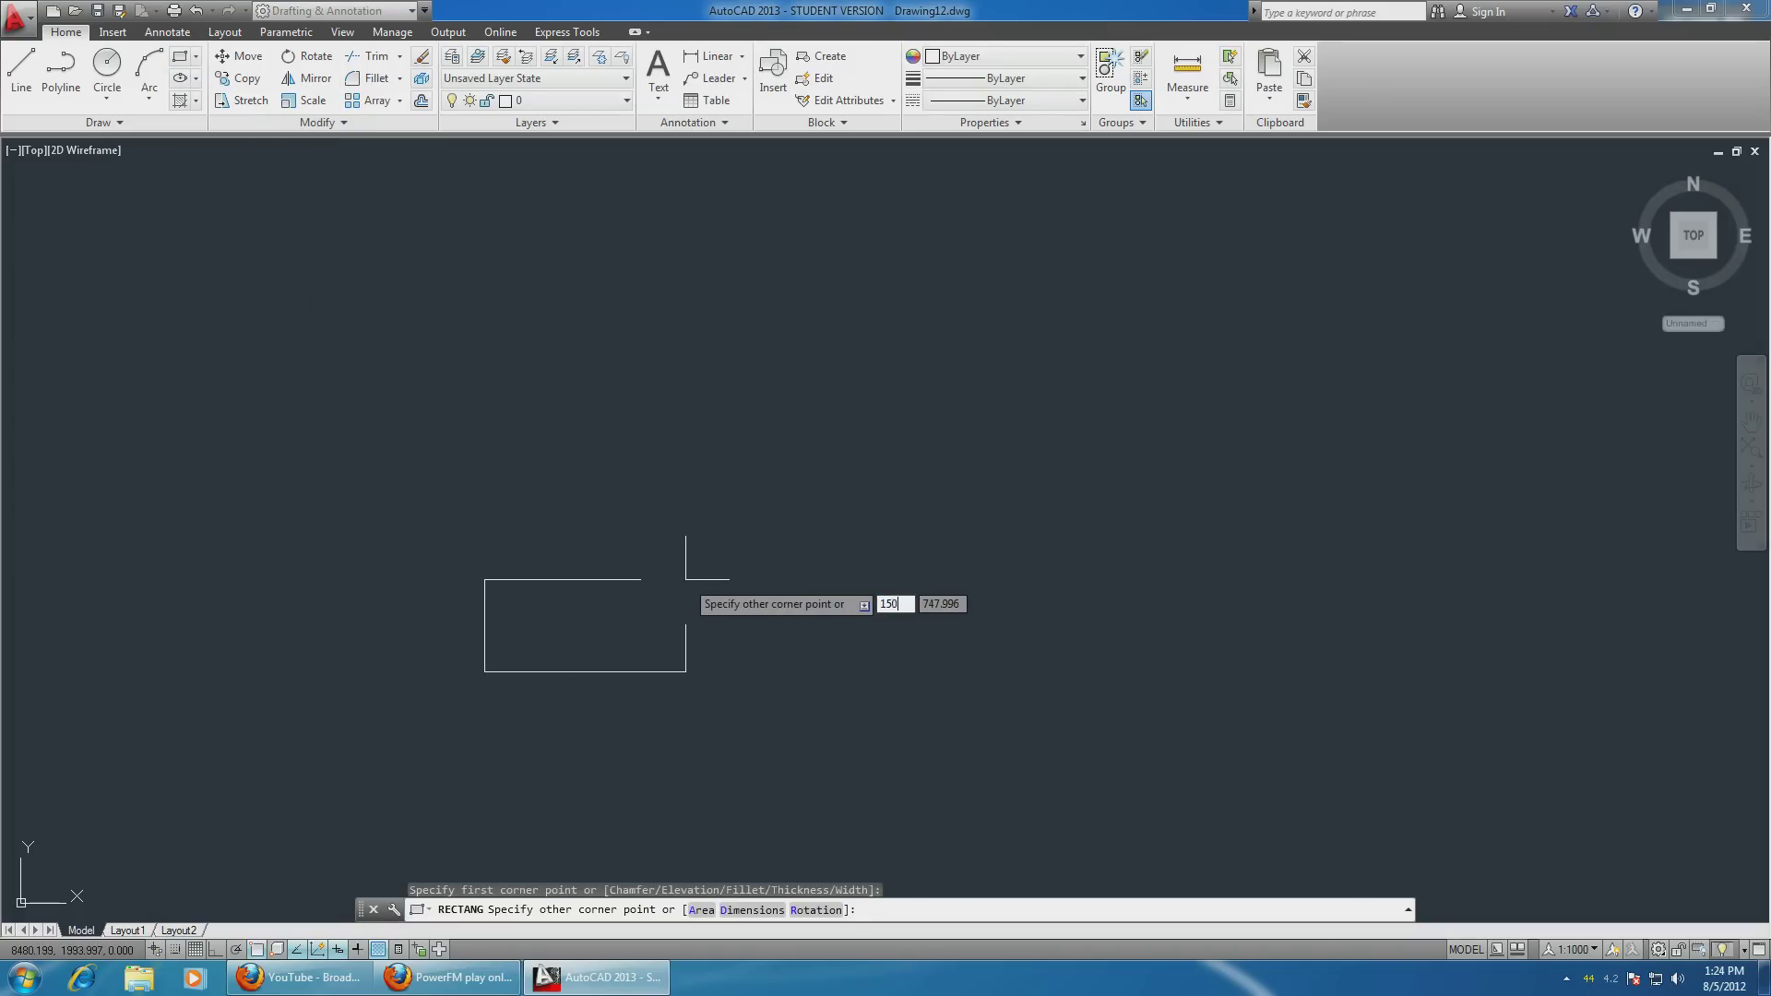
pyautogui.press('Tab')
pyautogui.write('75')
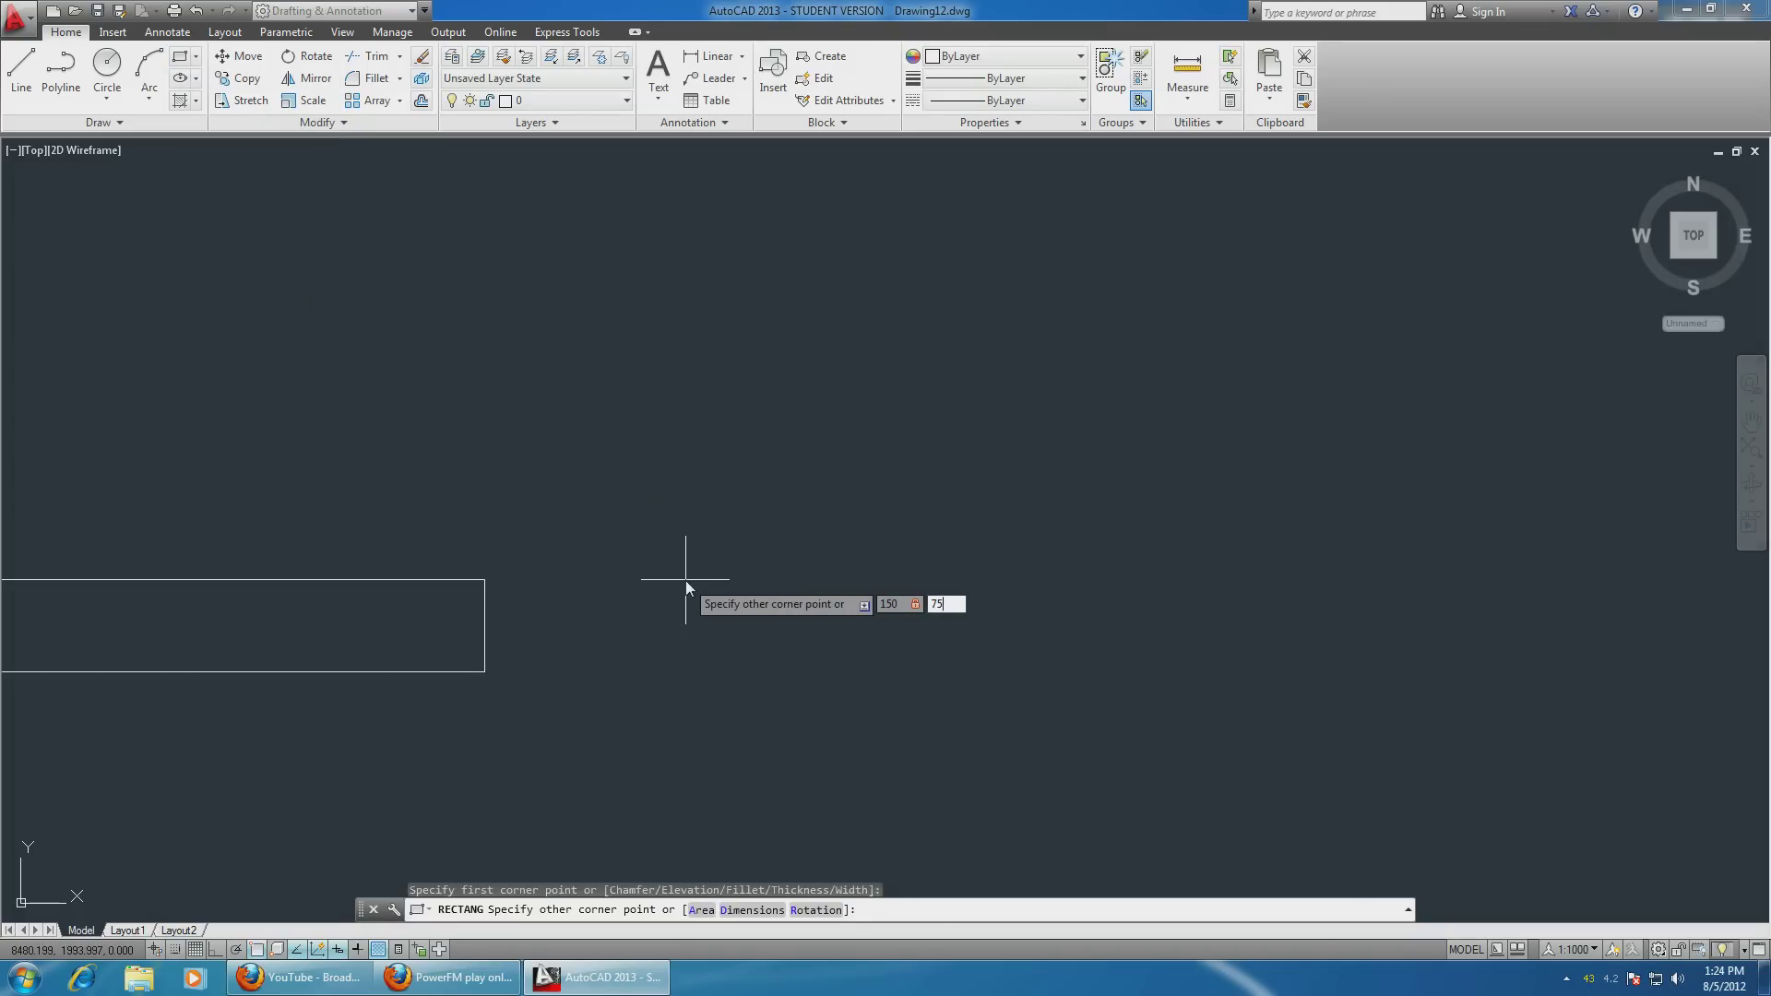
pyautogui.press('Return')
pyautogui.scroll(7, 871, 520)
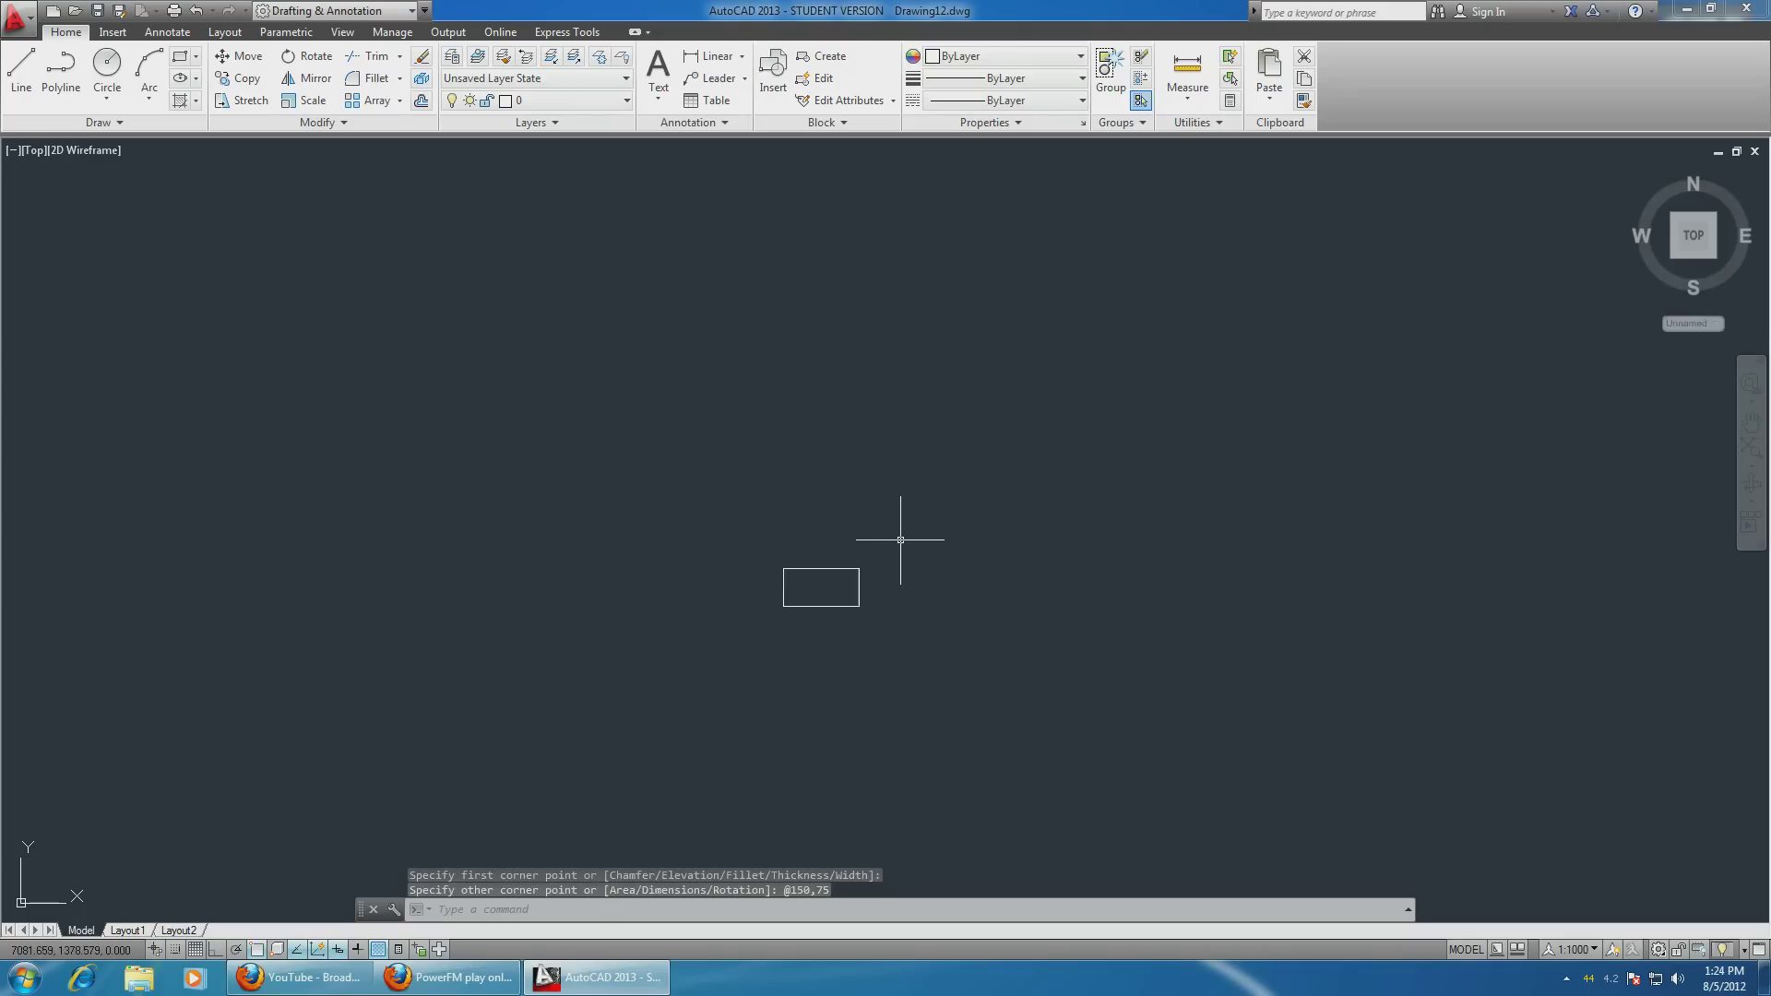
pyautogui.scroll(6, 871, 553)
pyautogui.scroll(2, 886, 485)
pyautogui.scroll(-2, 897, 485)
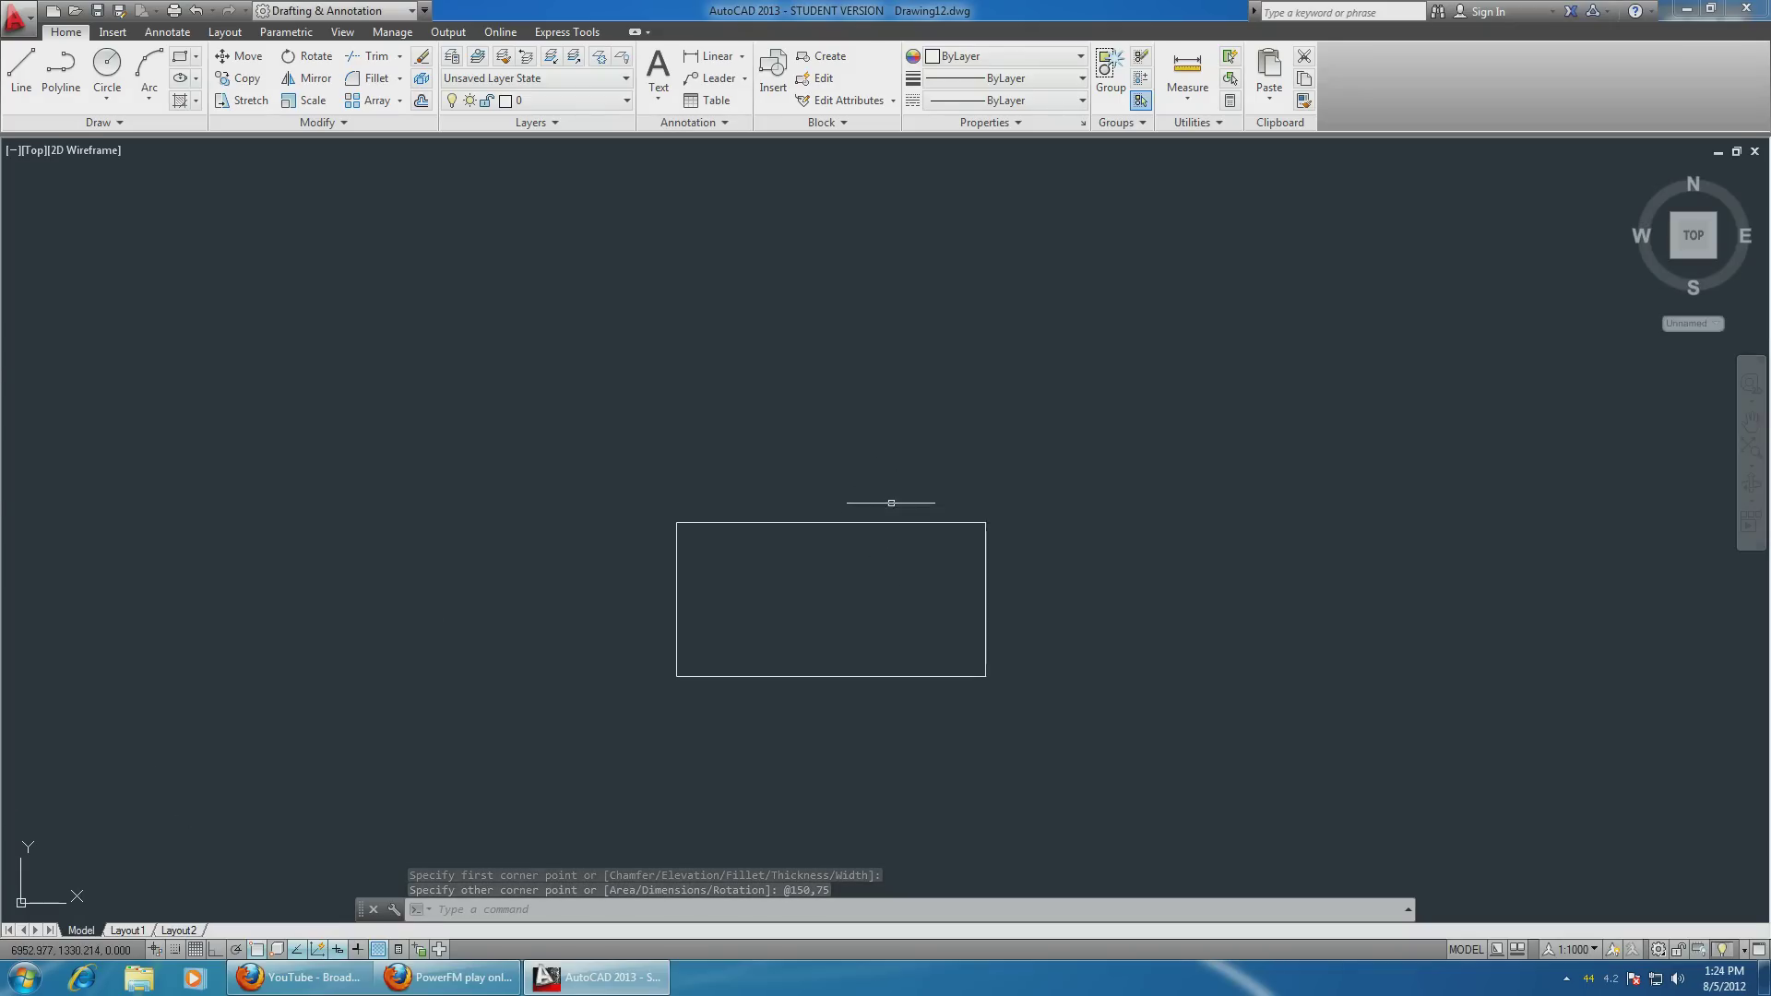
pyautogui.moveTo(909, 491); pyautogui.dragTo(1041, 356, button='middle')
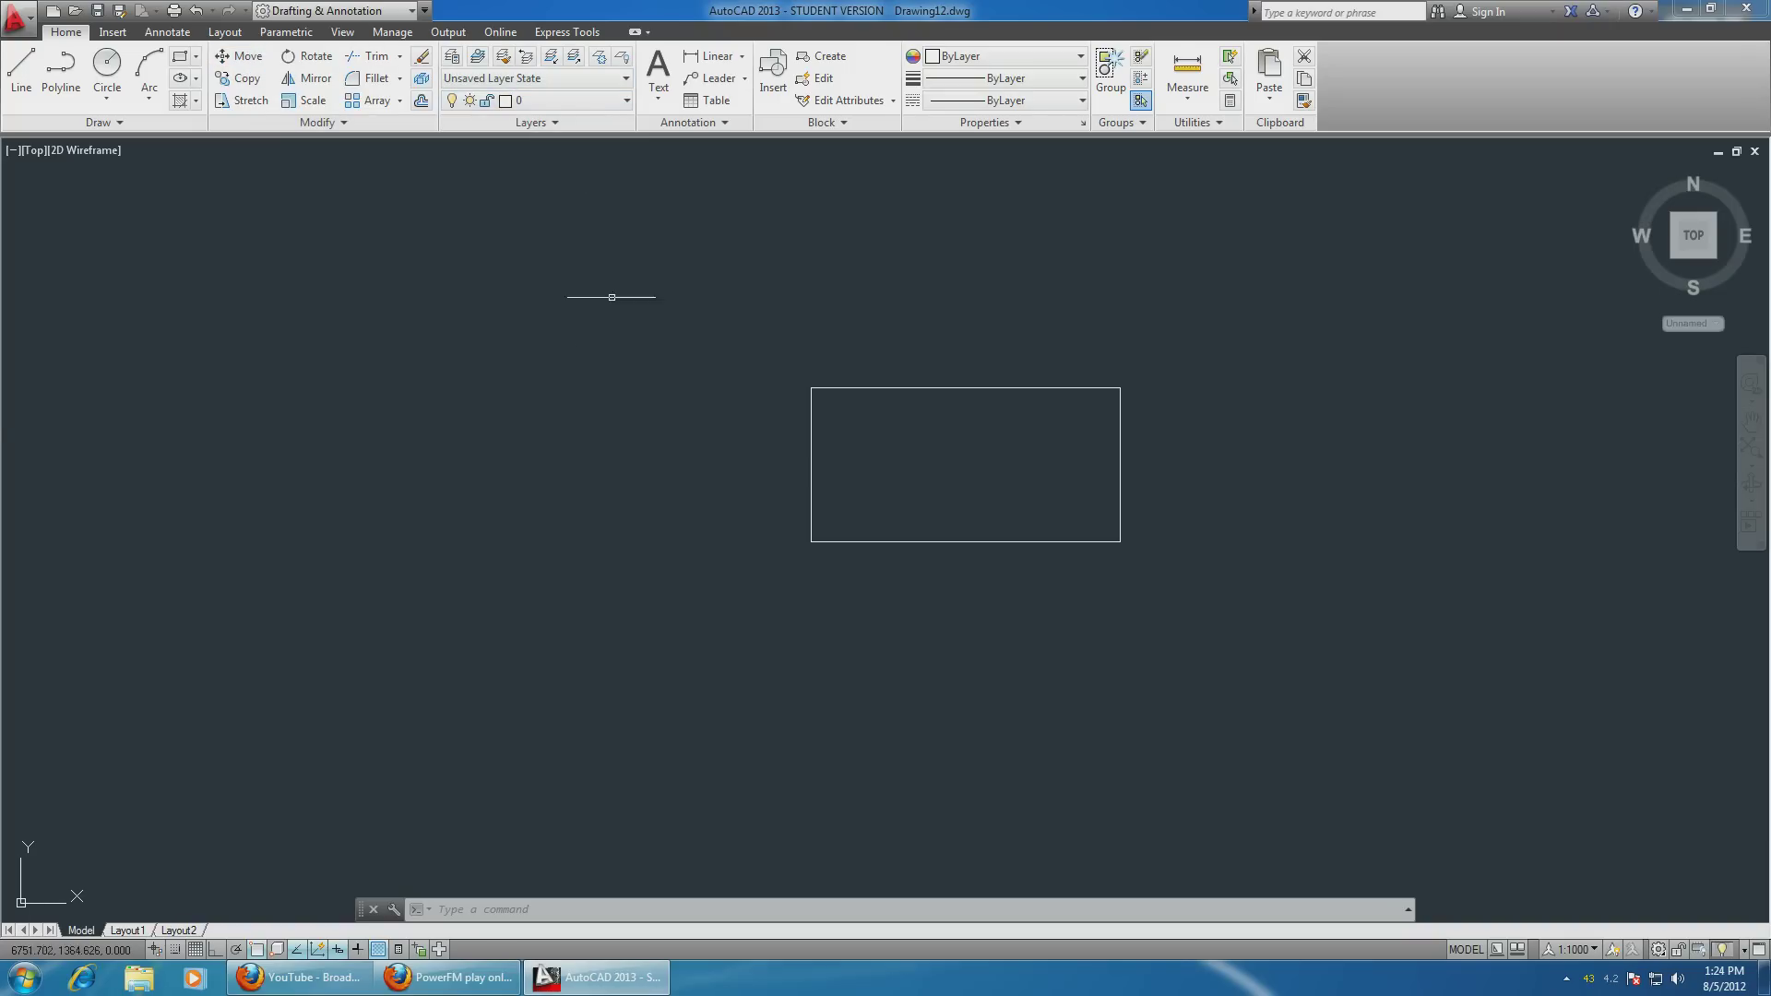
# Step: Switch to the 3D Modeling workspace and select the rectangle for extrusion
pyautogui.click(409, 13)
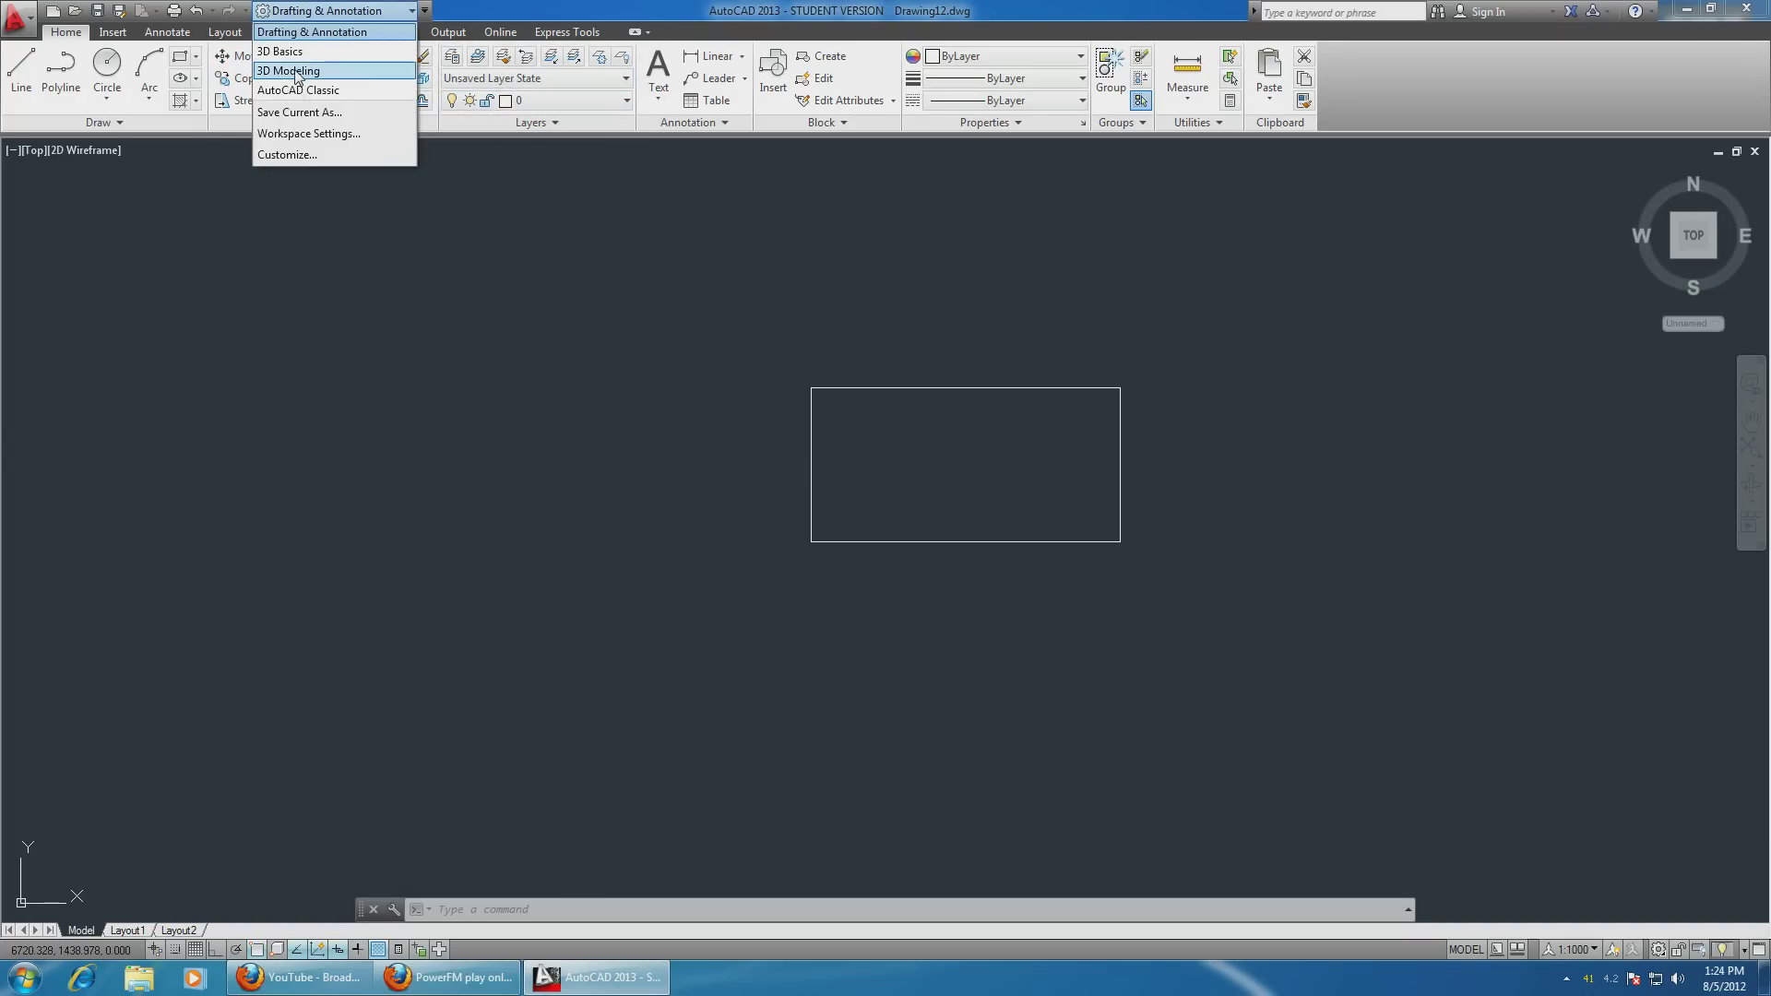
pyautogui.click(297, 70)
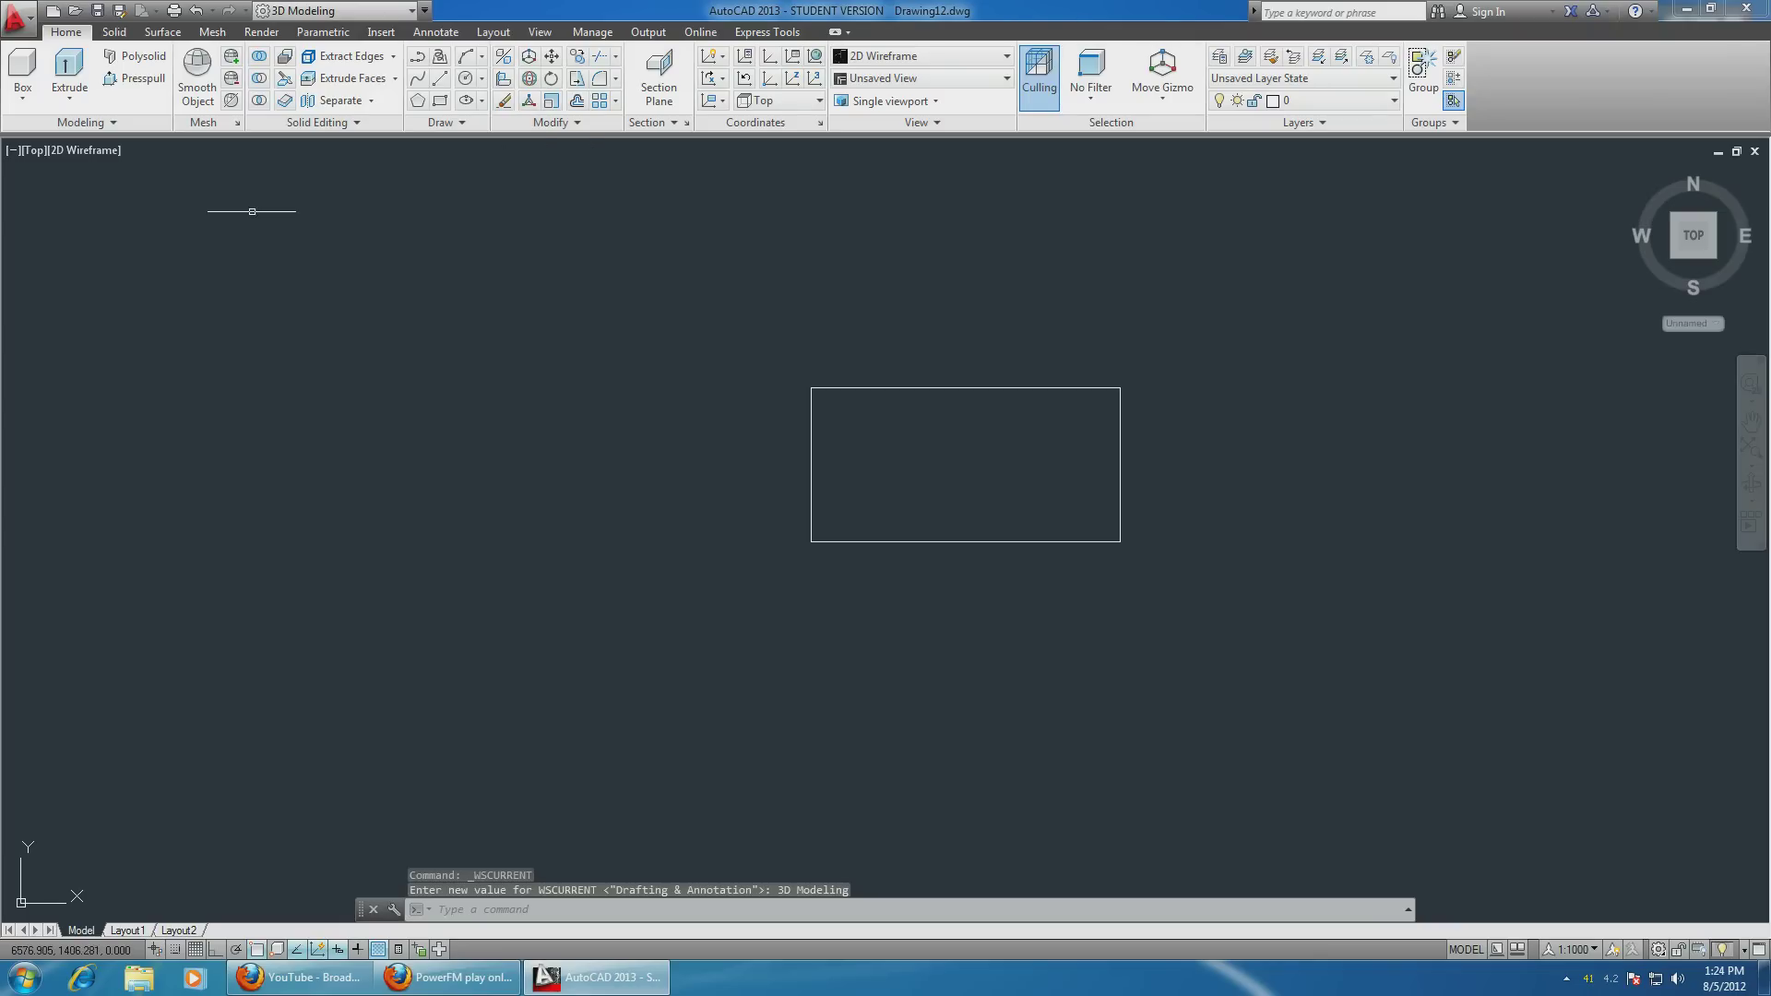
pyautogui.click(72, 69)
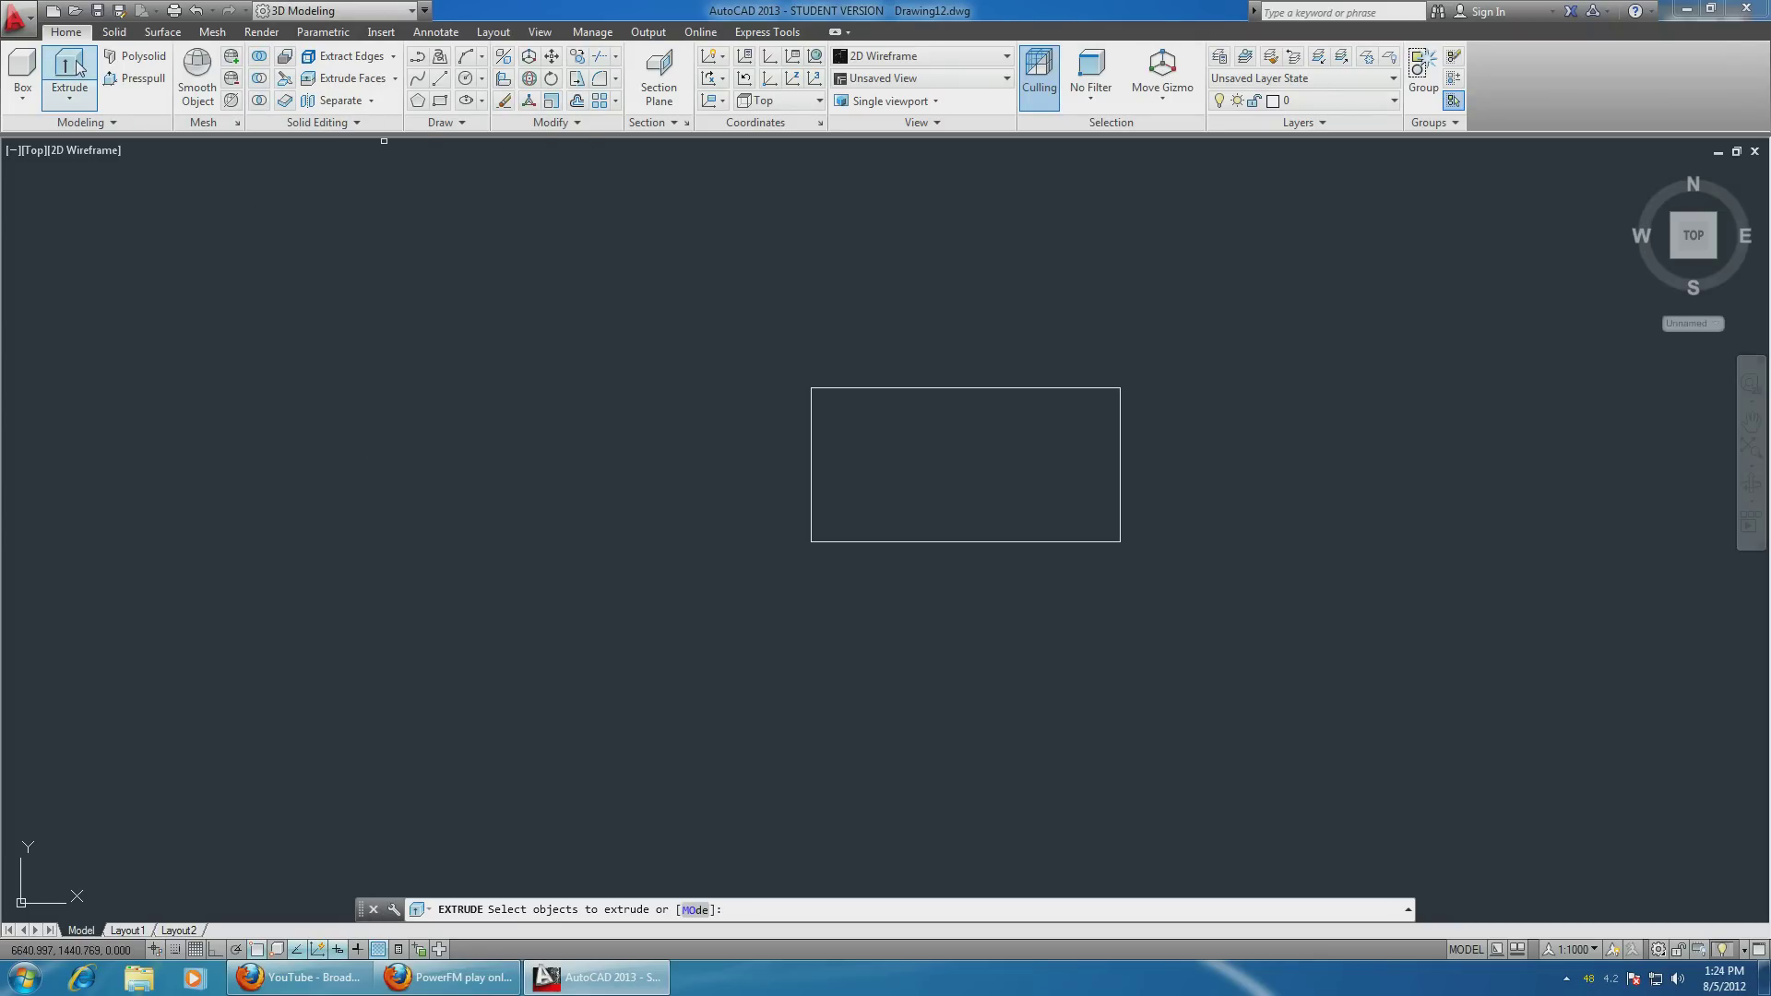
pyautogui.click(935, 388)
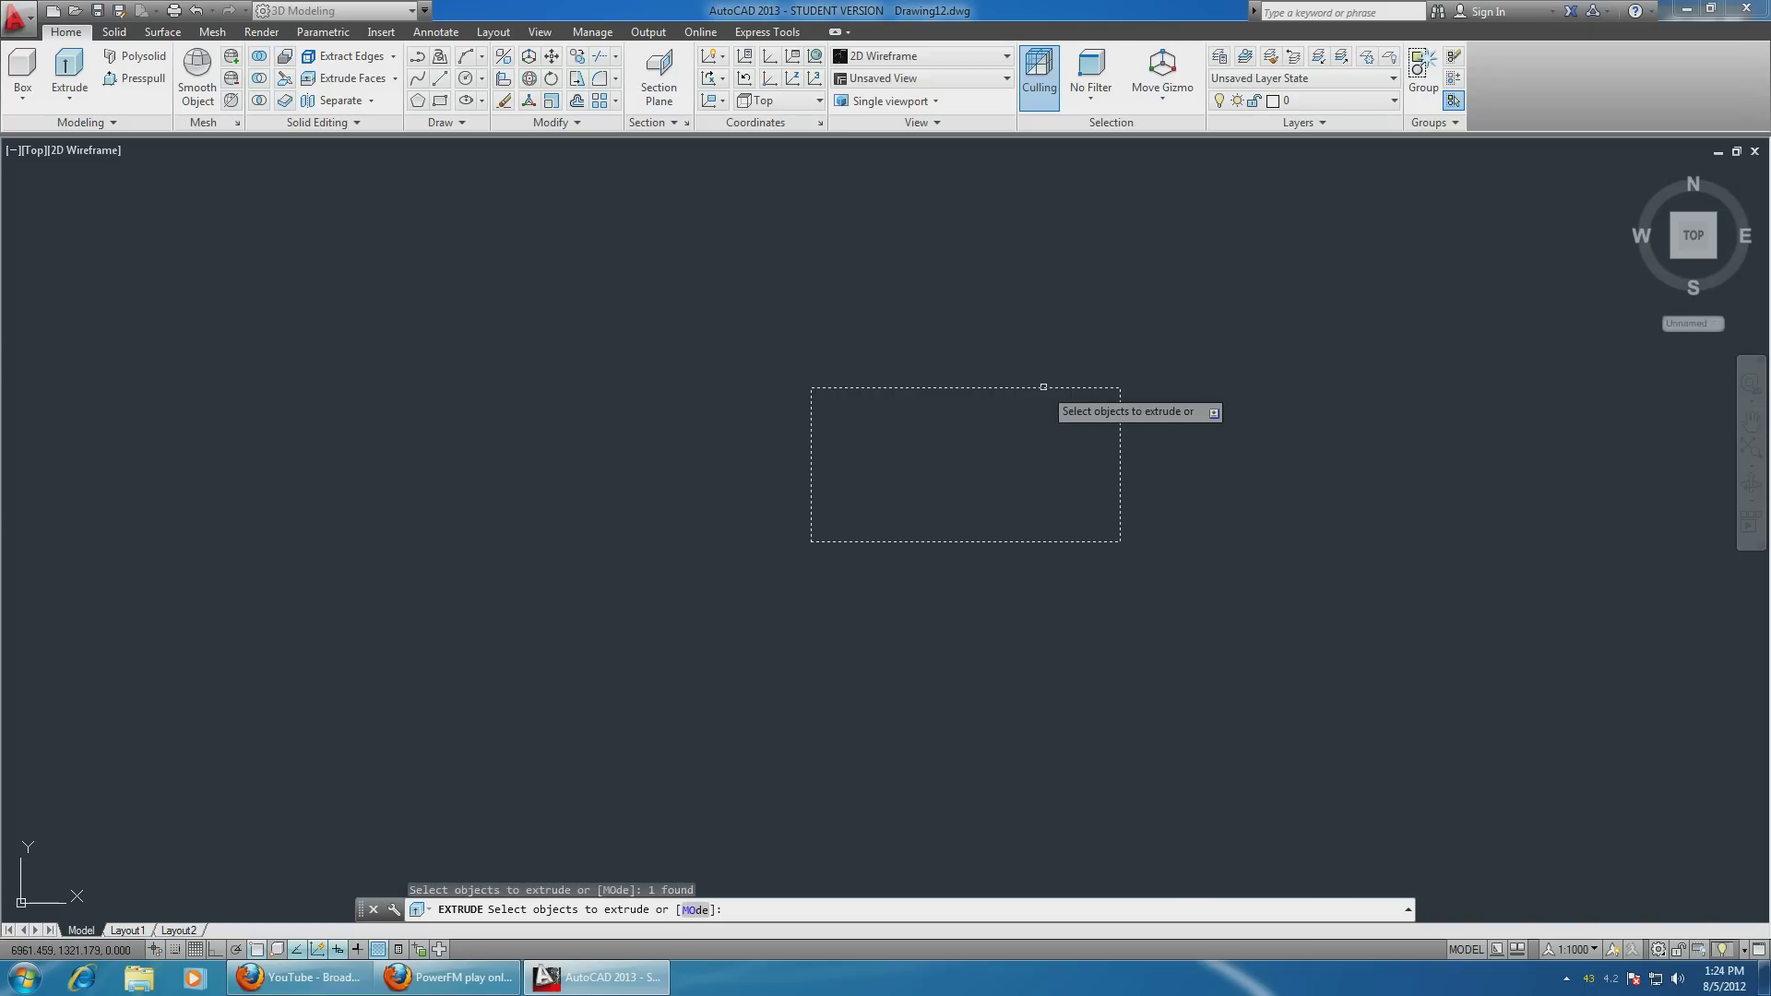
pyautogui.press('Return')
# Step: Extrude the rectangle to a small slab height and orbit around the result
pyautogui.keyDown('shift'); pyautogui.moveTo(1043, 388); pyautogui.dragTo(882, 561, button='middle'); pyautogui.keyUp('shift')
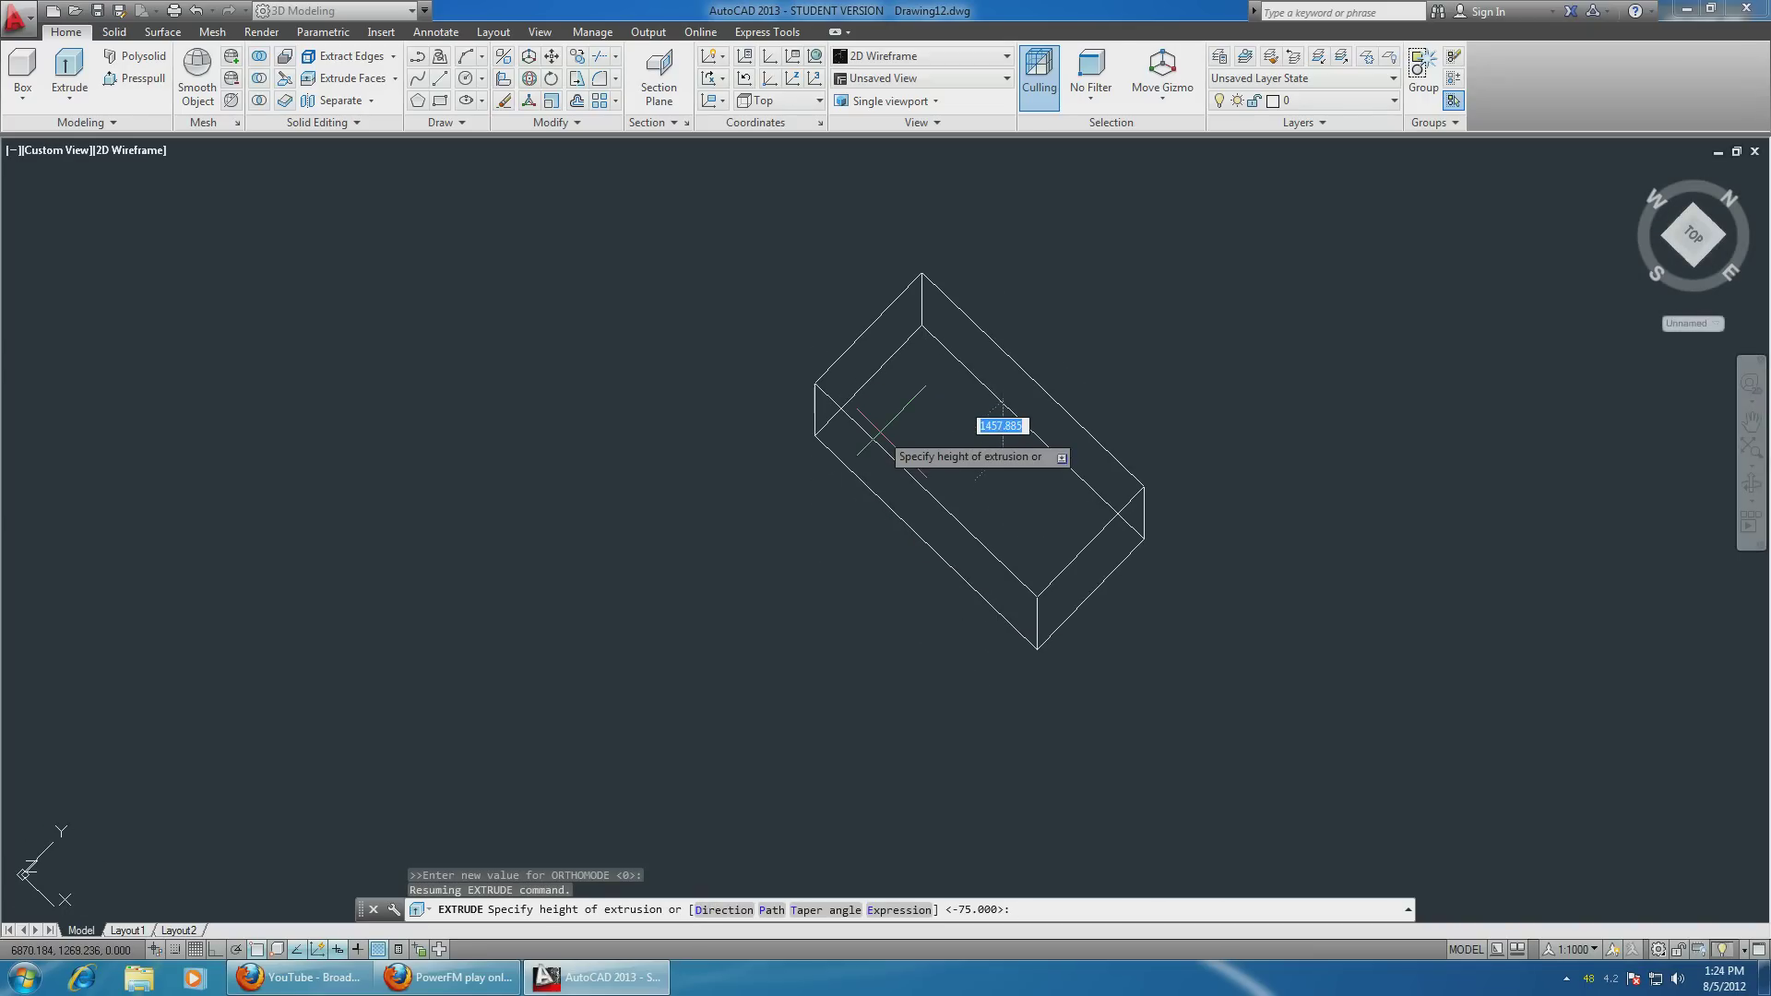
pyautogui.press('Escape')
pyautogui.keyDown('shift'); pyautogui.moveTo(1158, 388); pyautogui.dragTo(1203, 223, button='middle'); pyautogui.keyUp('shift')
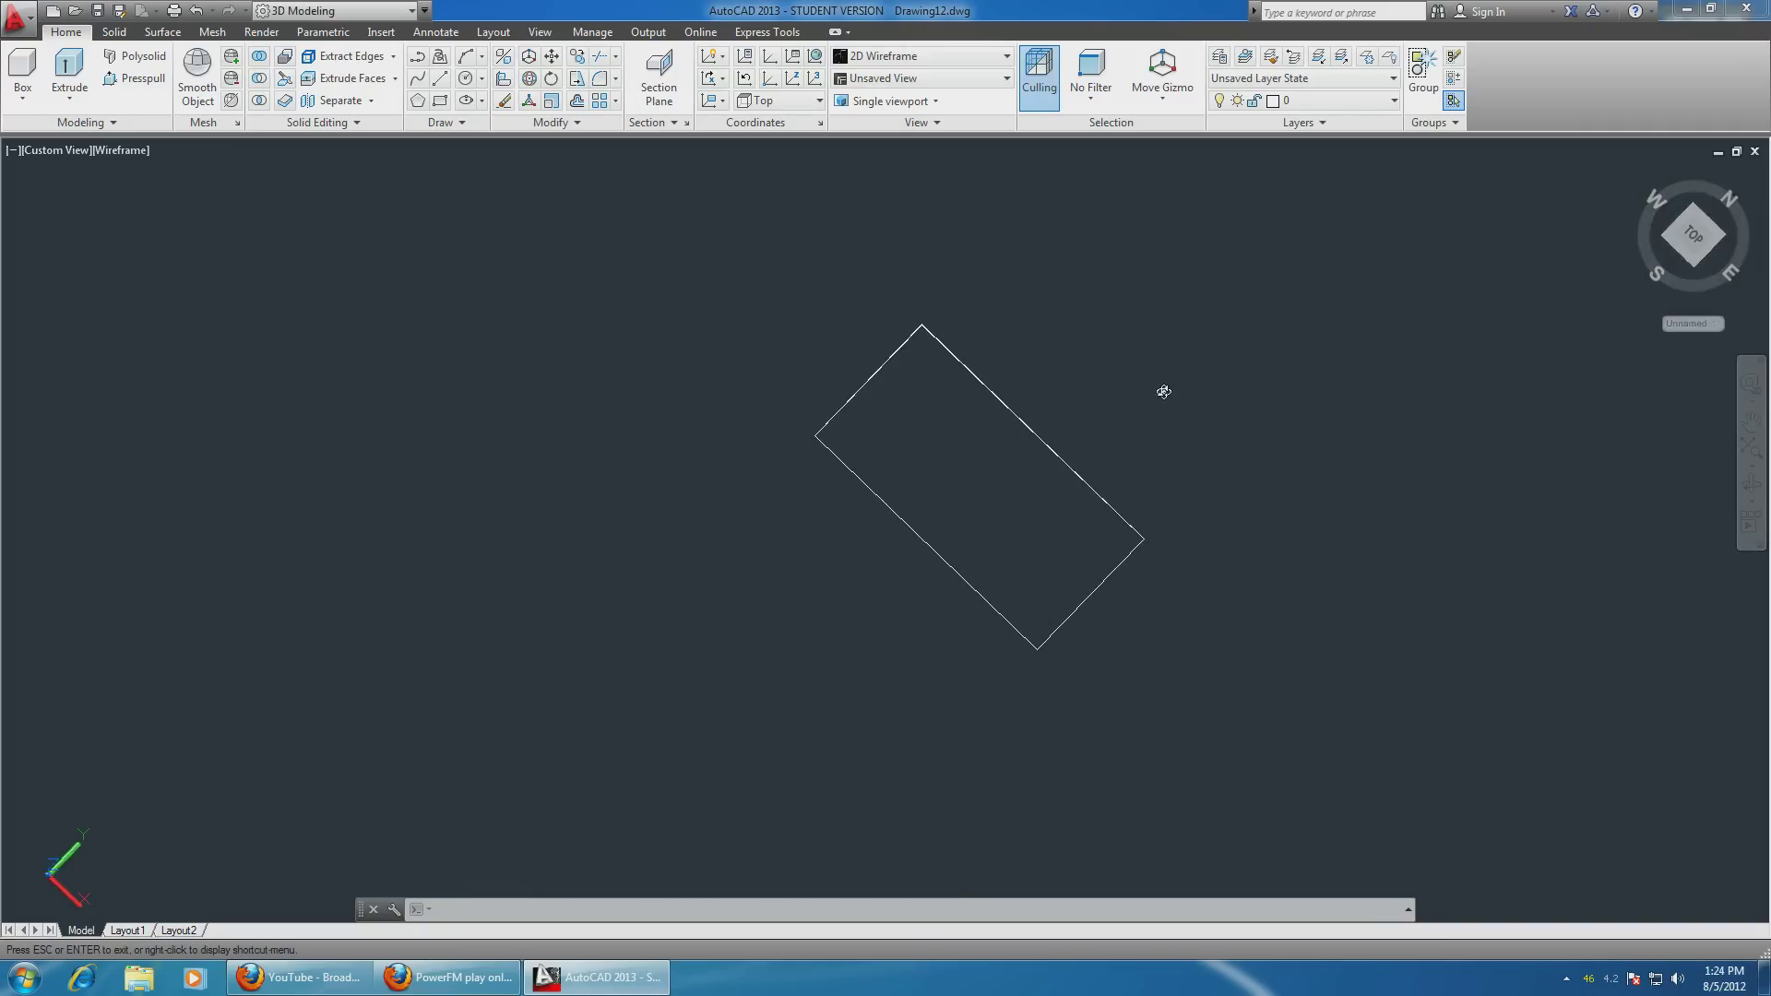
pyautogui.keyDown('shift'); pyautogui.moveTo(1087, 383); pyautogui.dragTo(1103, 349, button='middle'); pyautogui.keyUp('shift')
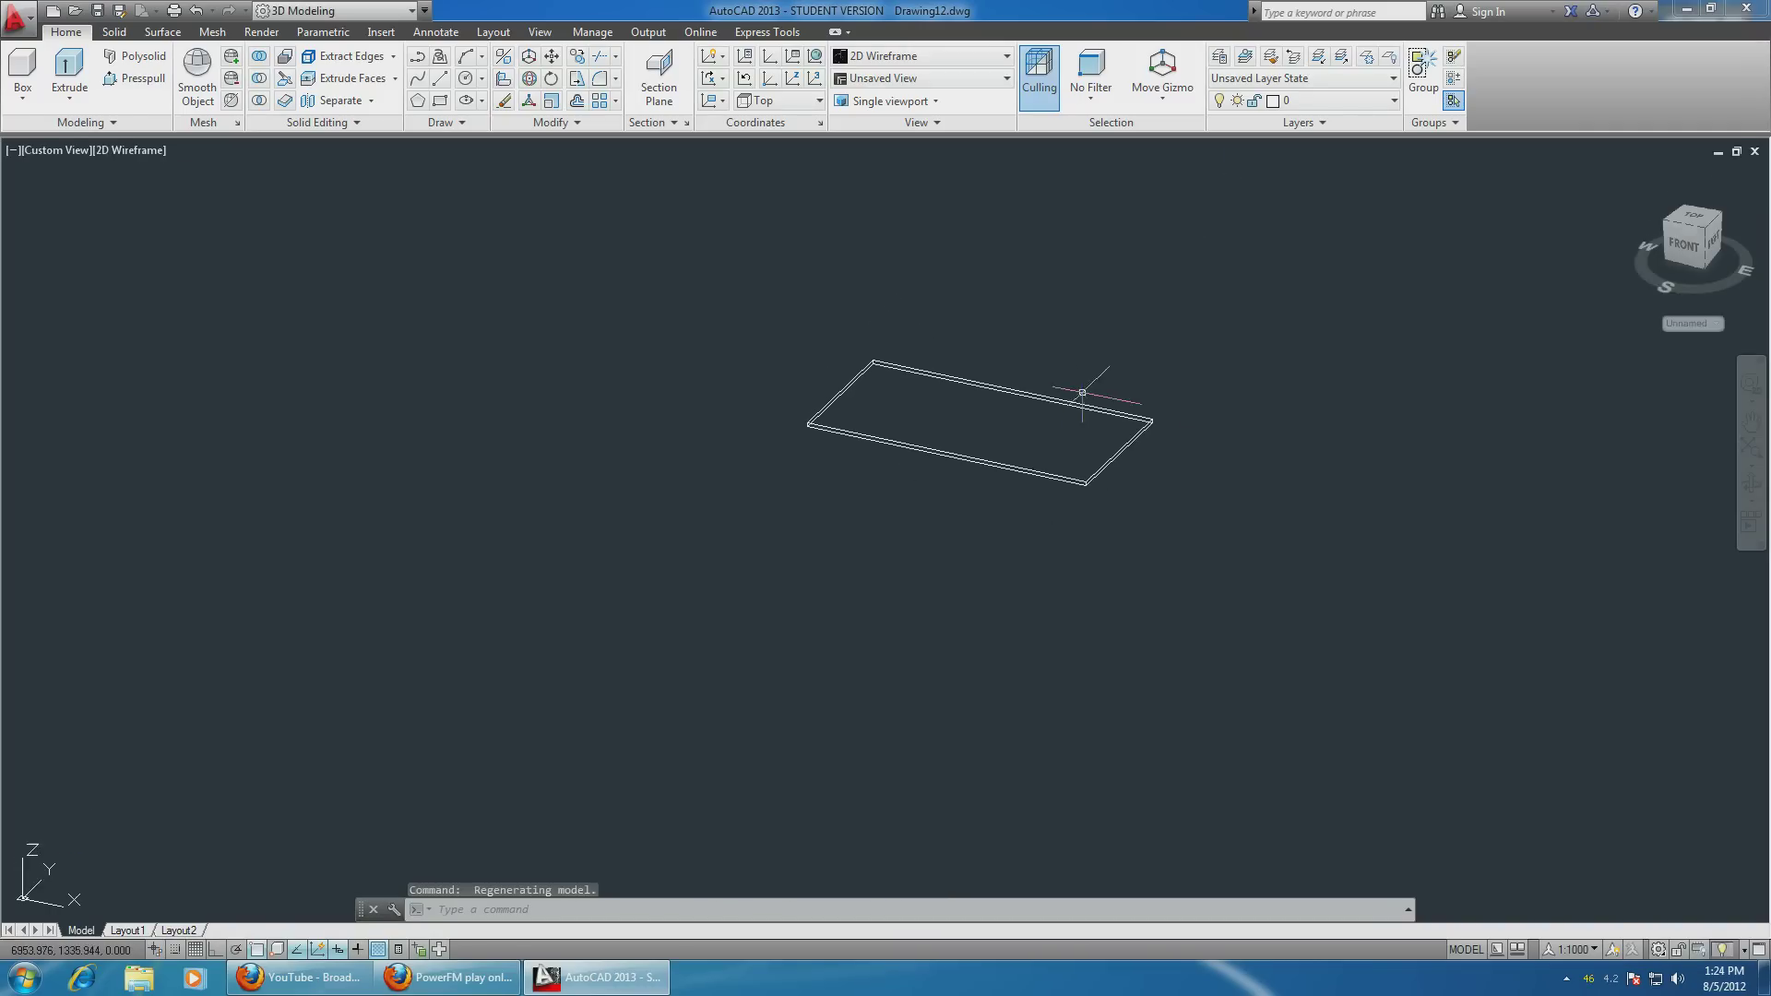
pyautogui.scroll(2, 1103, 349)
pyautogui.scroll(2, 1091, 355)
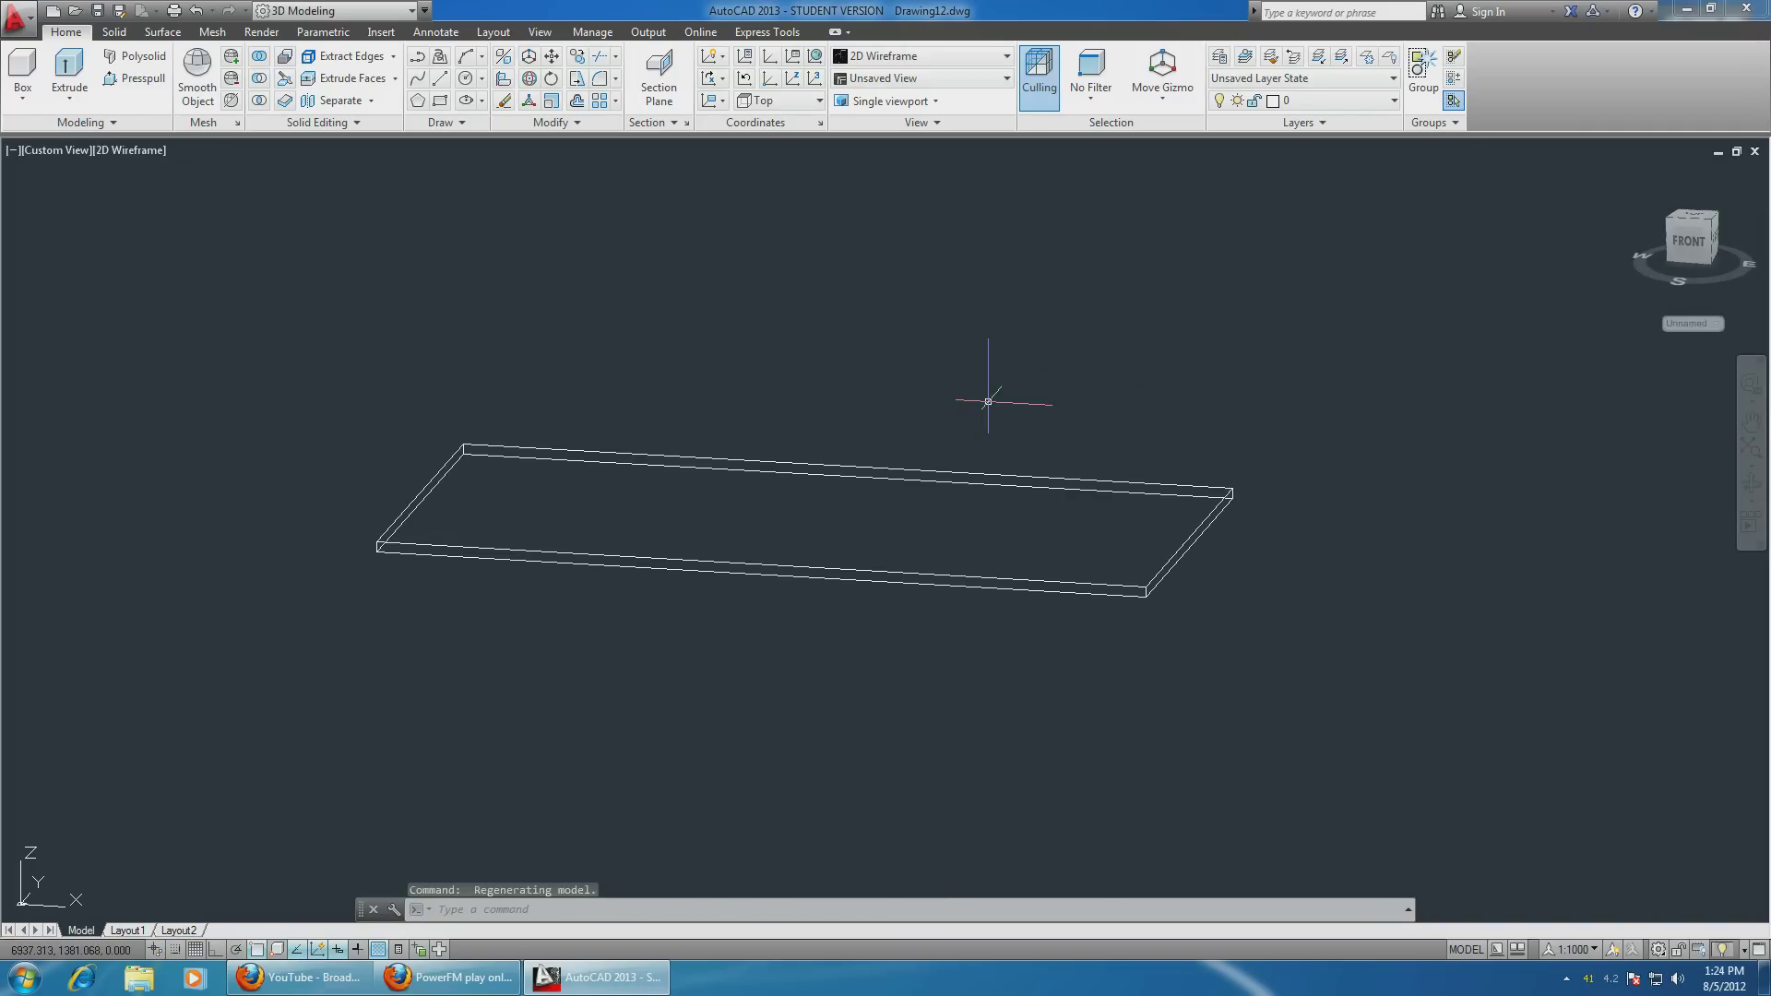
pyautogui.moveTo(1008, 375)
pyautogui.keyDown('shift'); pyautogui.mouseDown(button='middle')
pyautogui.moveTo(1034, 199)
pyautogui.moveTo(824, 243)
pyautogui.mouseUp(button='middle'); pyautogui.keyUp('shift')
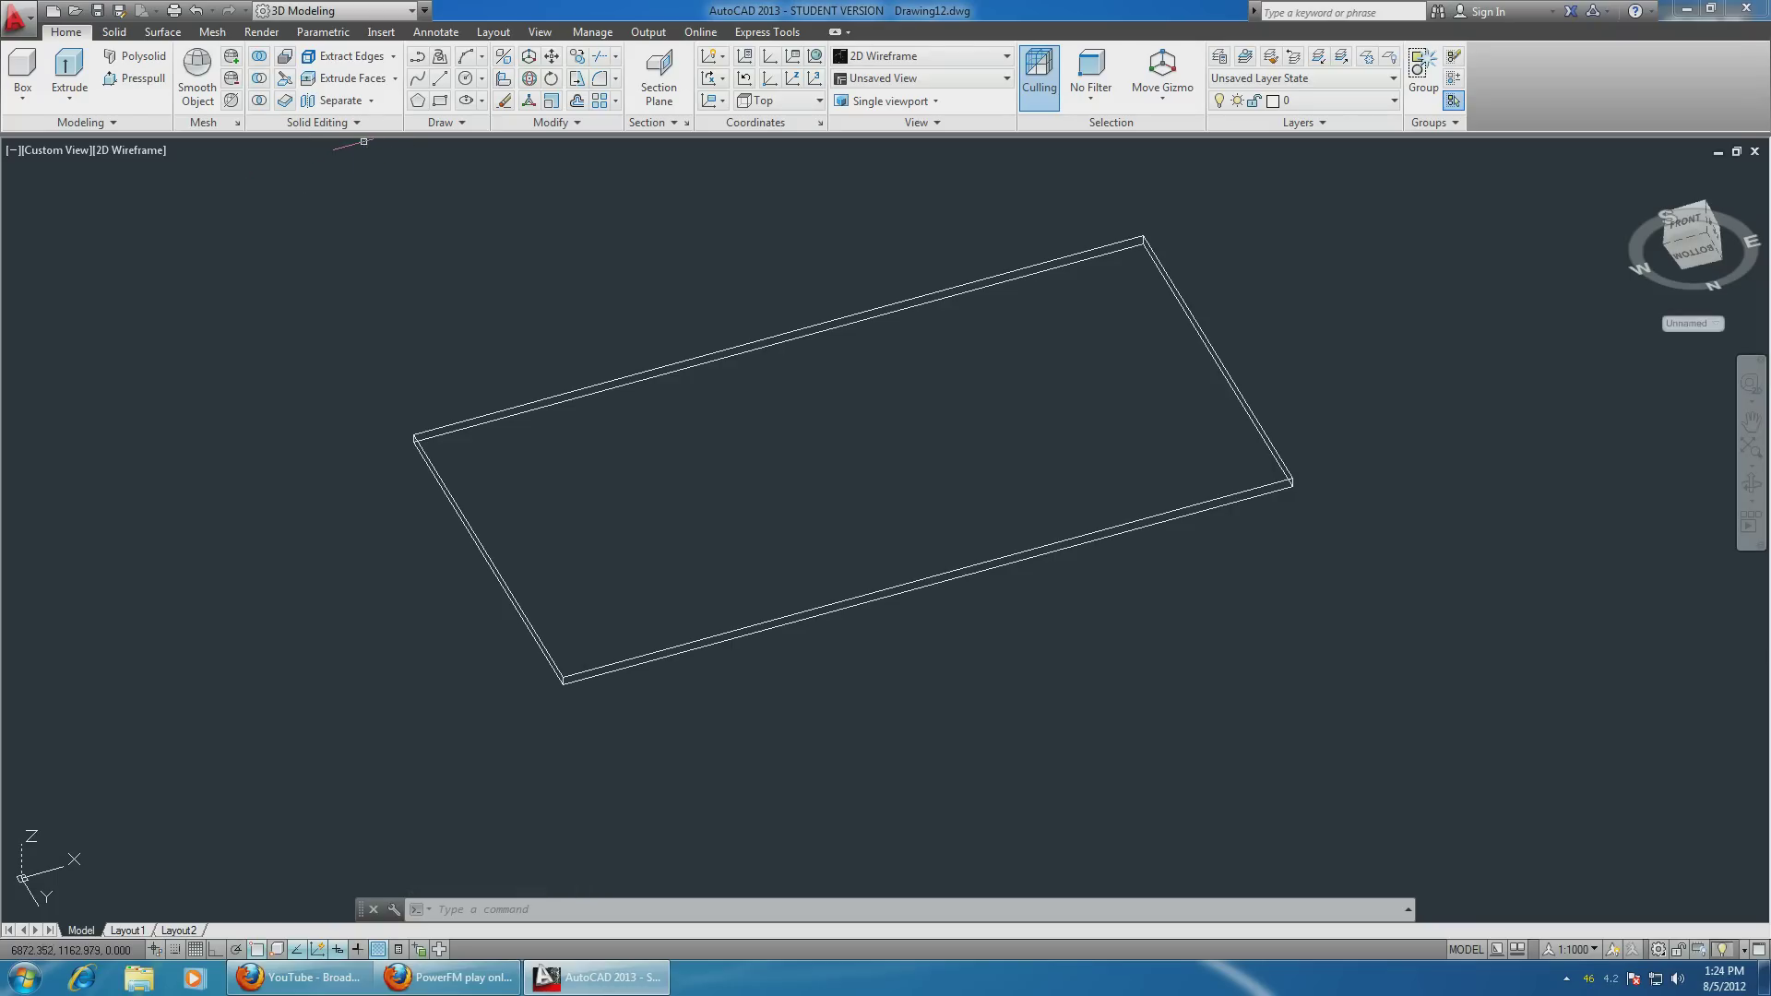
# Step: Draw a radius-3 Tan-Tan-Radius circle in the slab's top-left corner
pyautogui.click(483, 85)
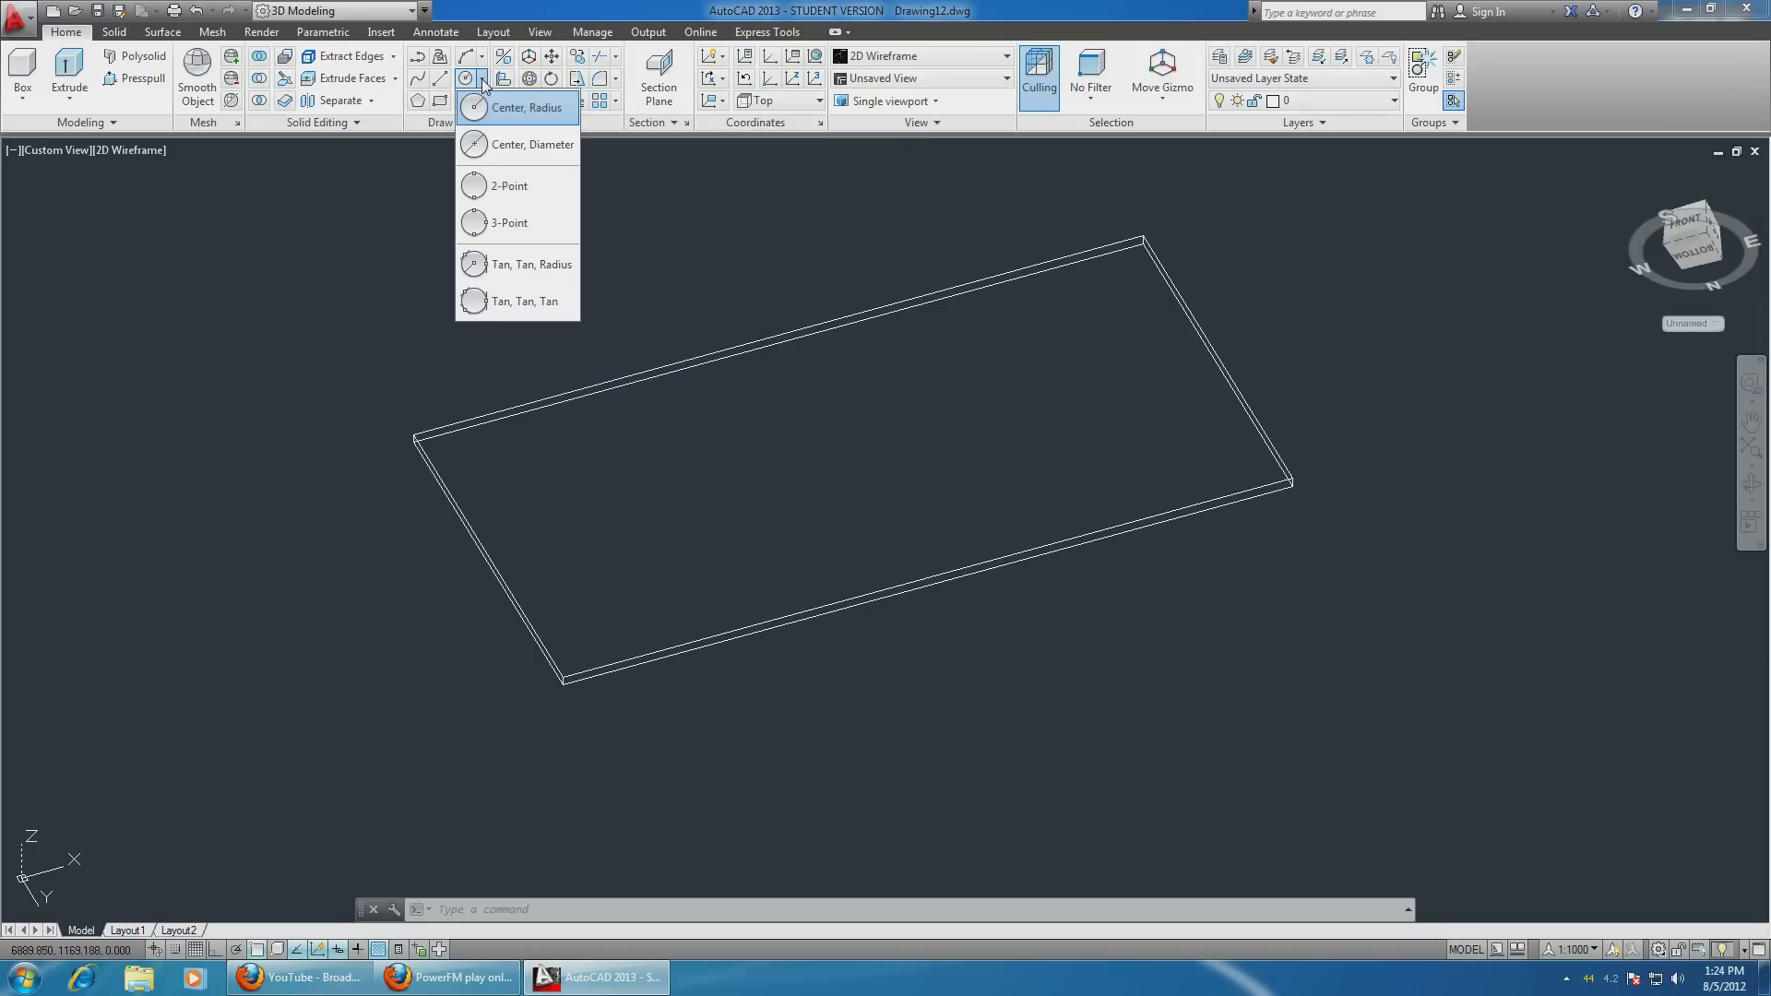
pyautogui.click(502, 275)
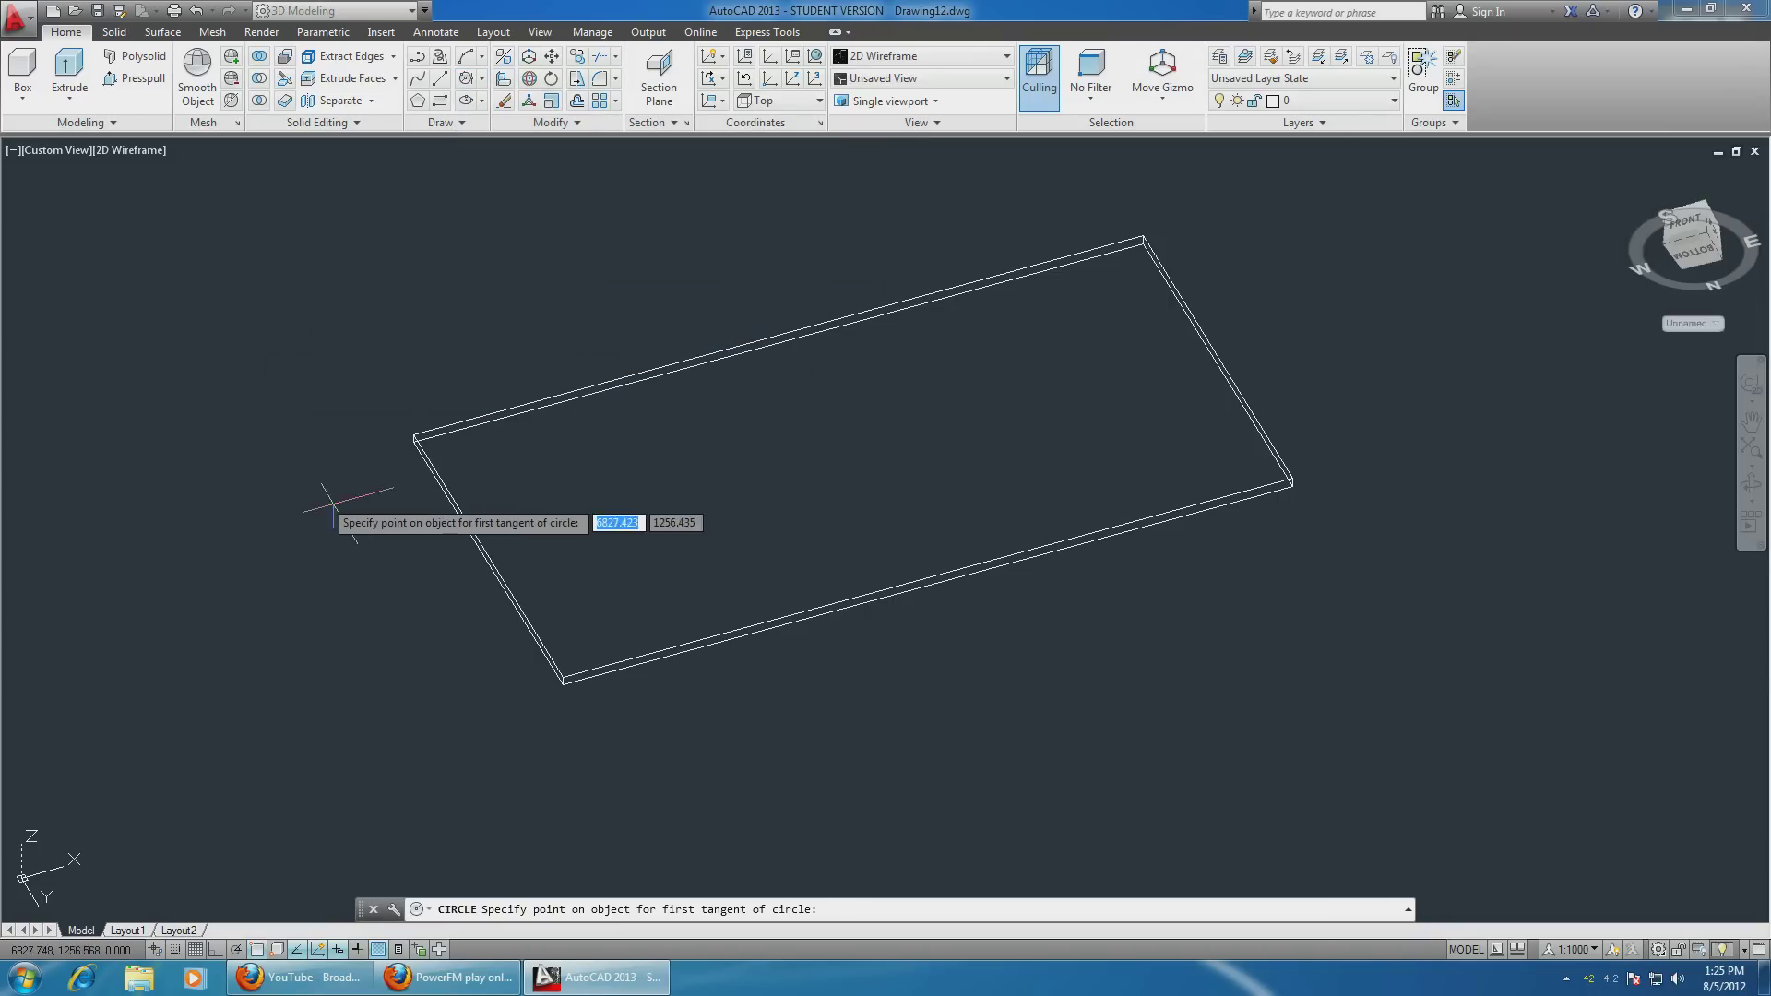
pyautogui.scroll(2, 336, 514)
pyautogui.scroll(2, 376, 514)
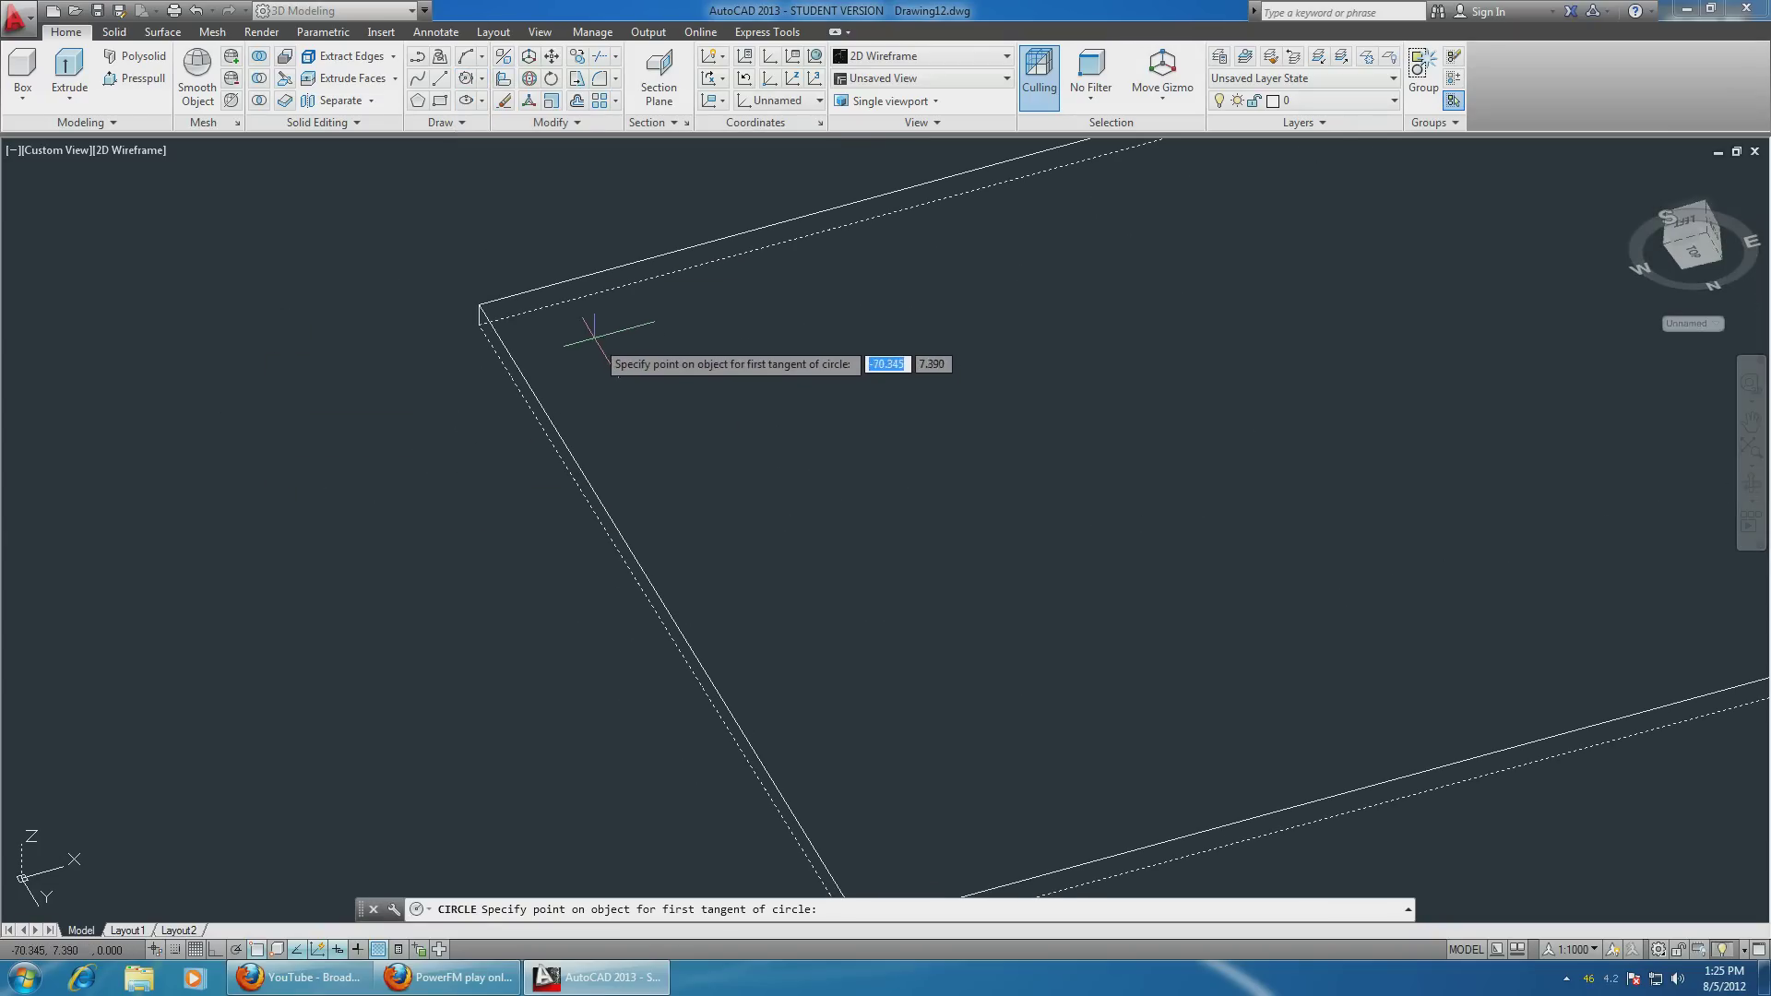
pyautogui.click(553, 301)
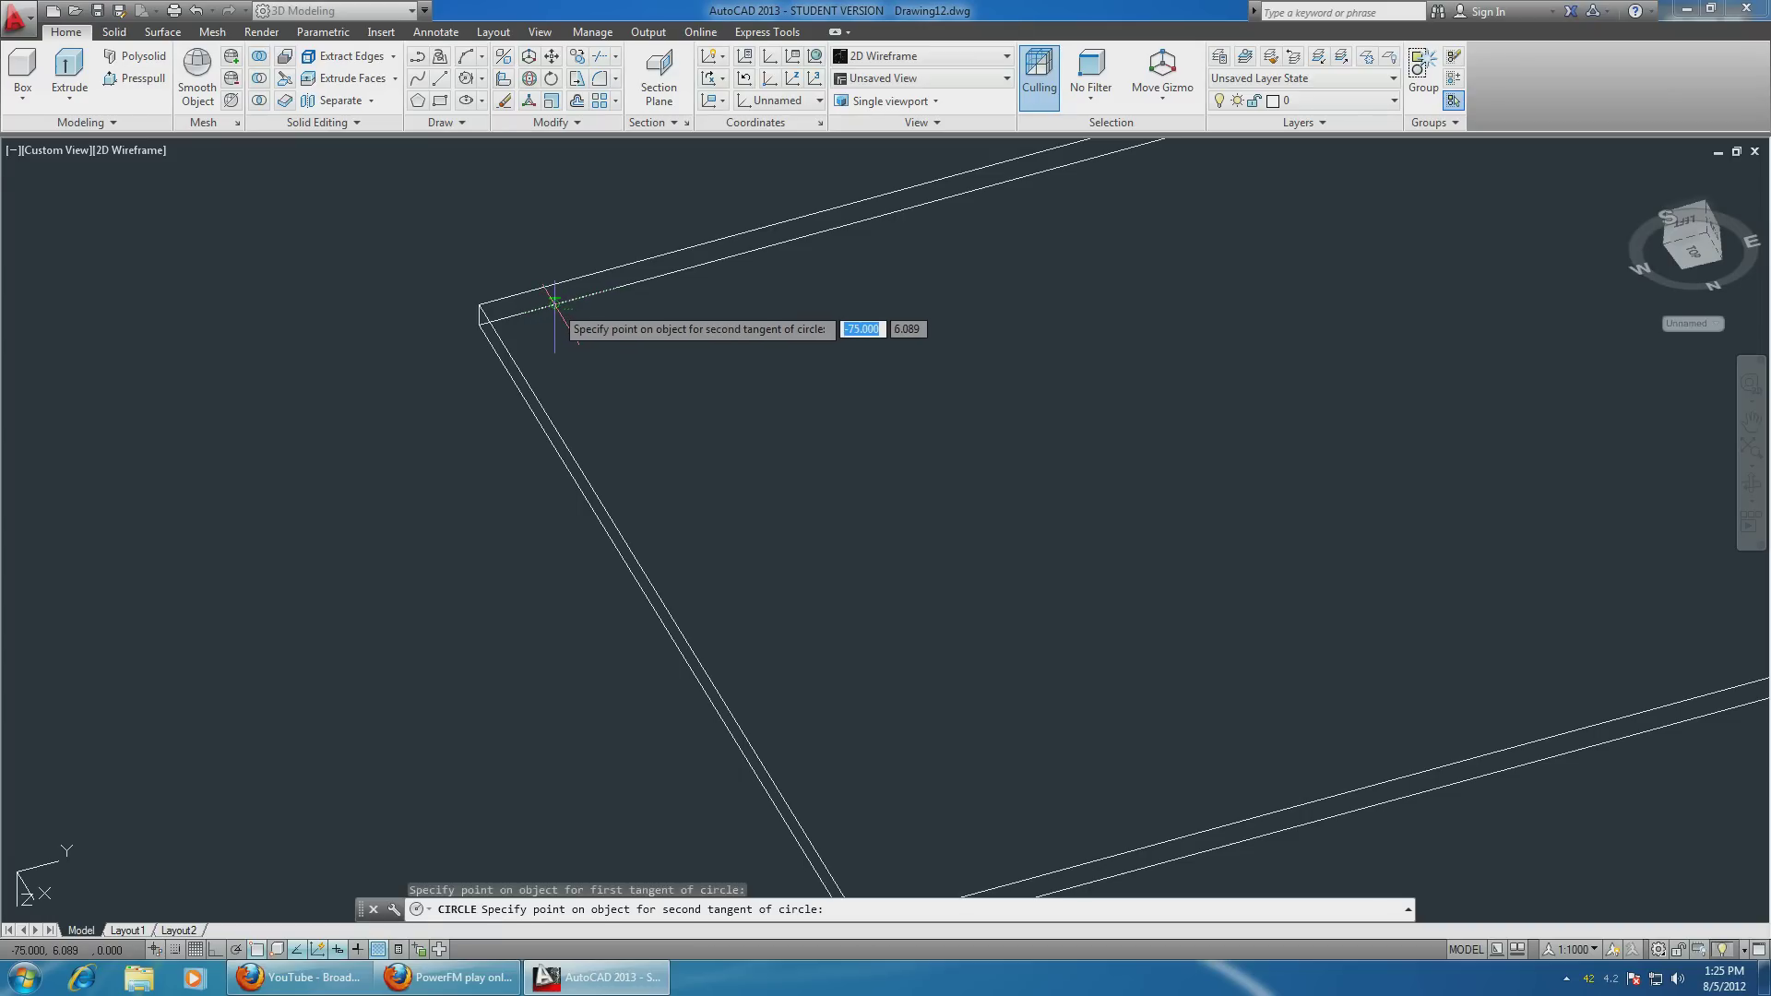
pyautogui.click(514, 386)
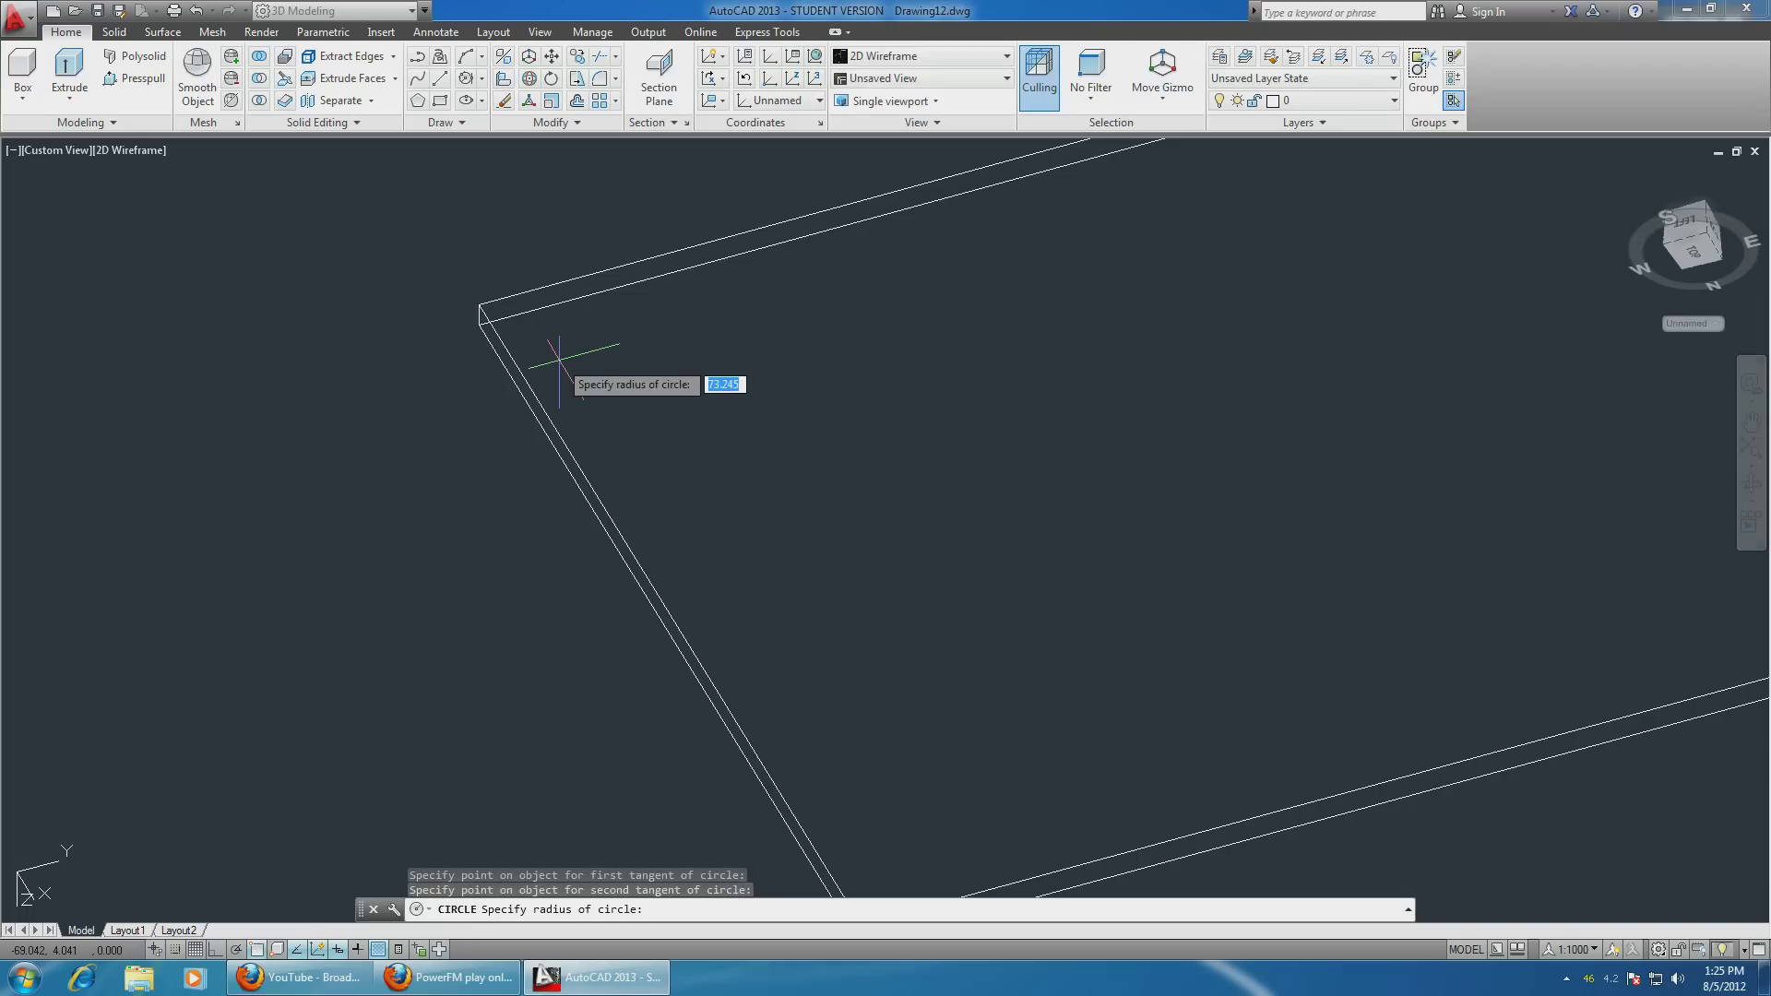
pyautogui.press('Return')
pyautogui.moveTo(559, 360)
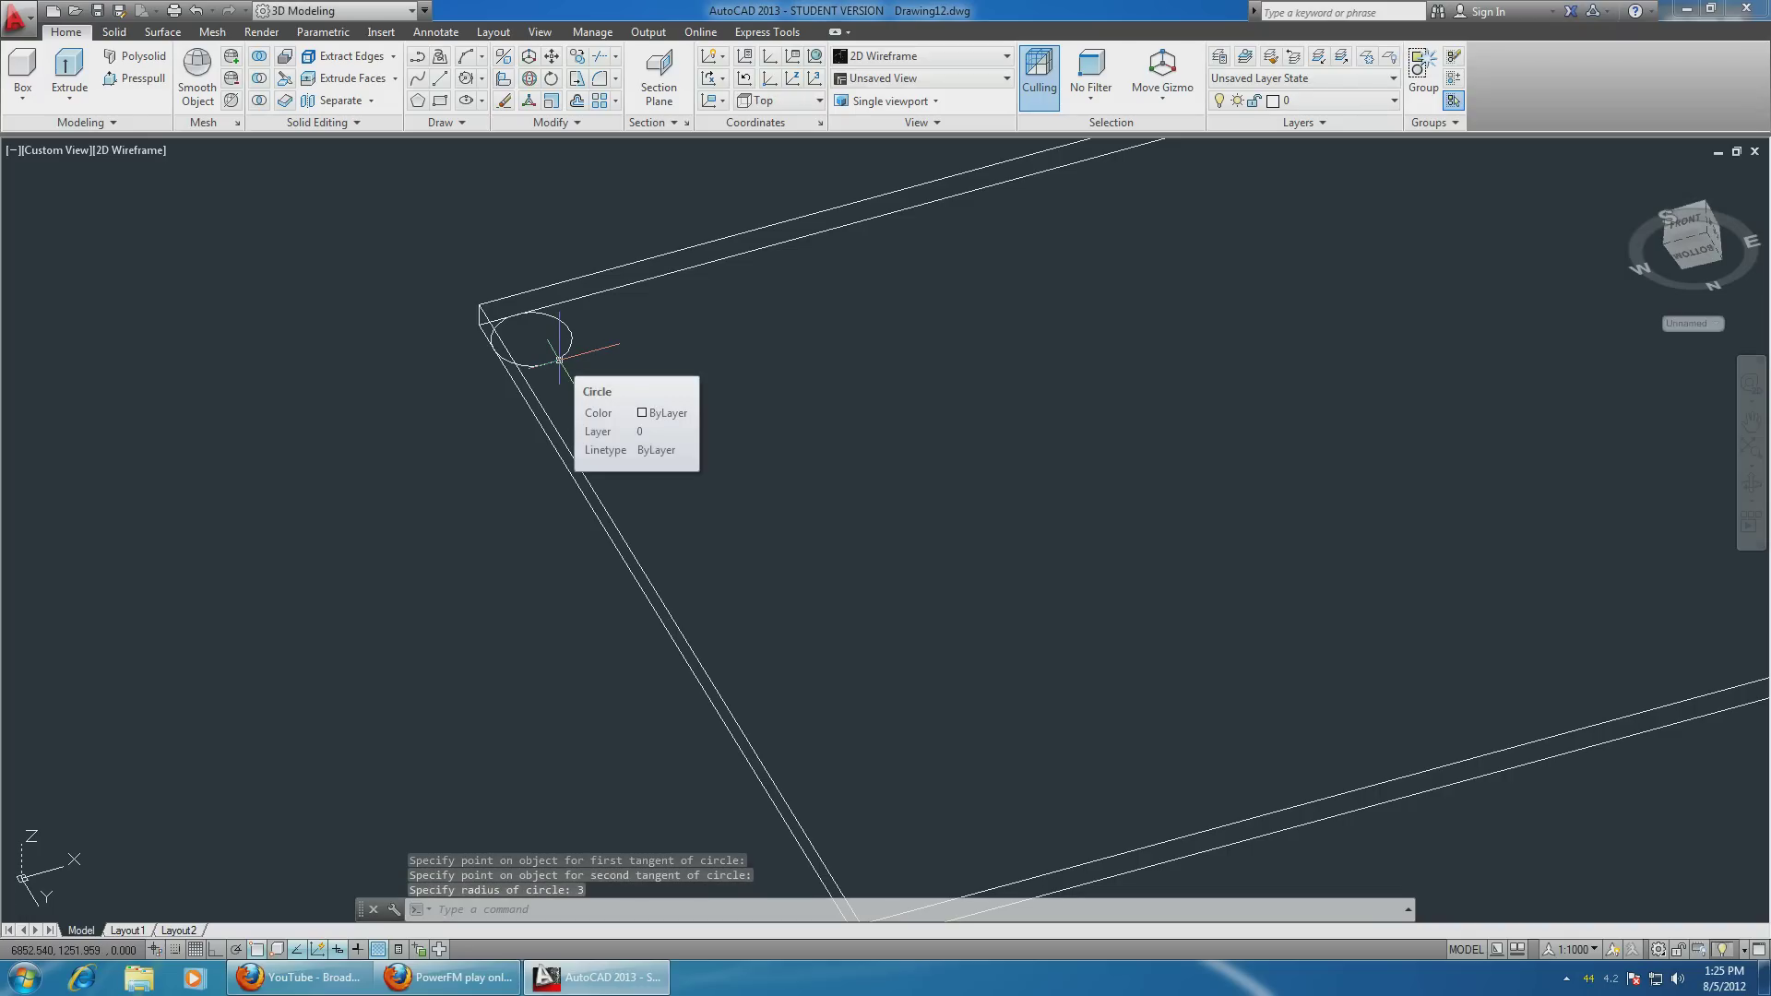
pyautogui.moveTo(452, 632); pyautogui.dragTo(347, 498, button='middle')
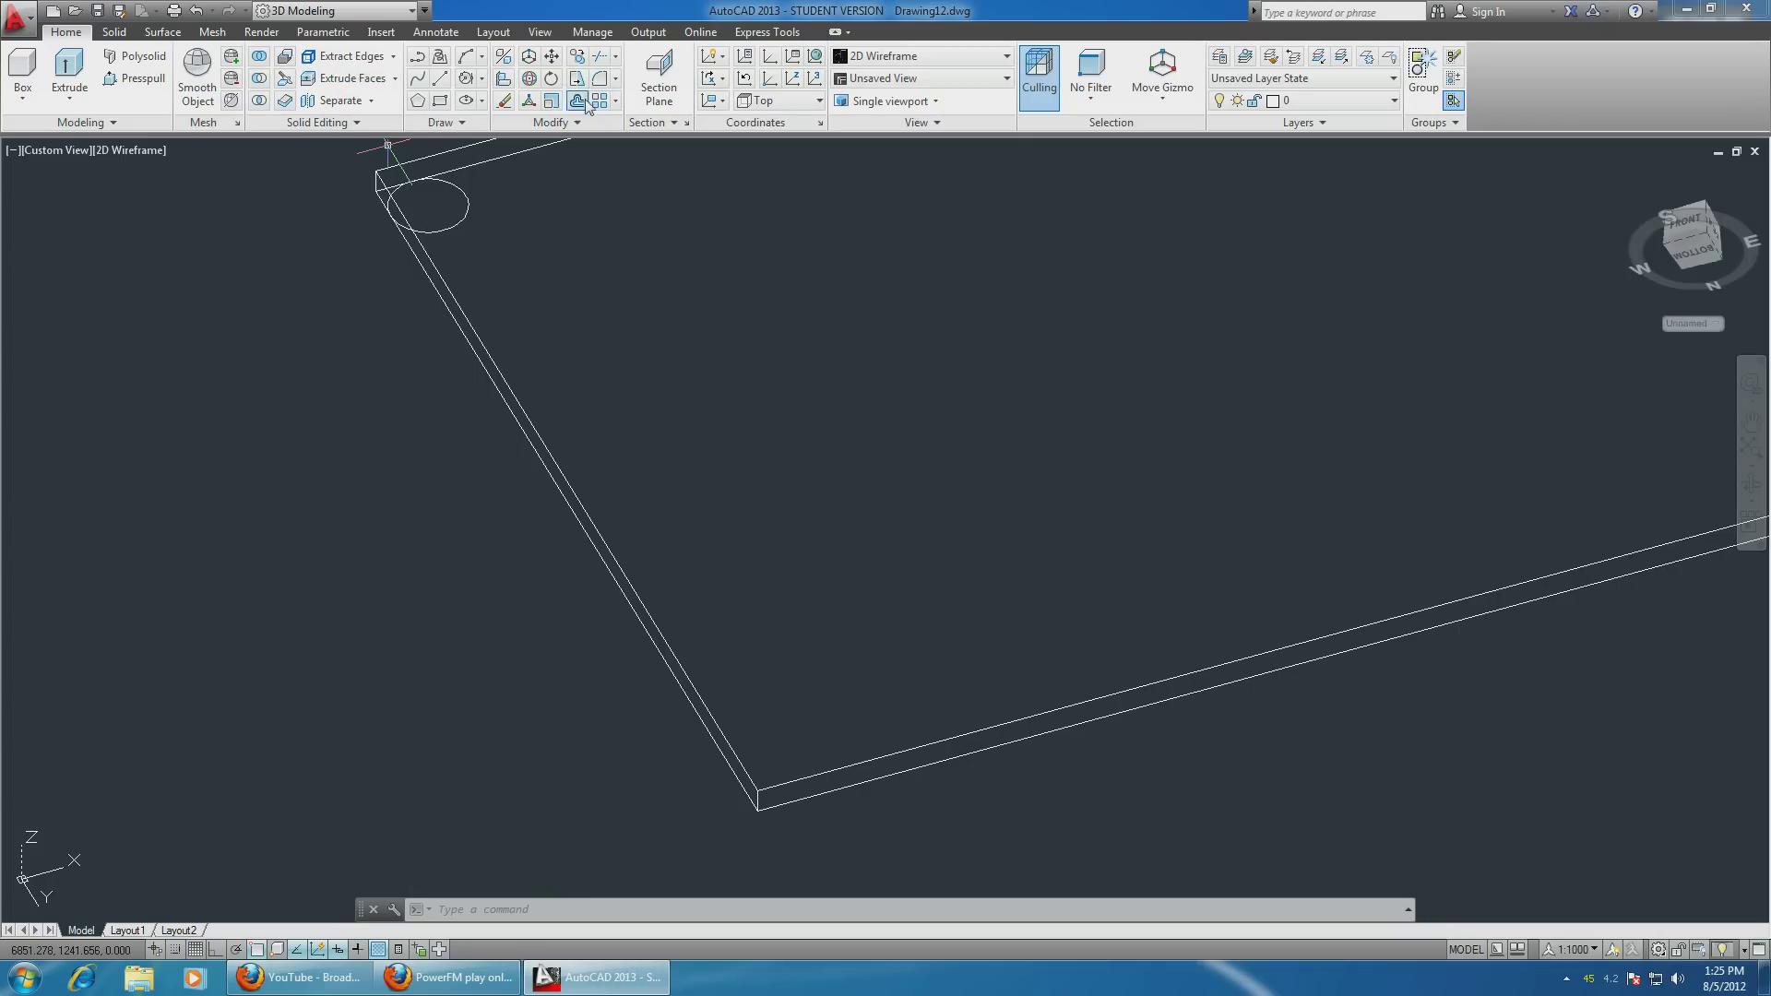
# Step: Draw a matching radius-3 tangent circle in the other left corner, then show the Bottom view
pyautogui.click(468, 79)
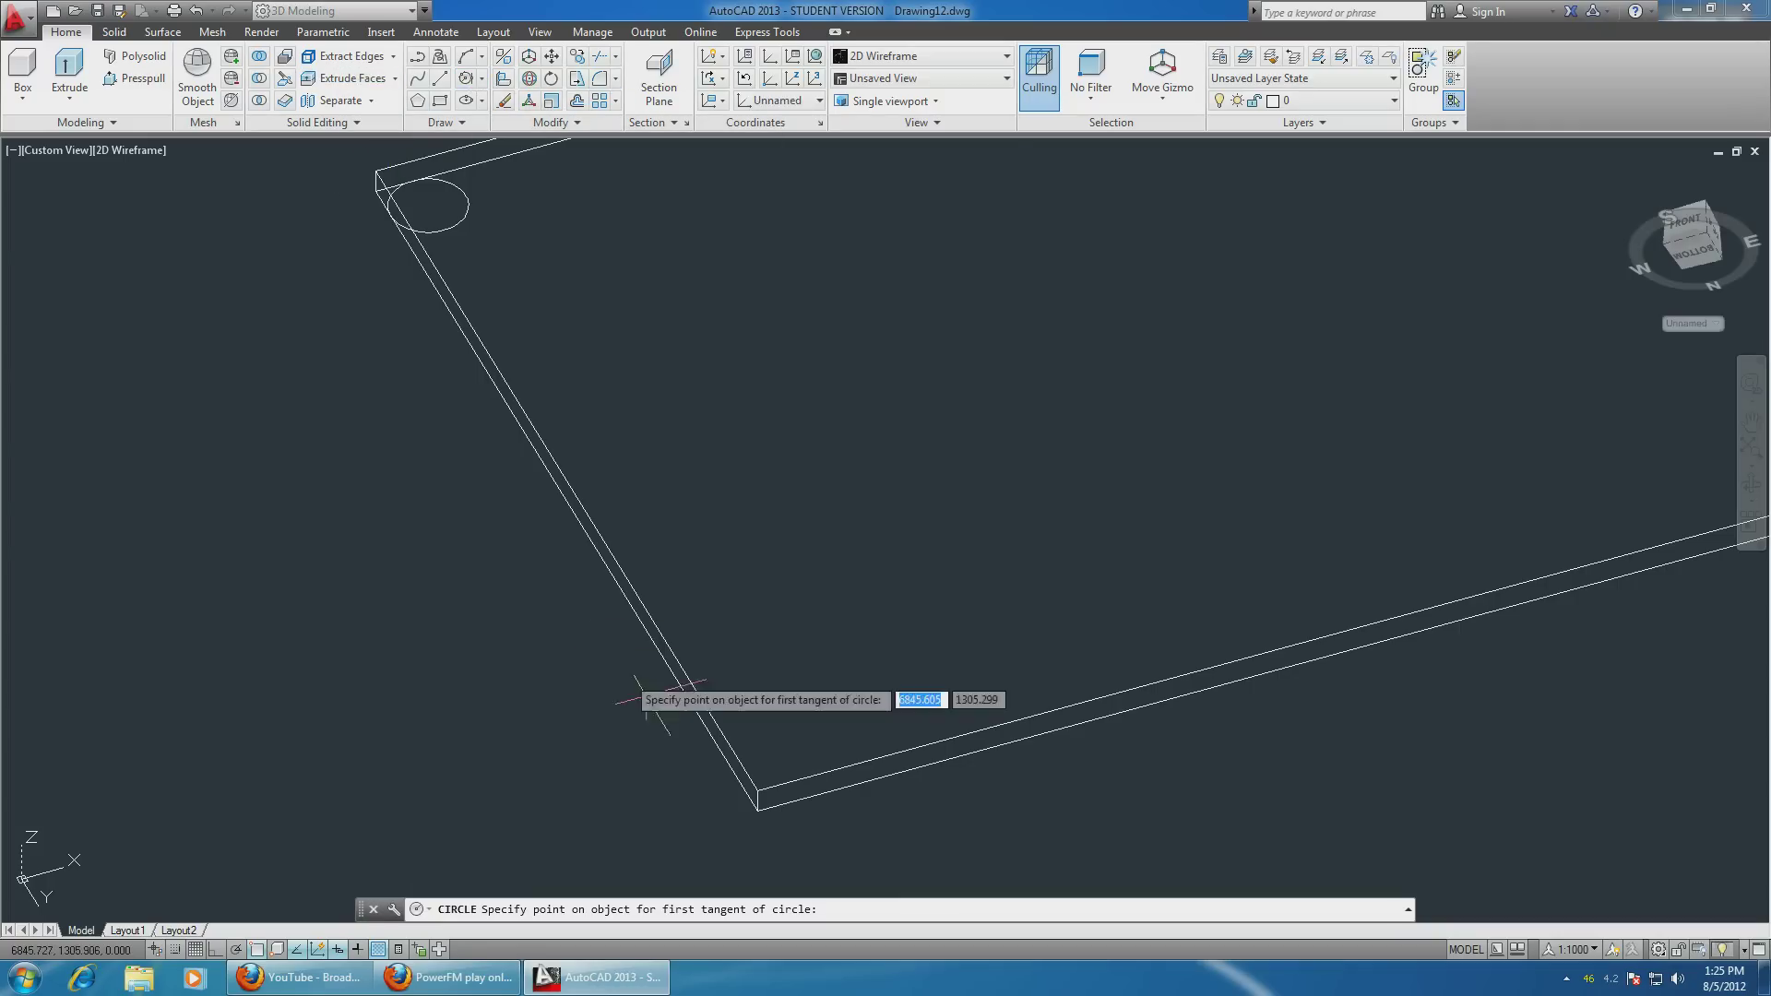
pyautogui.click(733, 764)
pyautogui.click(799, 792)
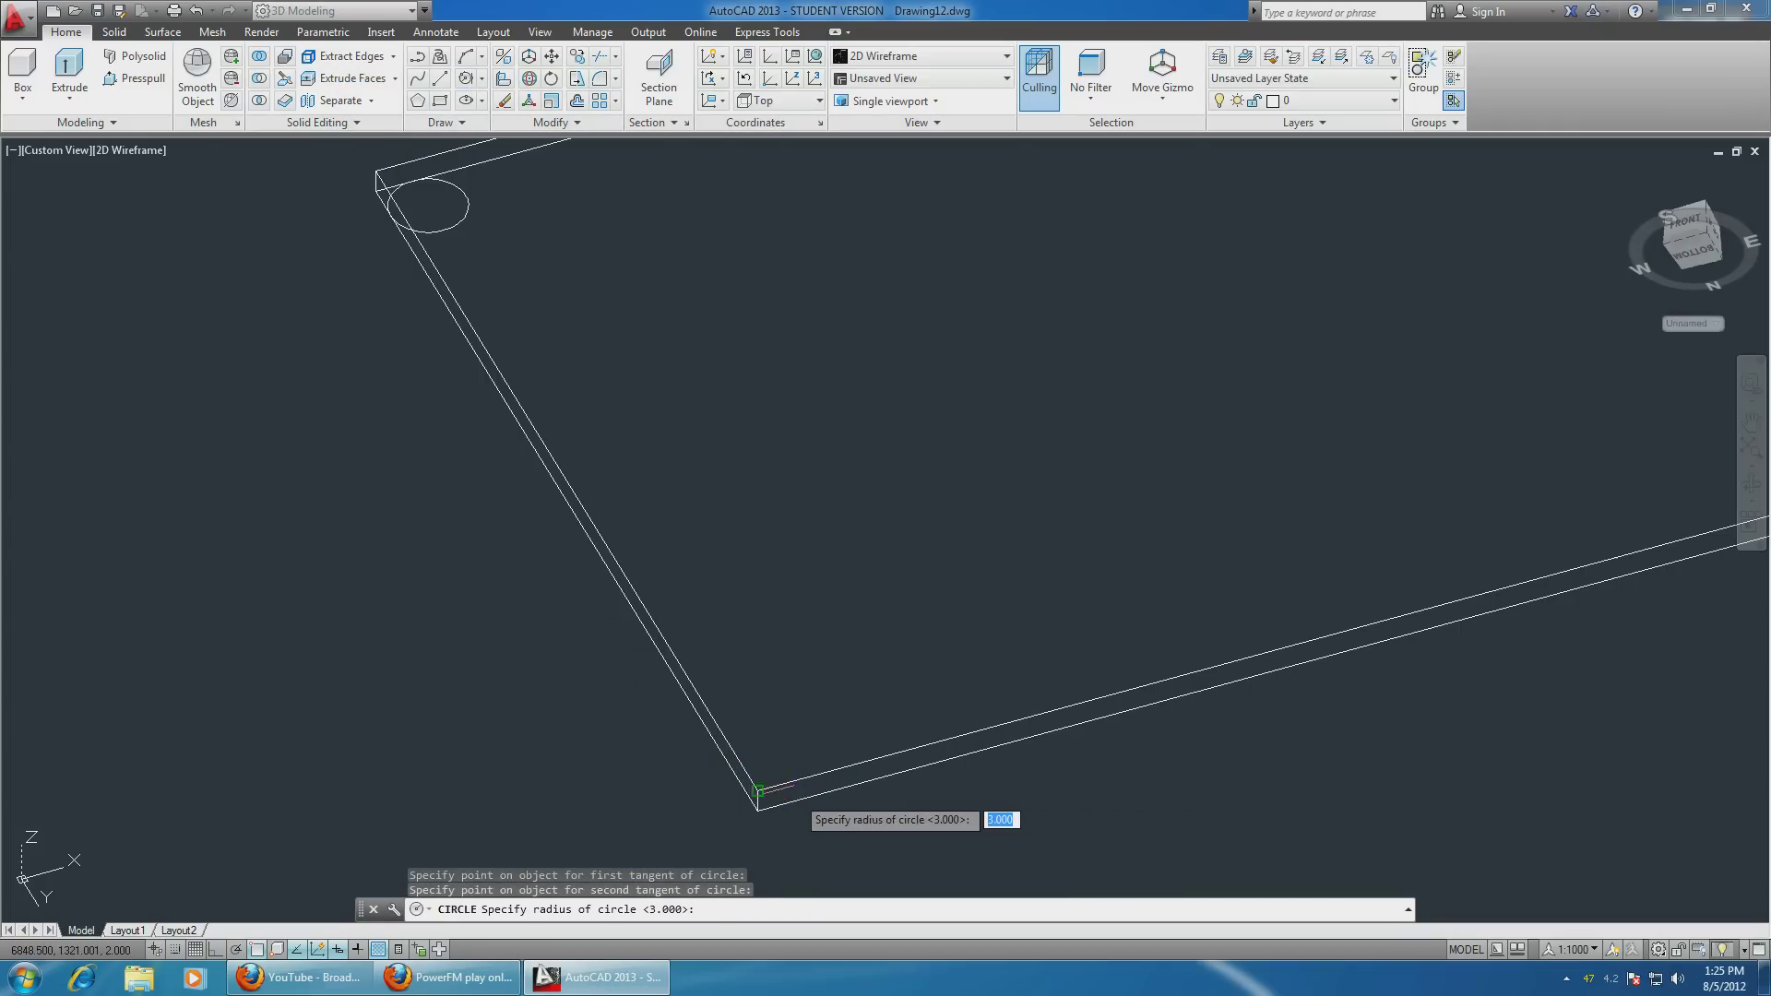
pyautogui.write('3')
pyautogui.press('Return')
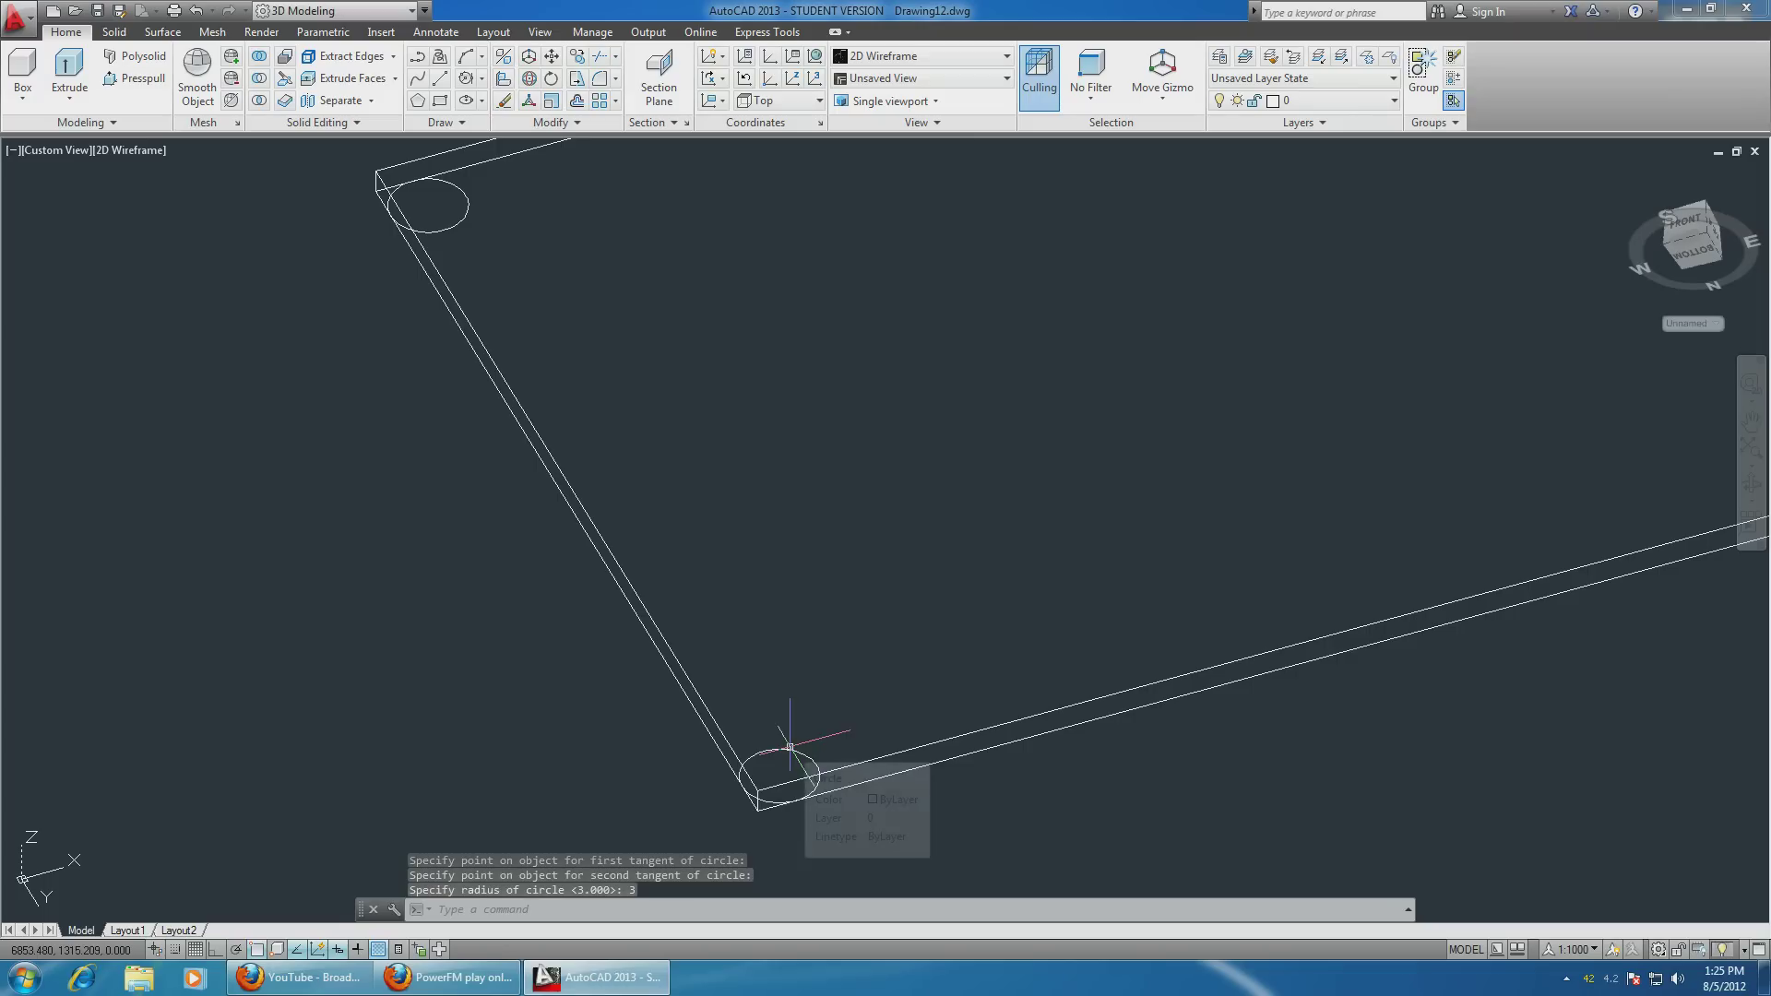
pyautogui.click(1692, 249)
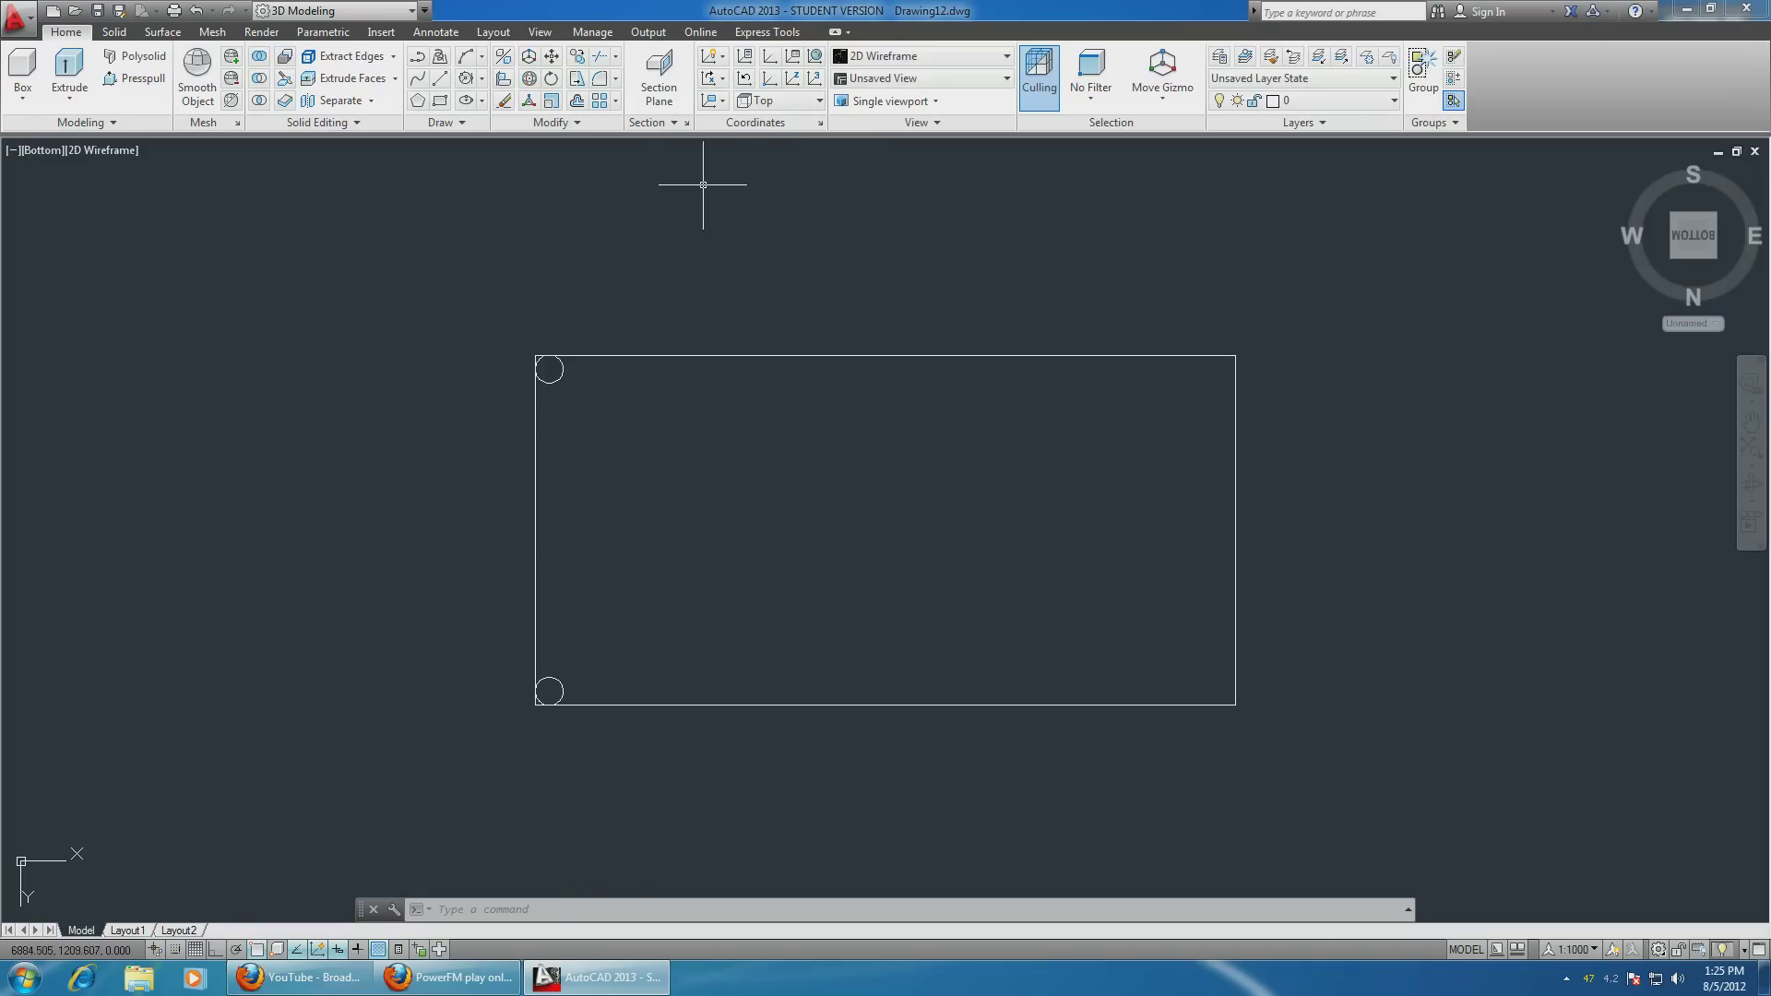
# Step: Mirror both left corner circles across the top-to-bottom edge midpoint line, keeping the originals
pyautogui.click(582, 127)
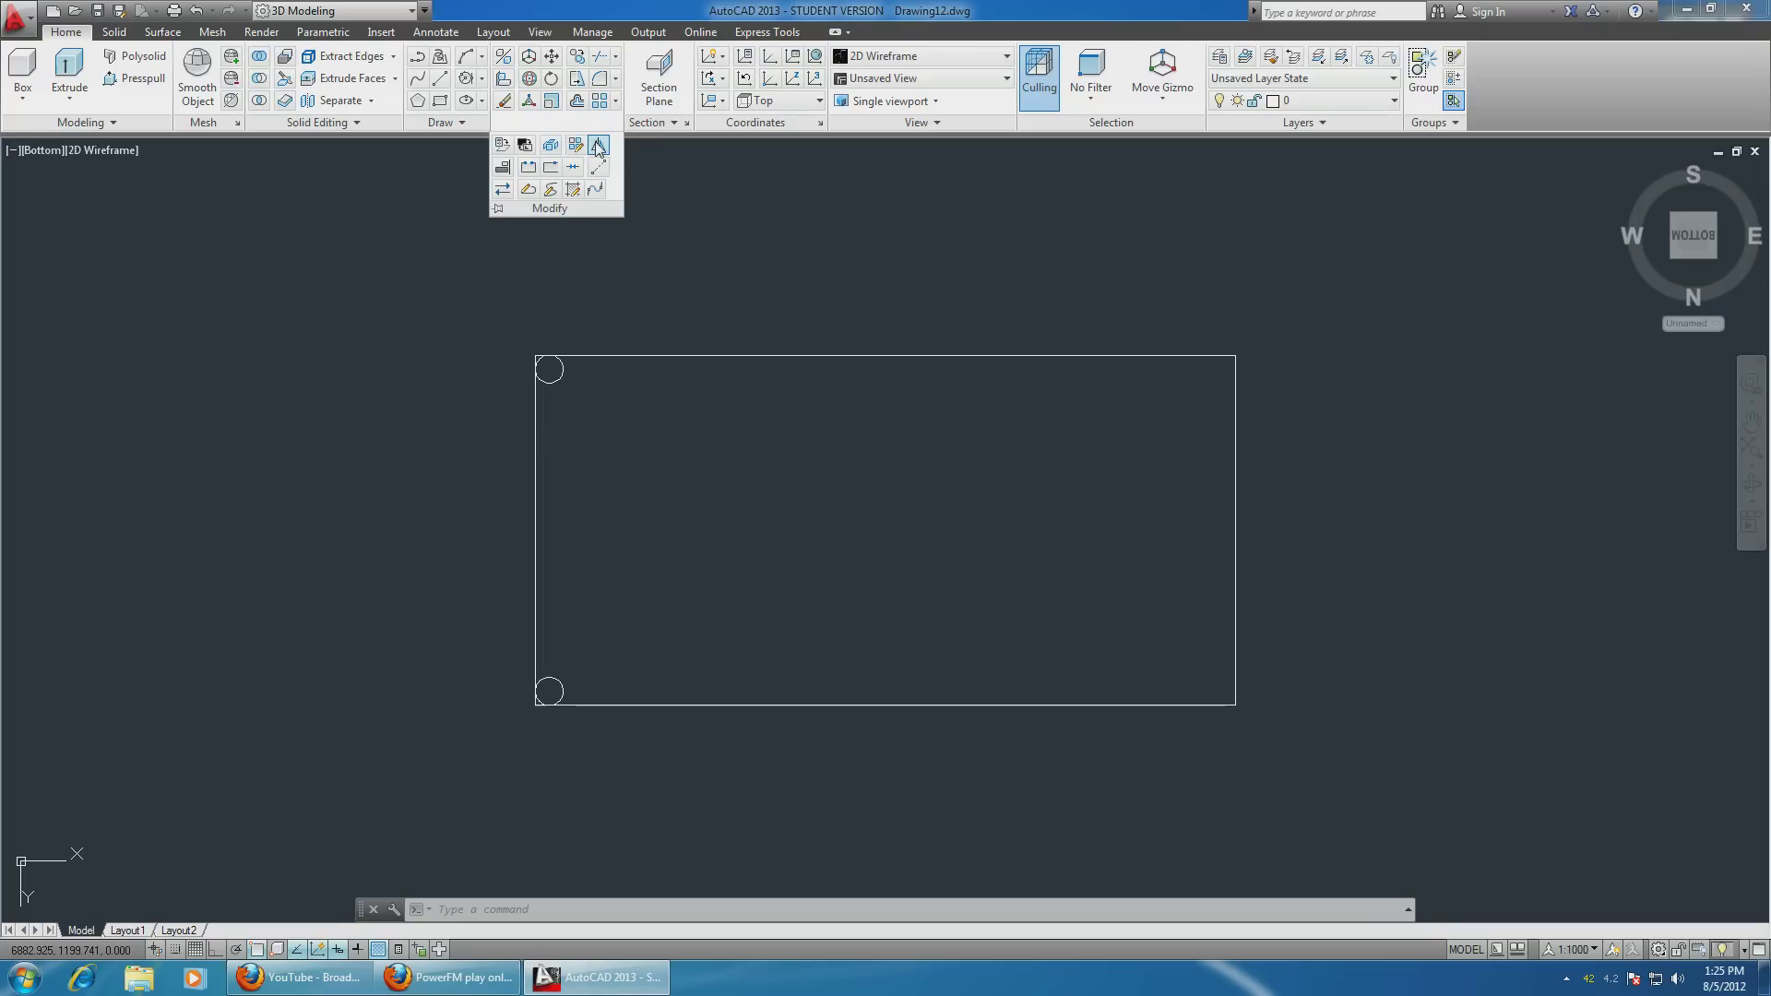
pyautogui.click(598, 145)
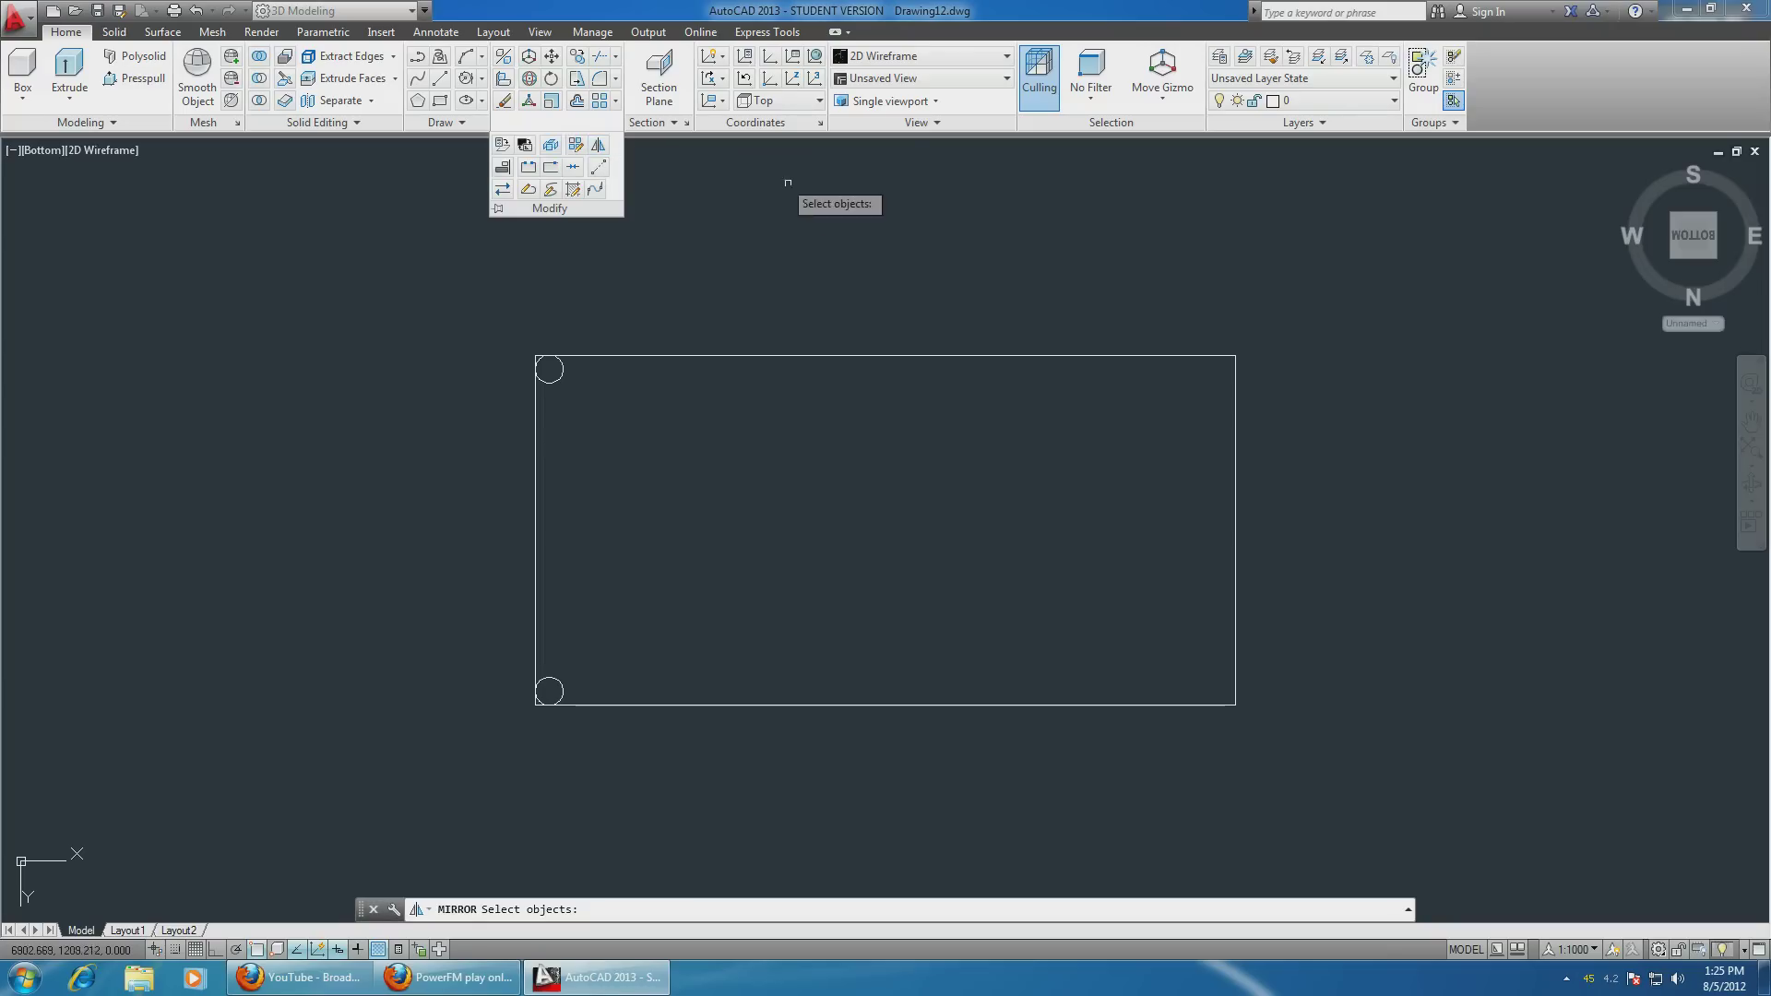
pyautogui.click(563, 370)
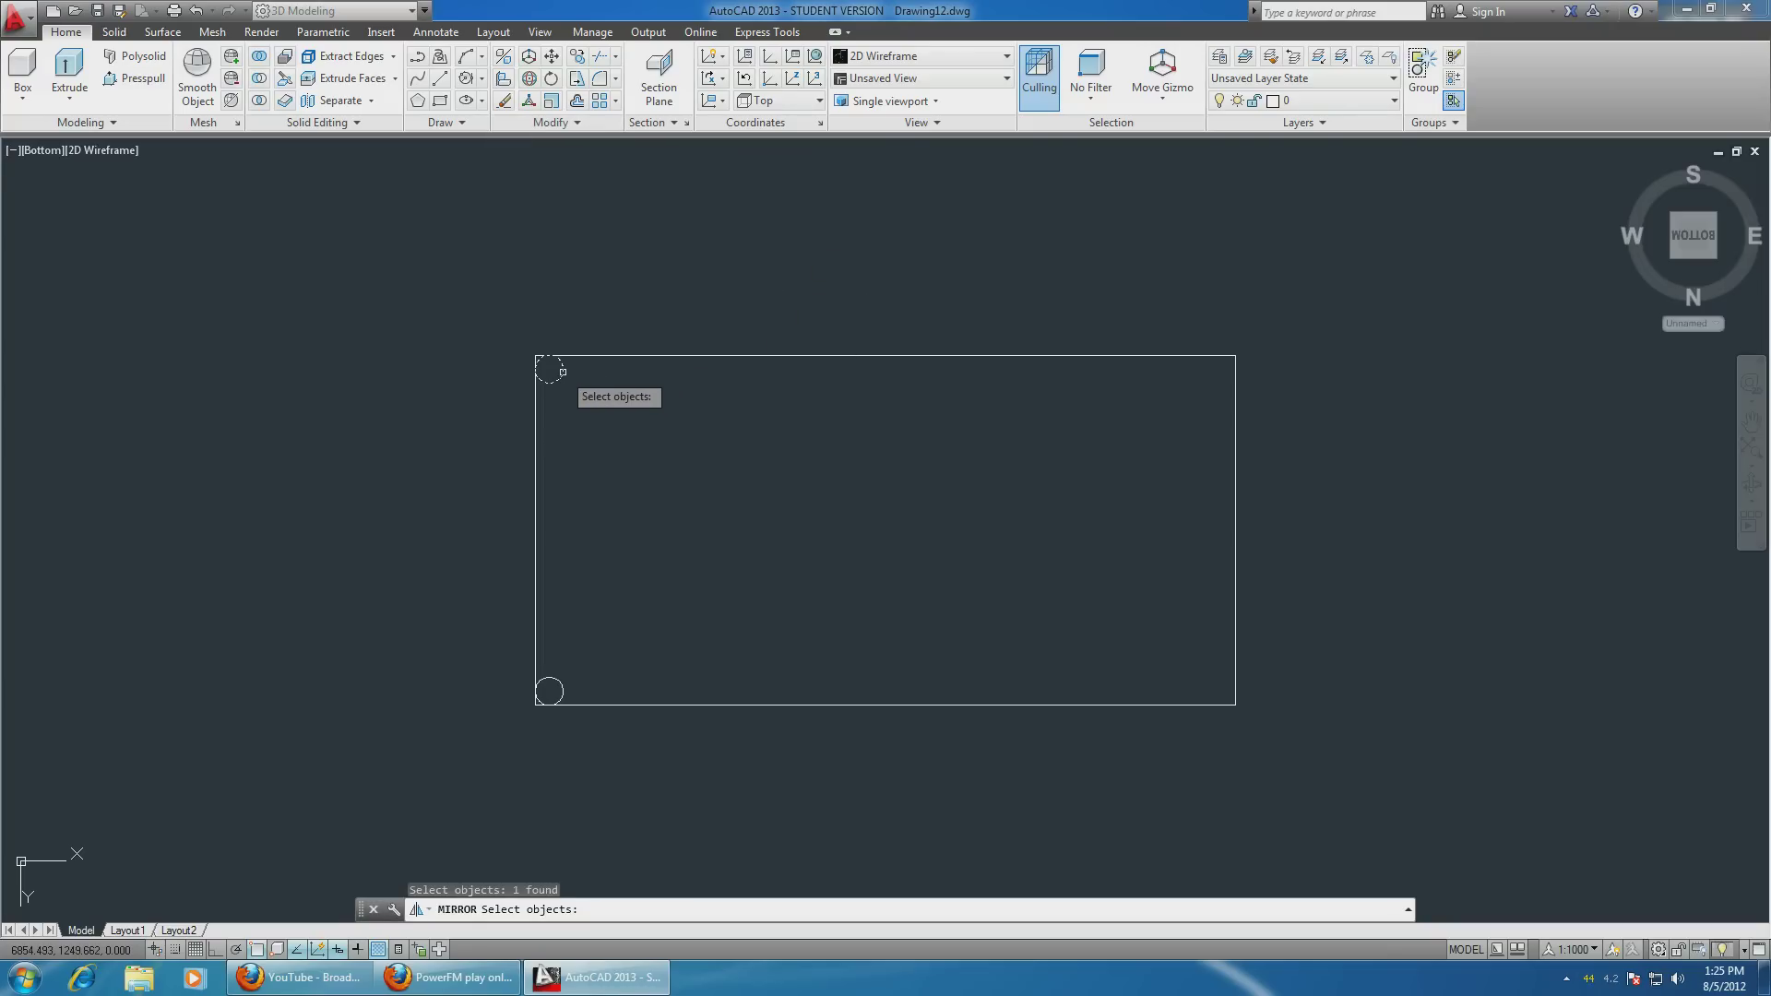
pyautogui.click(552, 683)
pyautogui.press('Return')
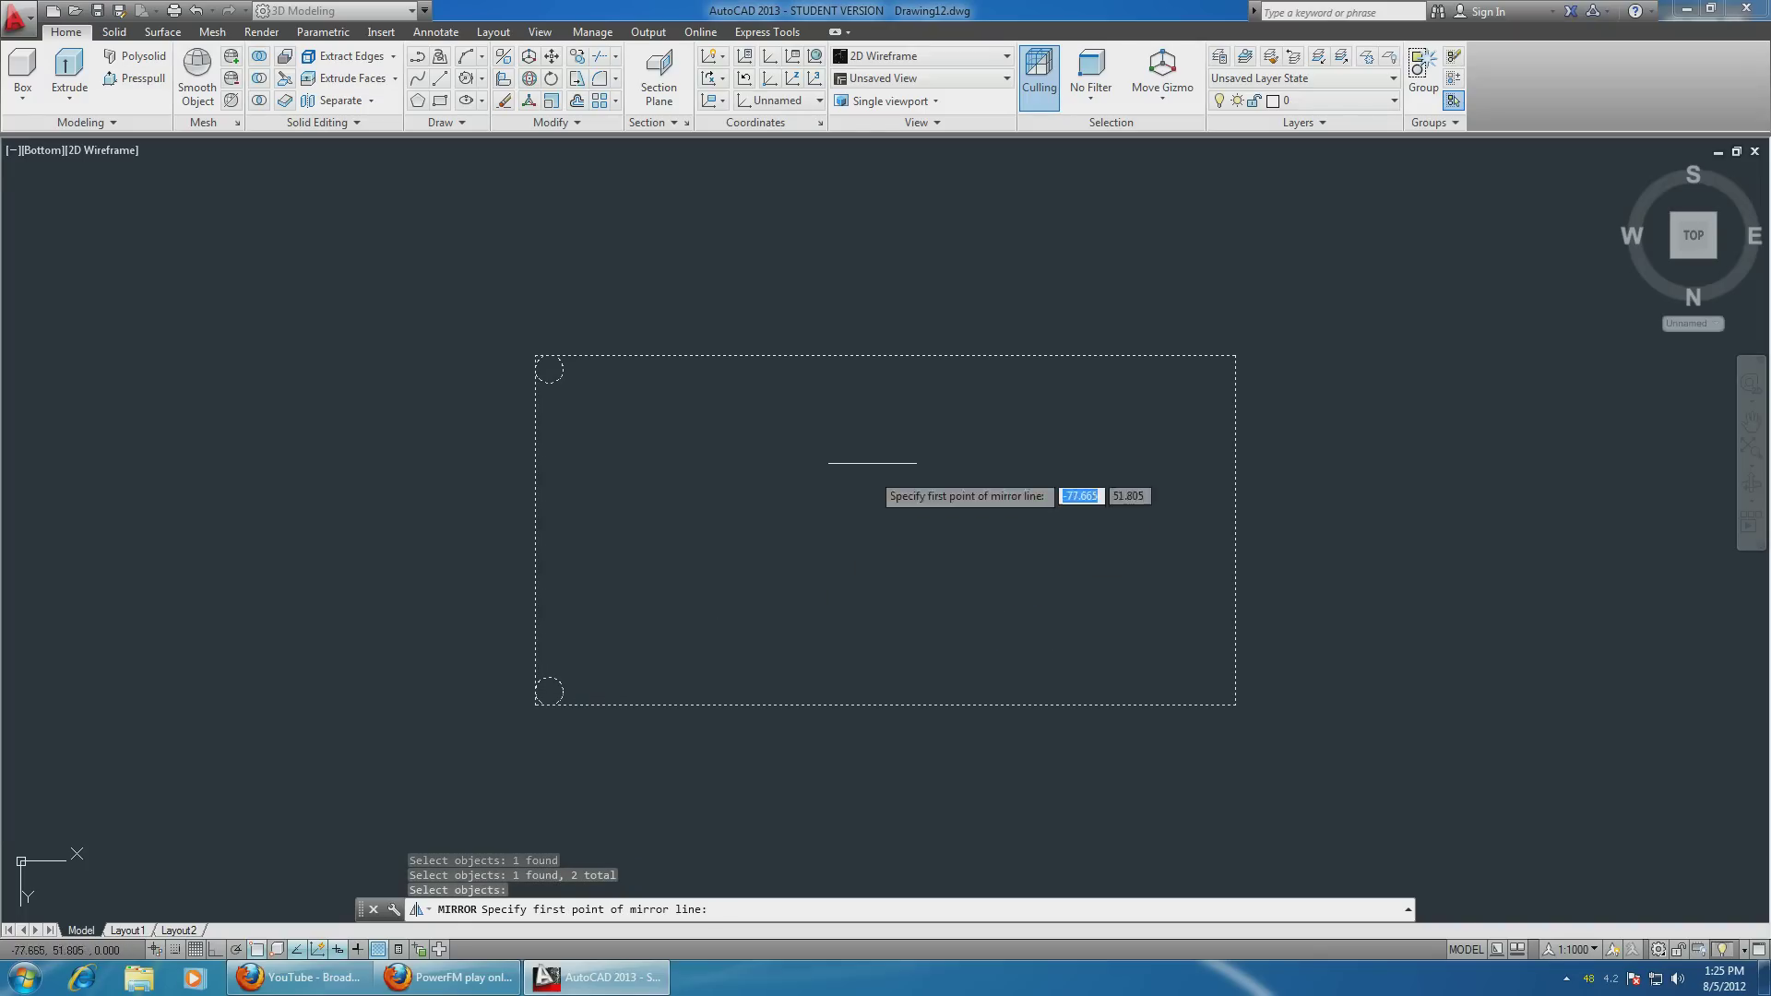
pyautogui.click(886, 356)
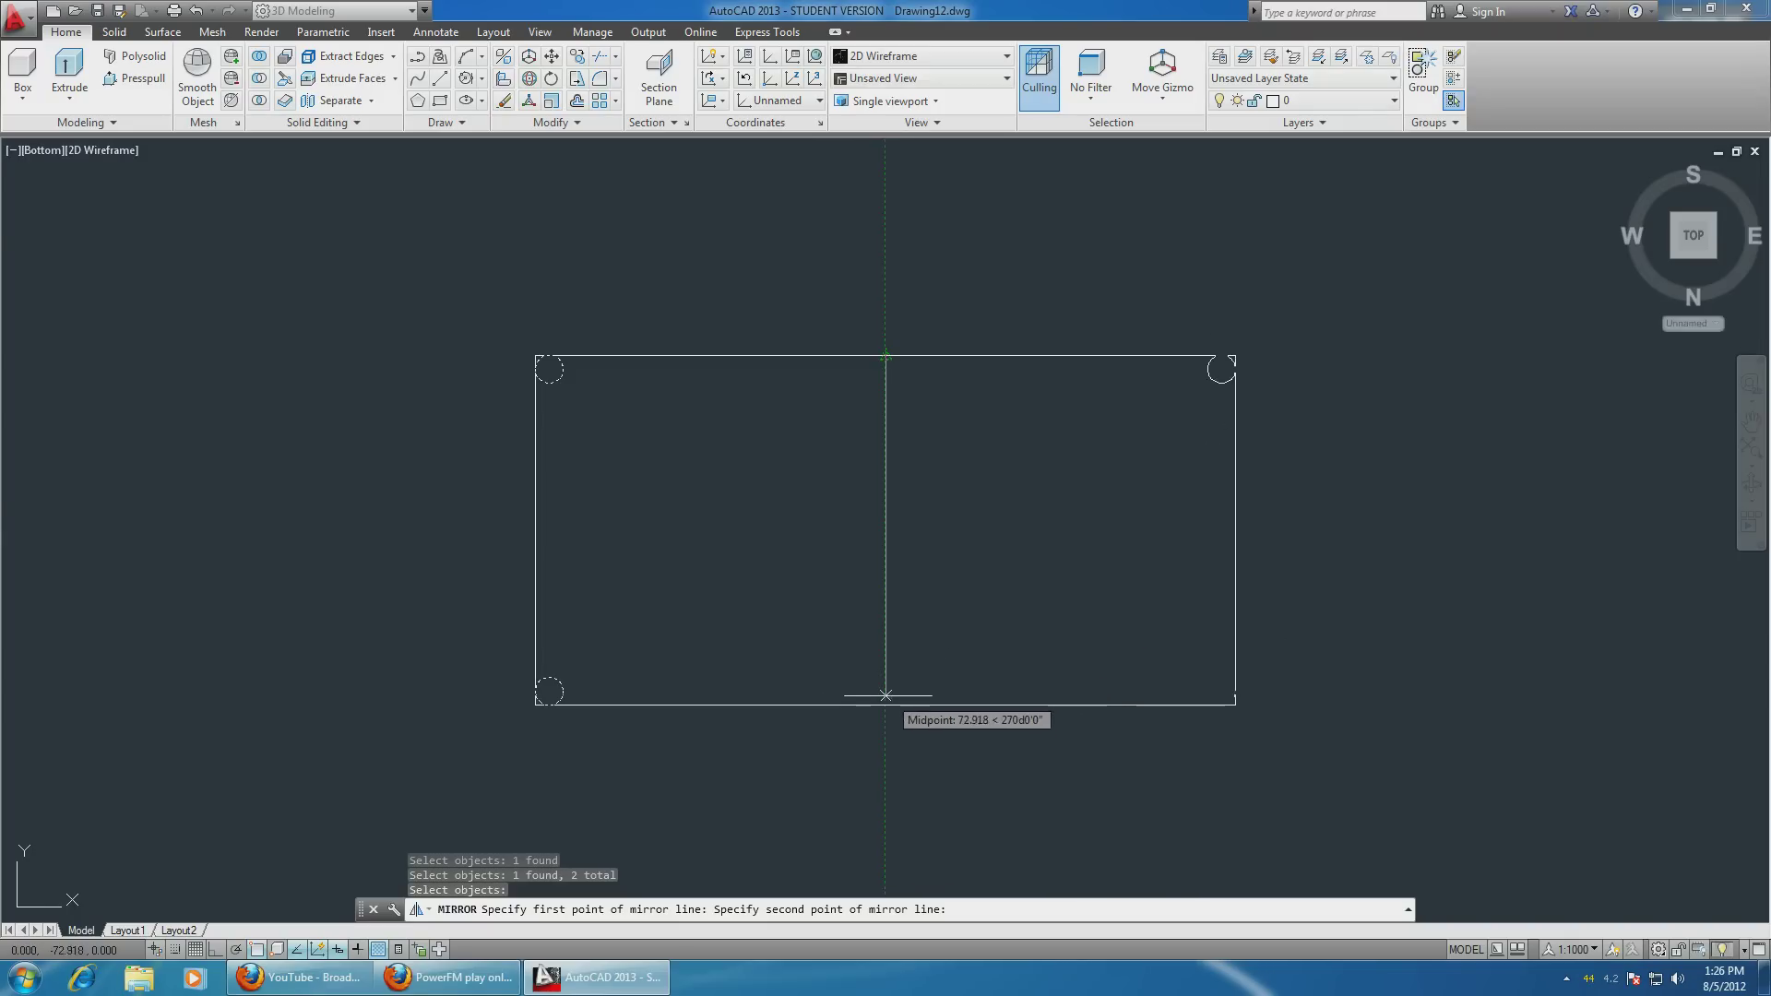
pyautogui.click(886, 706)
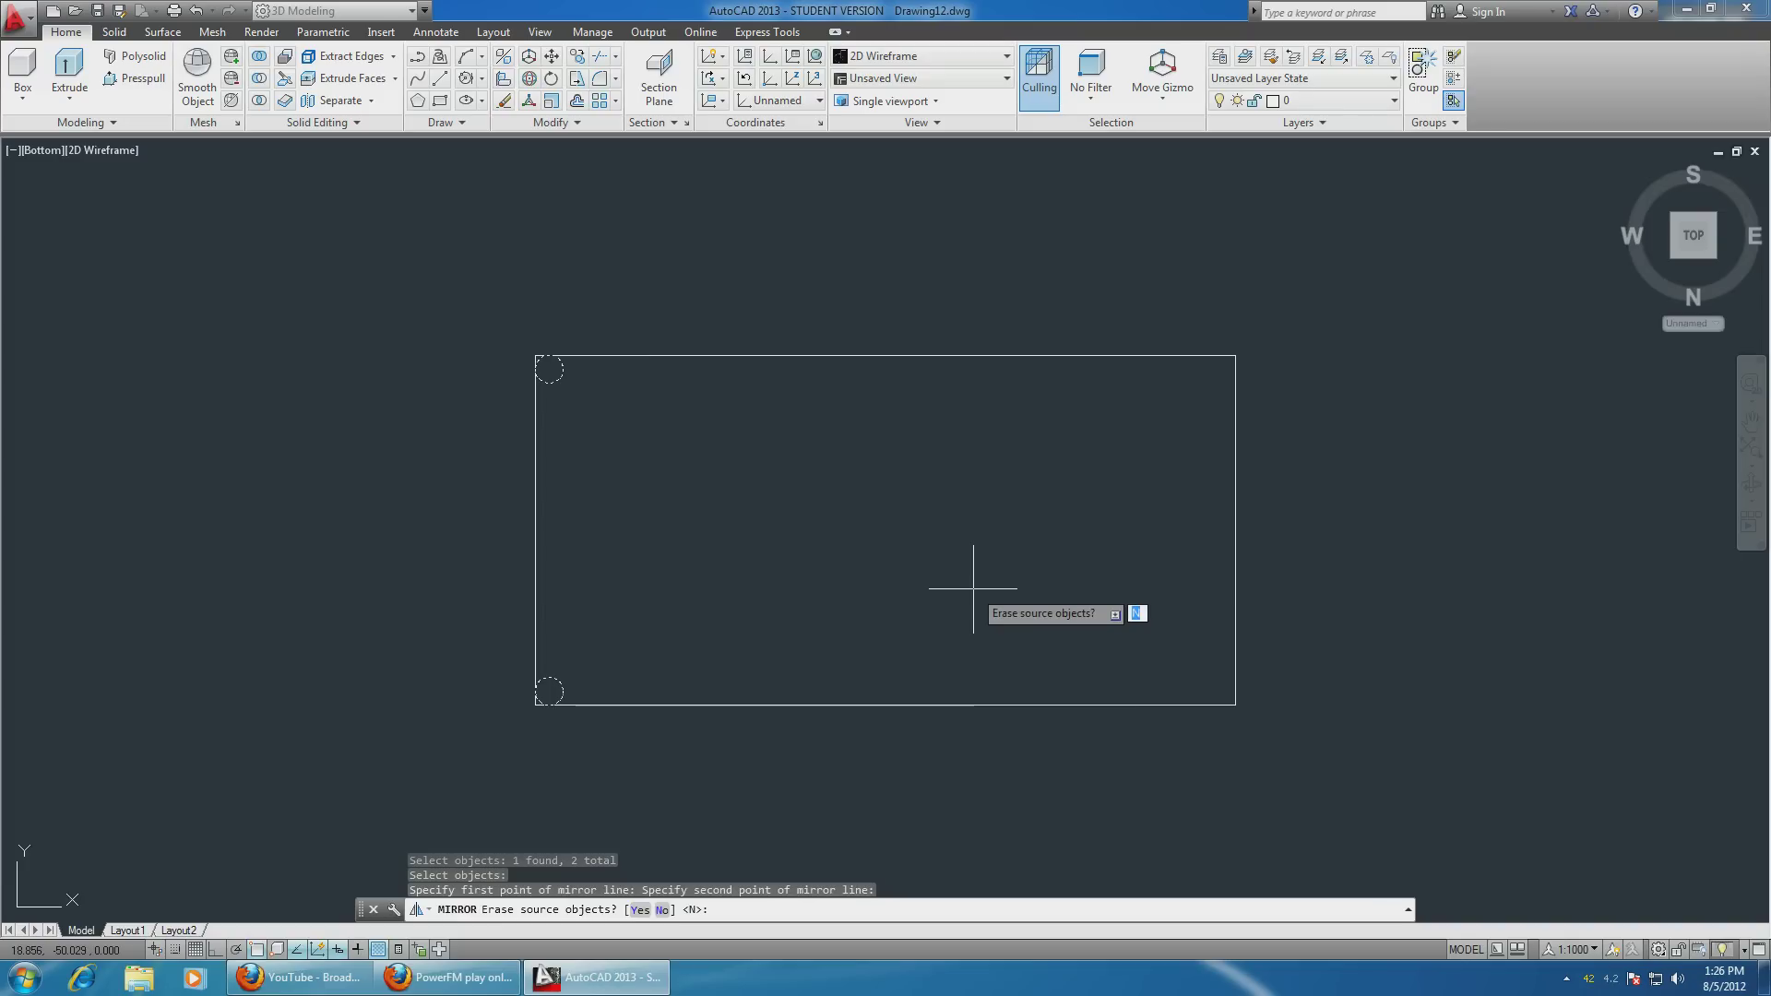
pyautogui.press('Return')
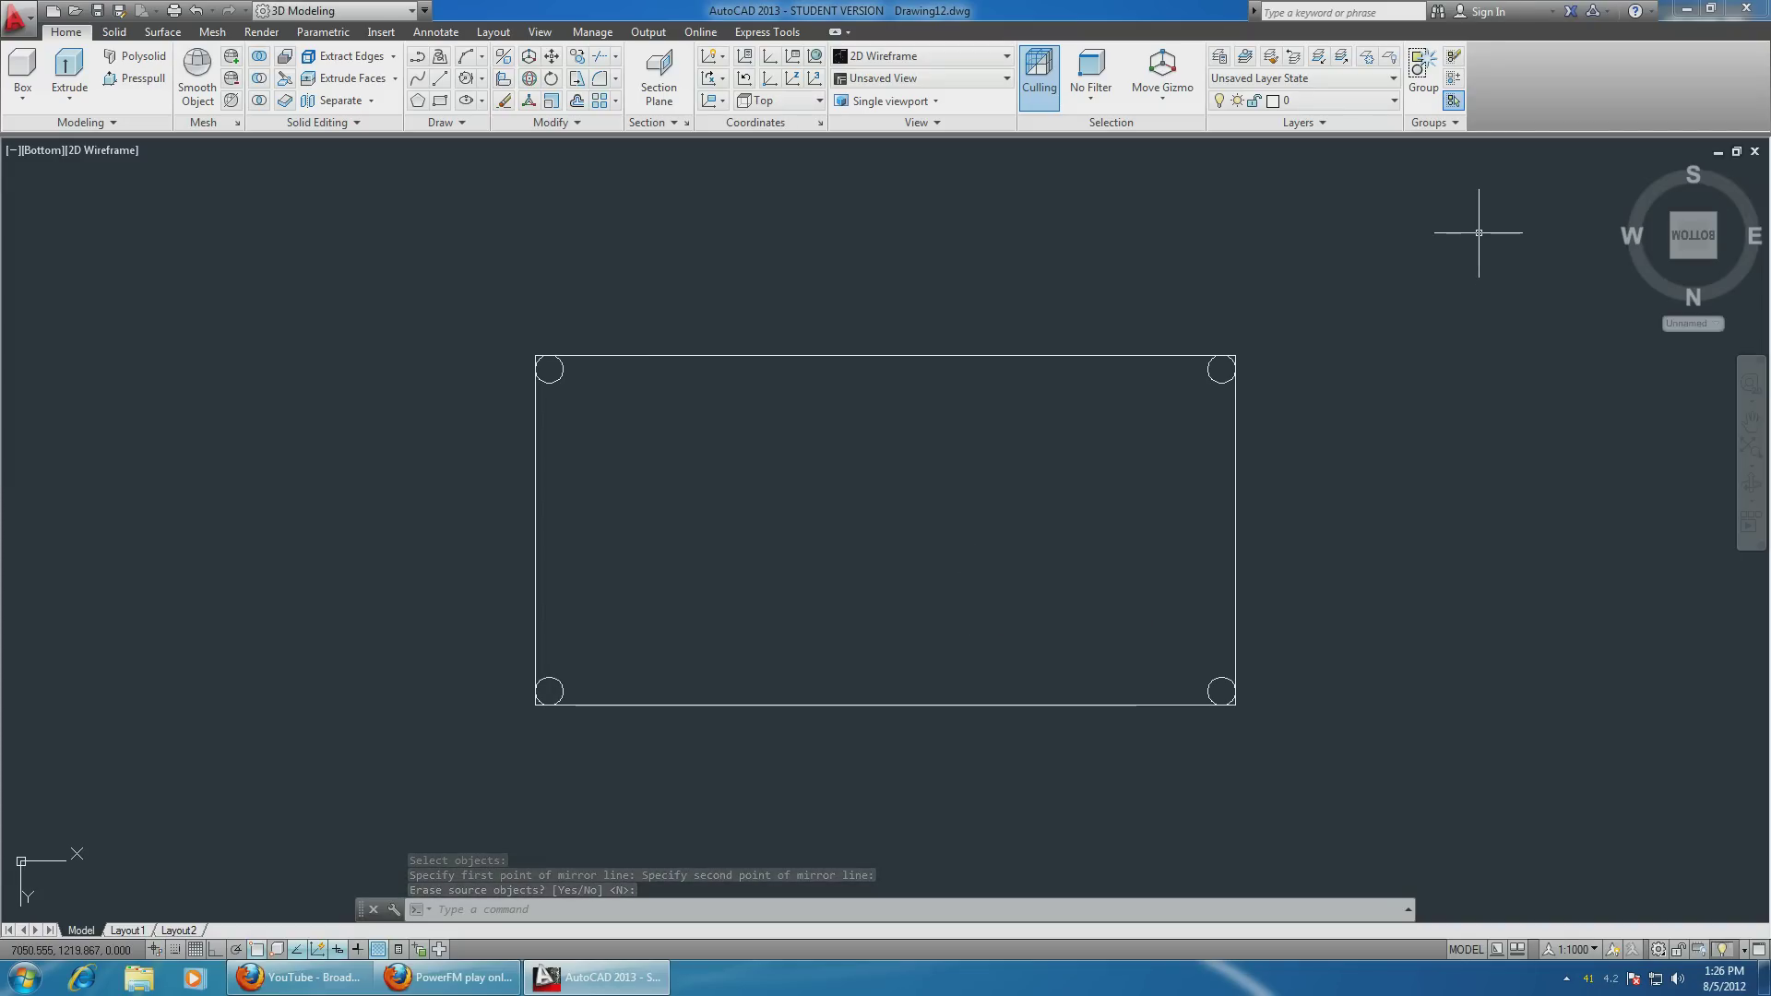
# Step: Extrude all four corner circles 75 units into cylindrical table legs
pyautogui.keyDown('shift'); pyautogui.moveTo(988, 355); pyautogui.dragTo(752, 340, button='middle'); pyautogui.keyUp('shift')
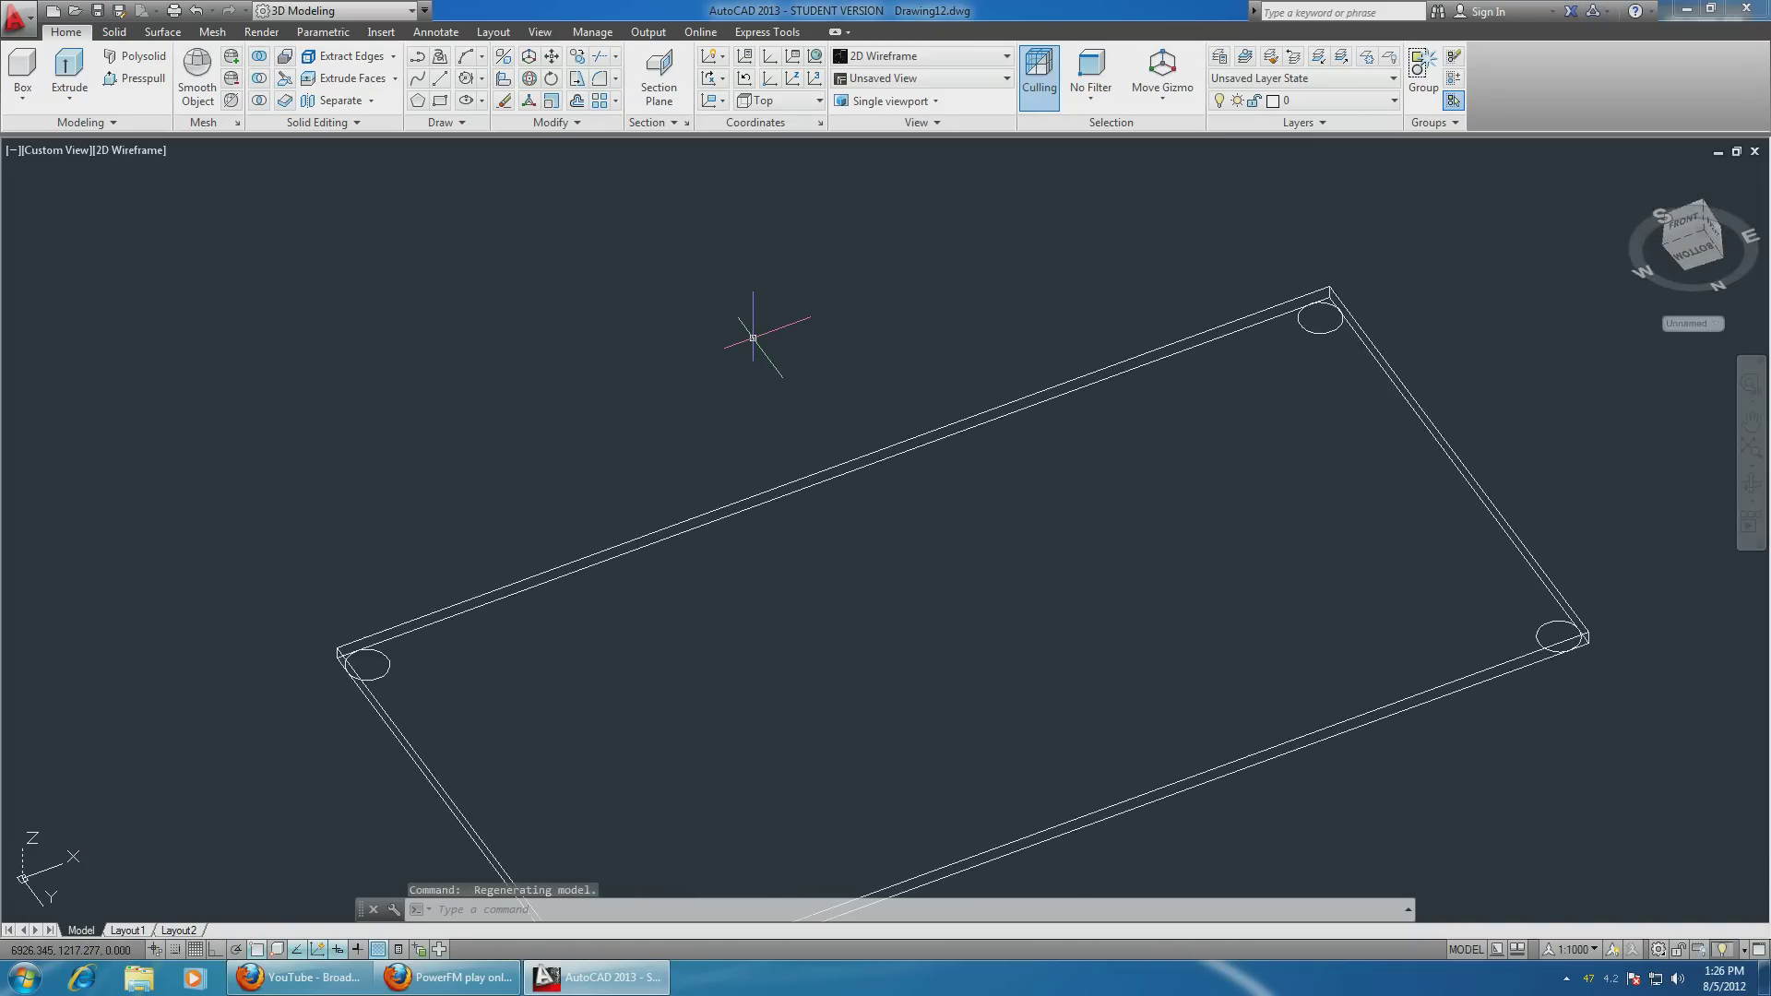
pyautogui.click(78, 61)
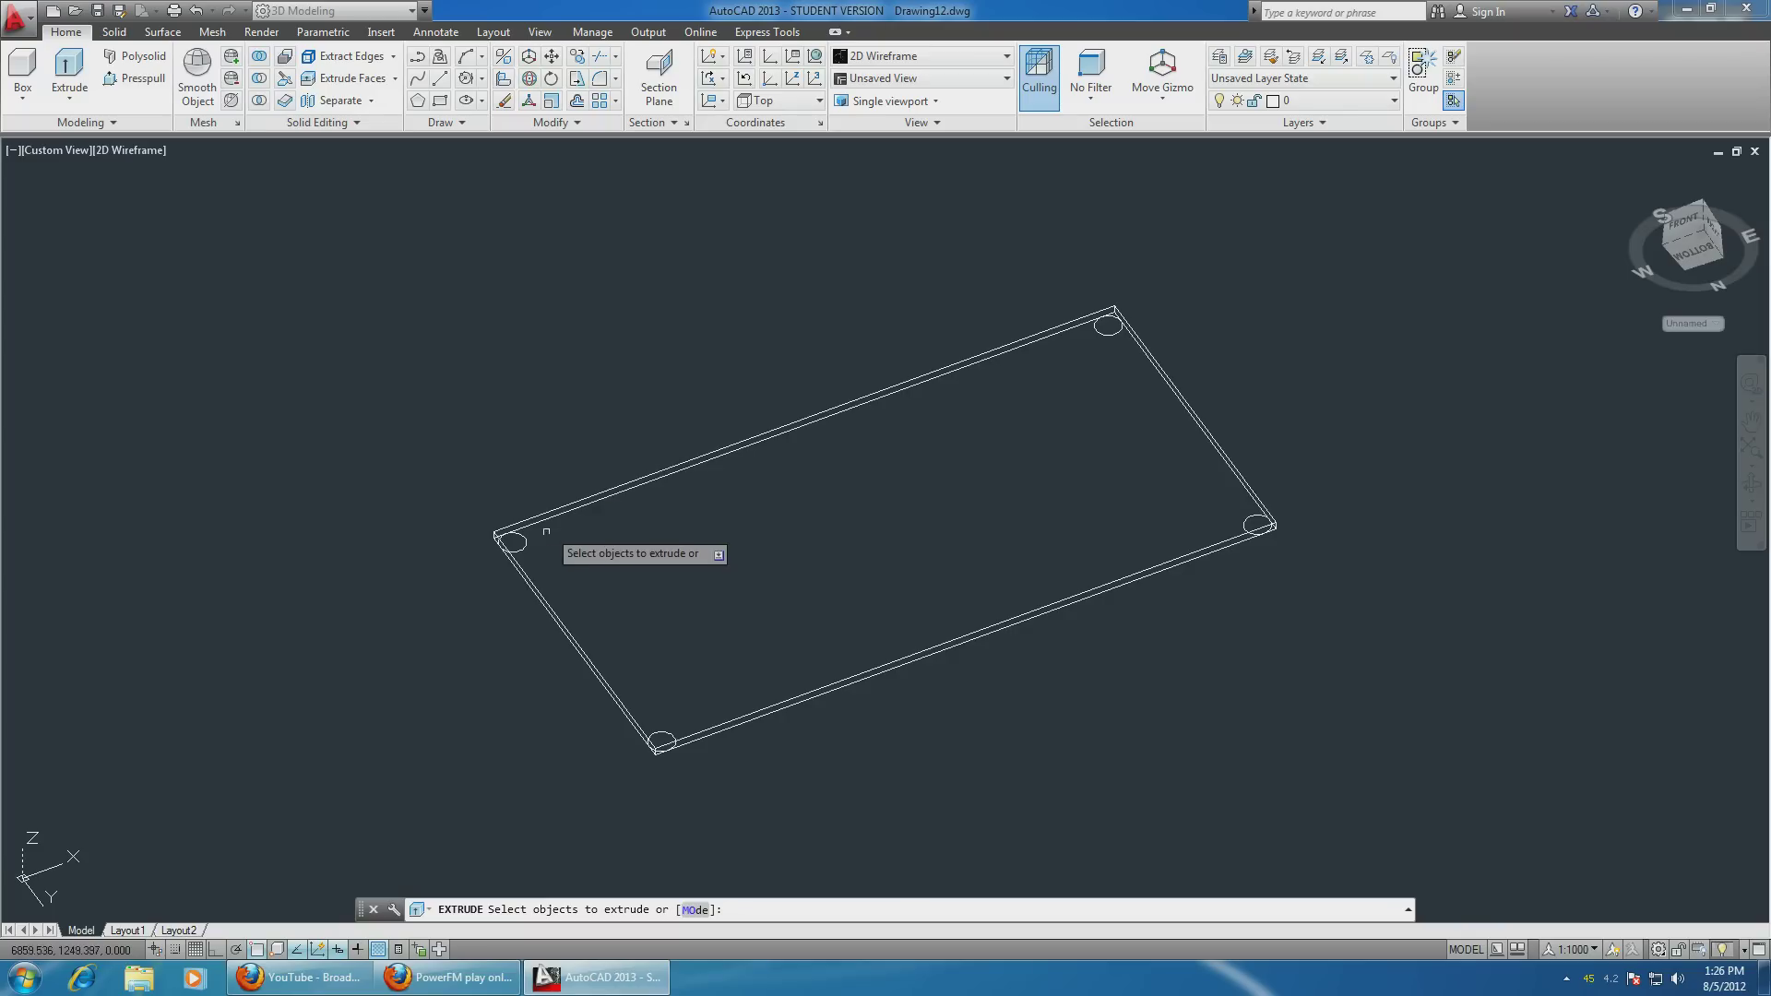
pyautogui.click(521, 544)
pyautogui.click(660, 741)
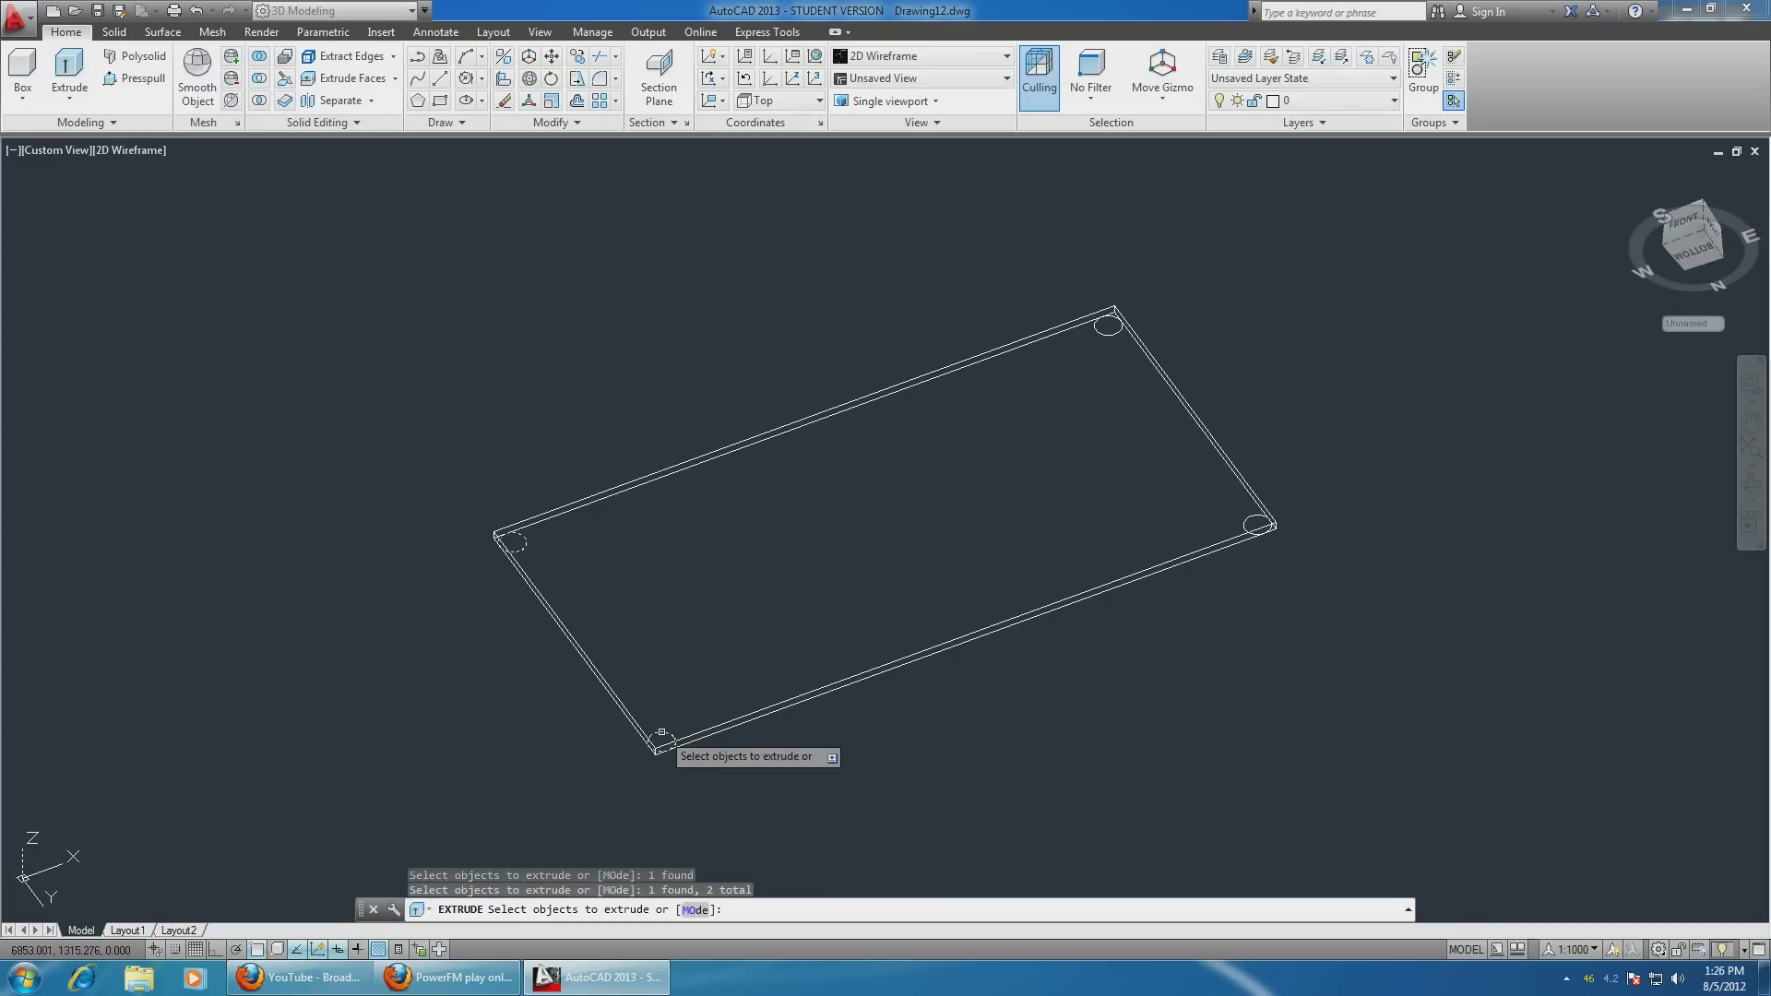
pyautogui.click(1109, 330)
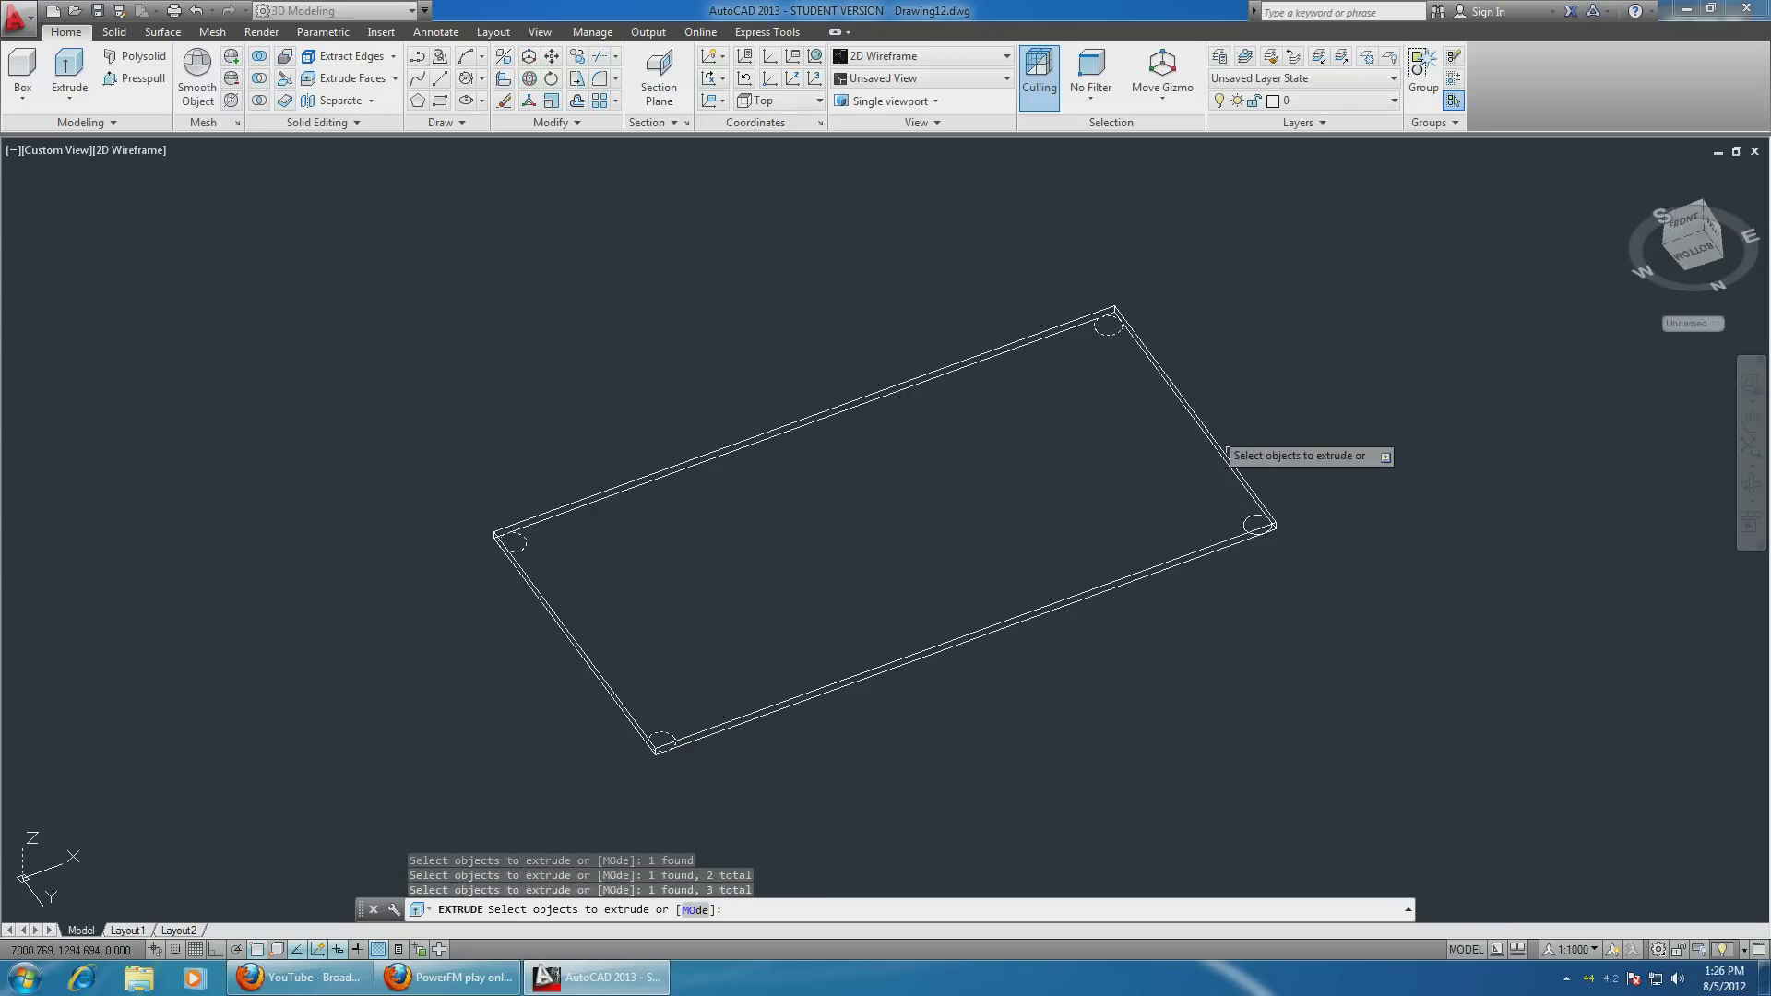
pyautogui.click(1254, 523)
pyautogui.press('Return')
pyautogui.write('75')
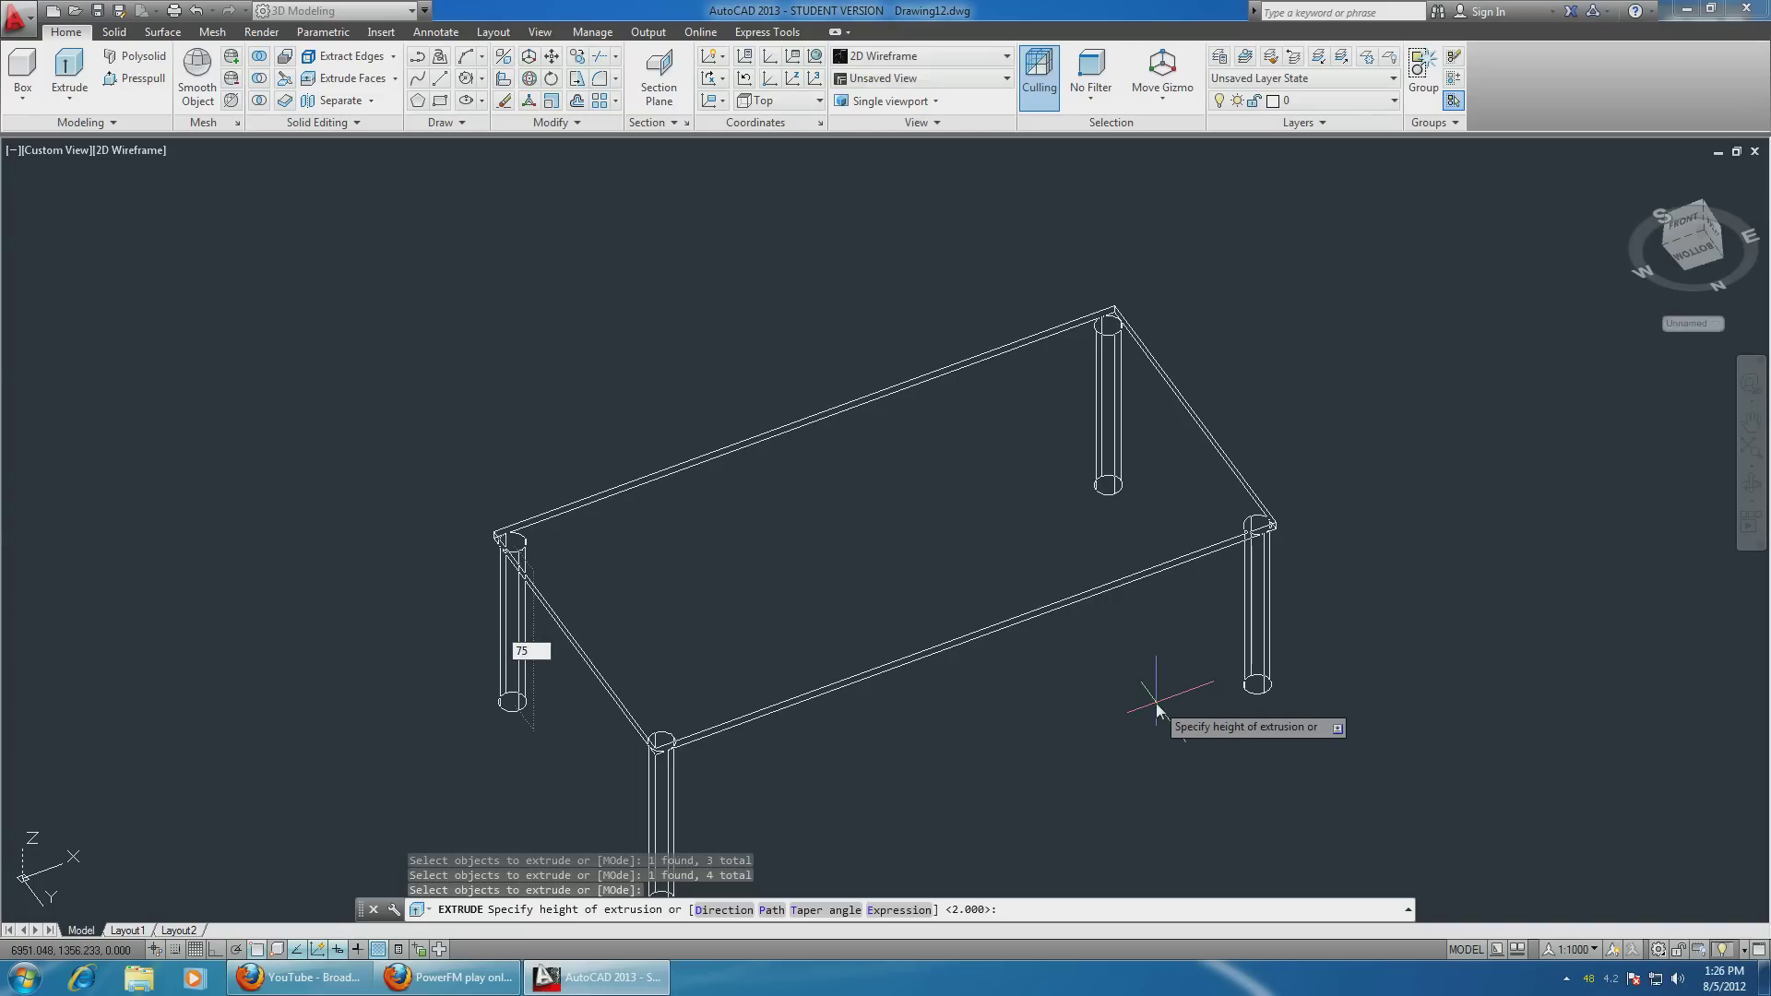
pyautogui.press('Return')
pyautogui.moveTo(851, 269)
pyautogui.keyDown('shift'); pyautogui.mouseDown(button='middle')
pyautogui.moveTo(928, 378)
pyautogui.moveTo(920, 275)
pyautogui.moveTo(1033, 337)
pyautogui.moveTo(1114, 328)
pyautogui.mouseUp(button='middle'); pyautogui.keyUp('shift')
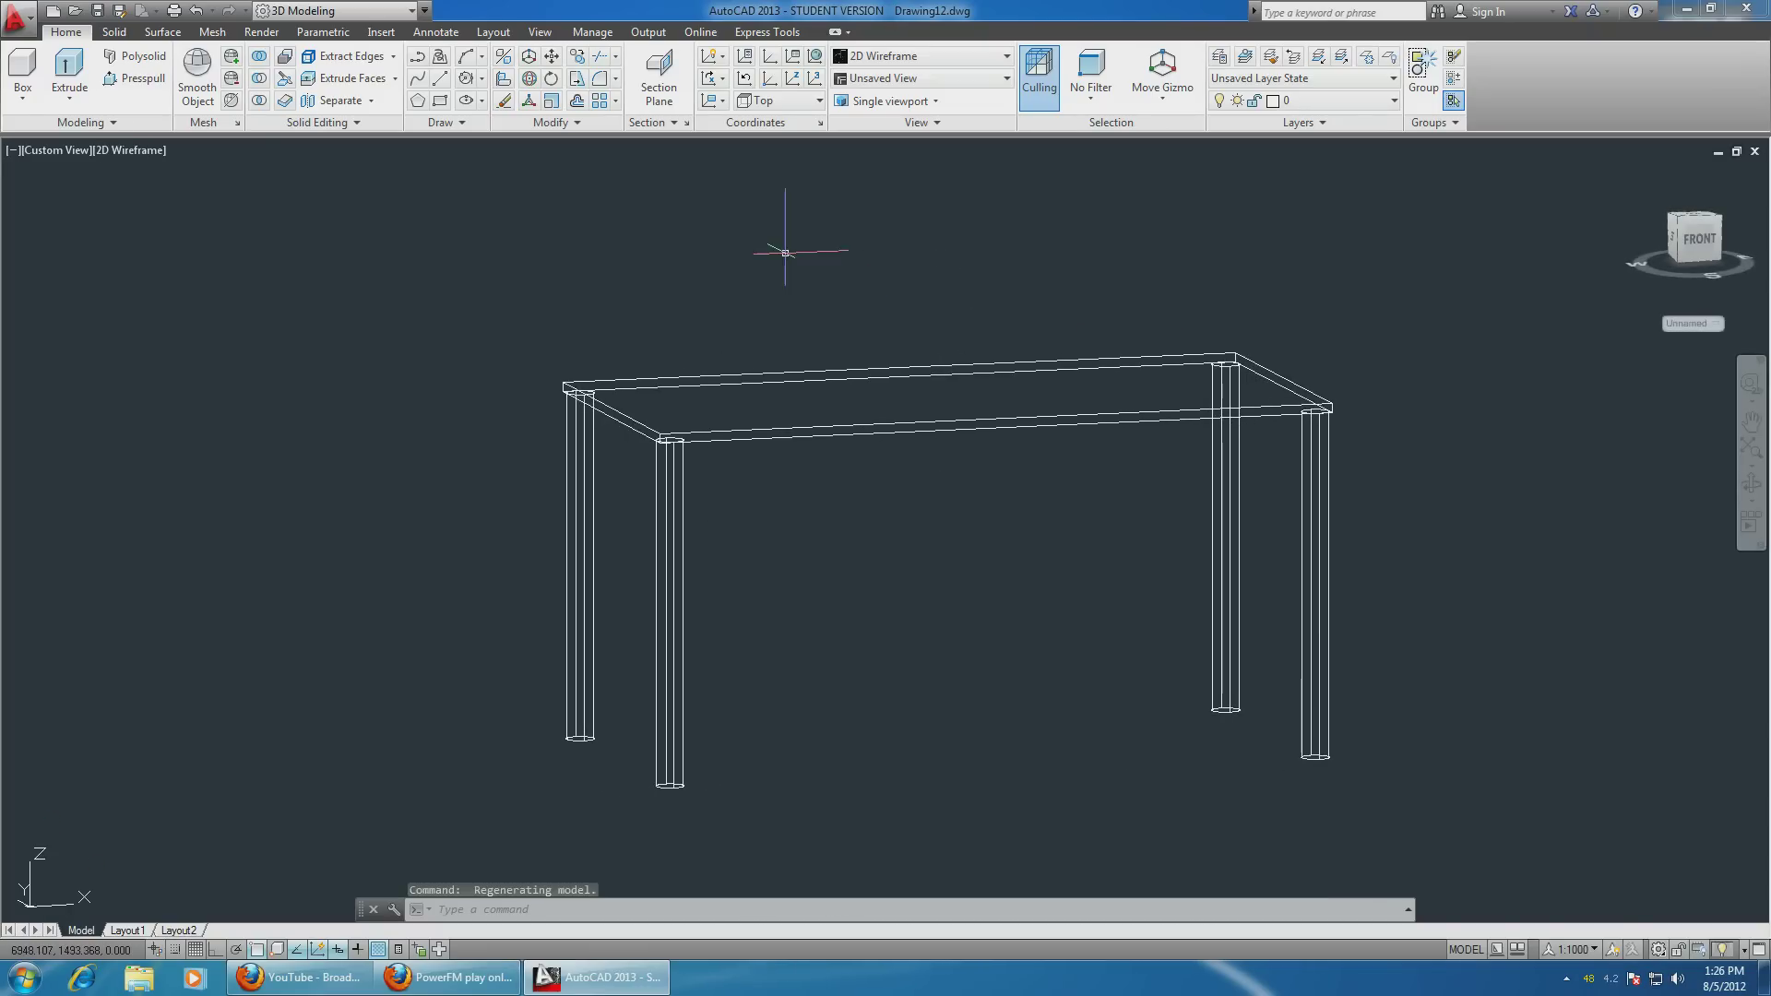
pyautogui.click(137, 155)
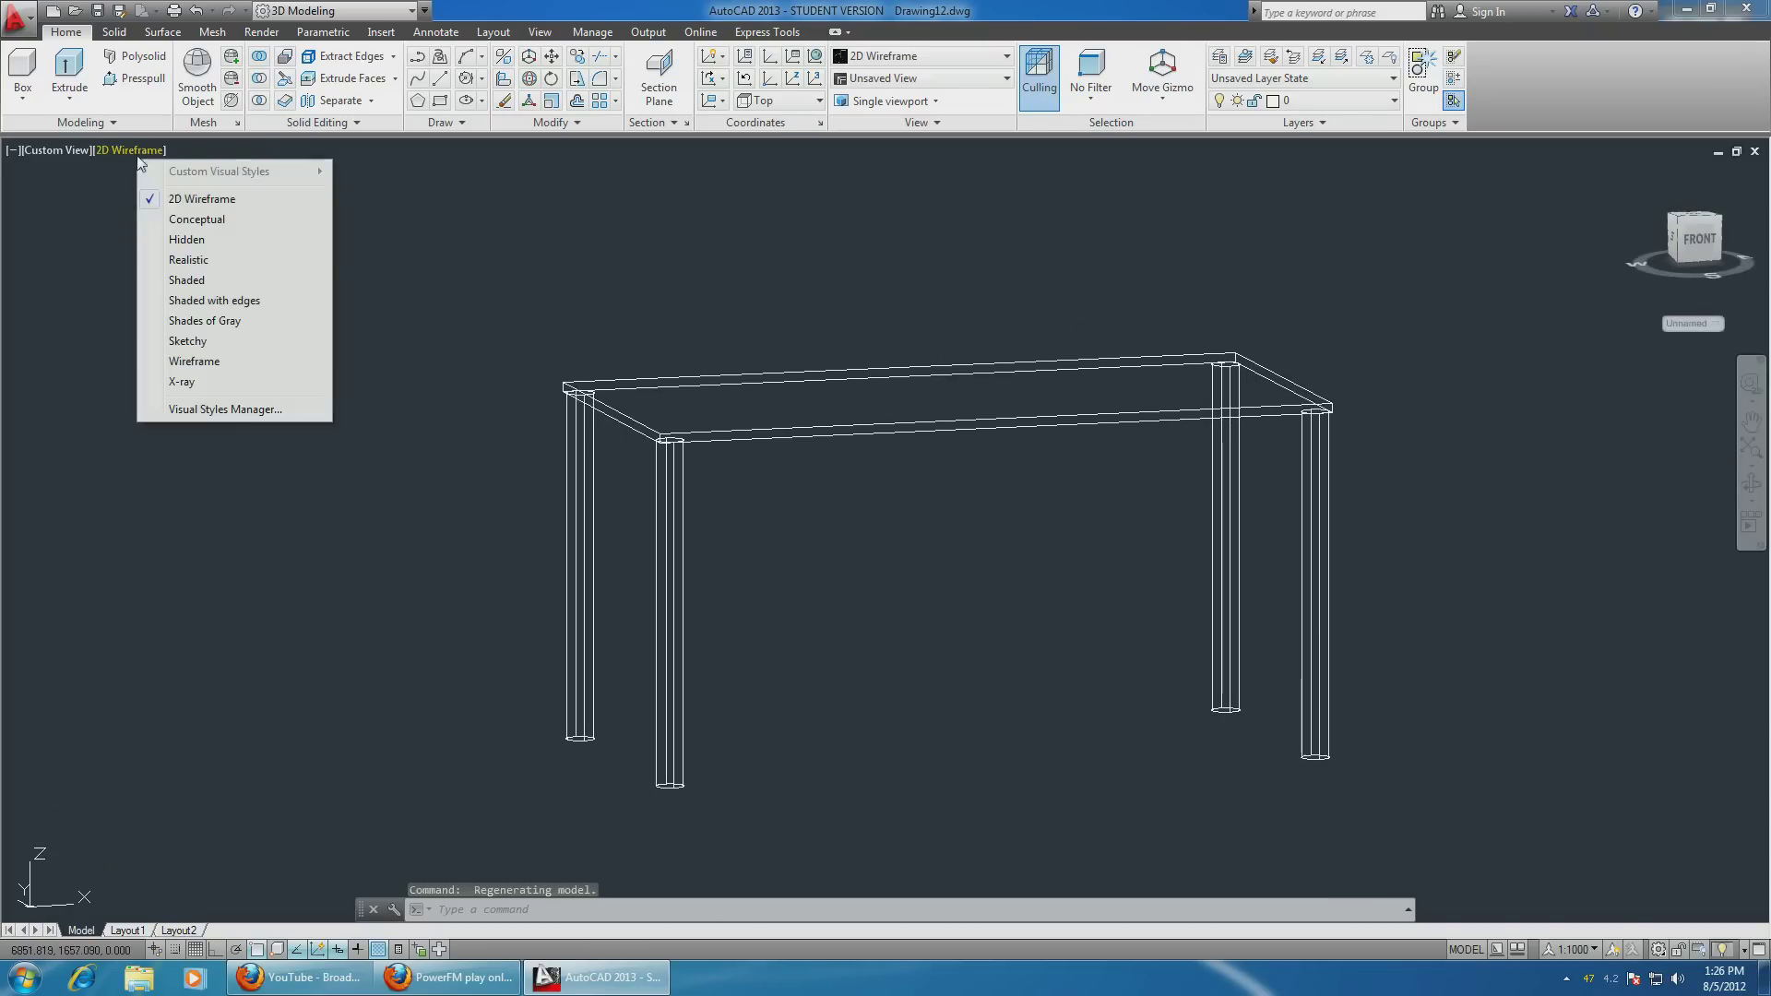
# Step: Switch the viewport visual style to Conceptual
pyautogui.click(177, 211)
pyautogui.moveTo(609, 284)
pyautogui.keyDown('shift'); pyautogui.mouseDown(button='middle')
pyautogui.moveTo(627, 291)
pyautogui.moveTo(360, 320)
pyautogui.moveTo(373, 300)
pyautogui.moveTo(608, 291)
pyautogui.mouseUp(button='middle'); pyautogui.keyUp('shift')
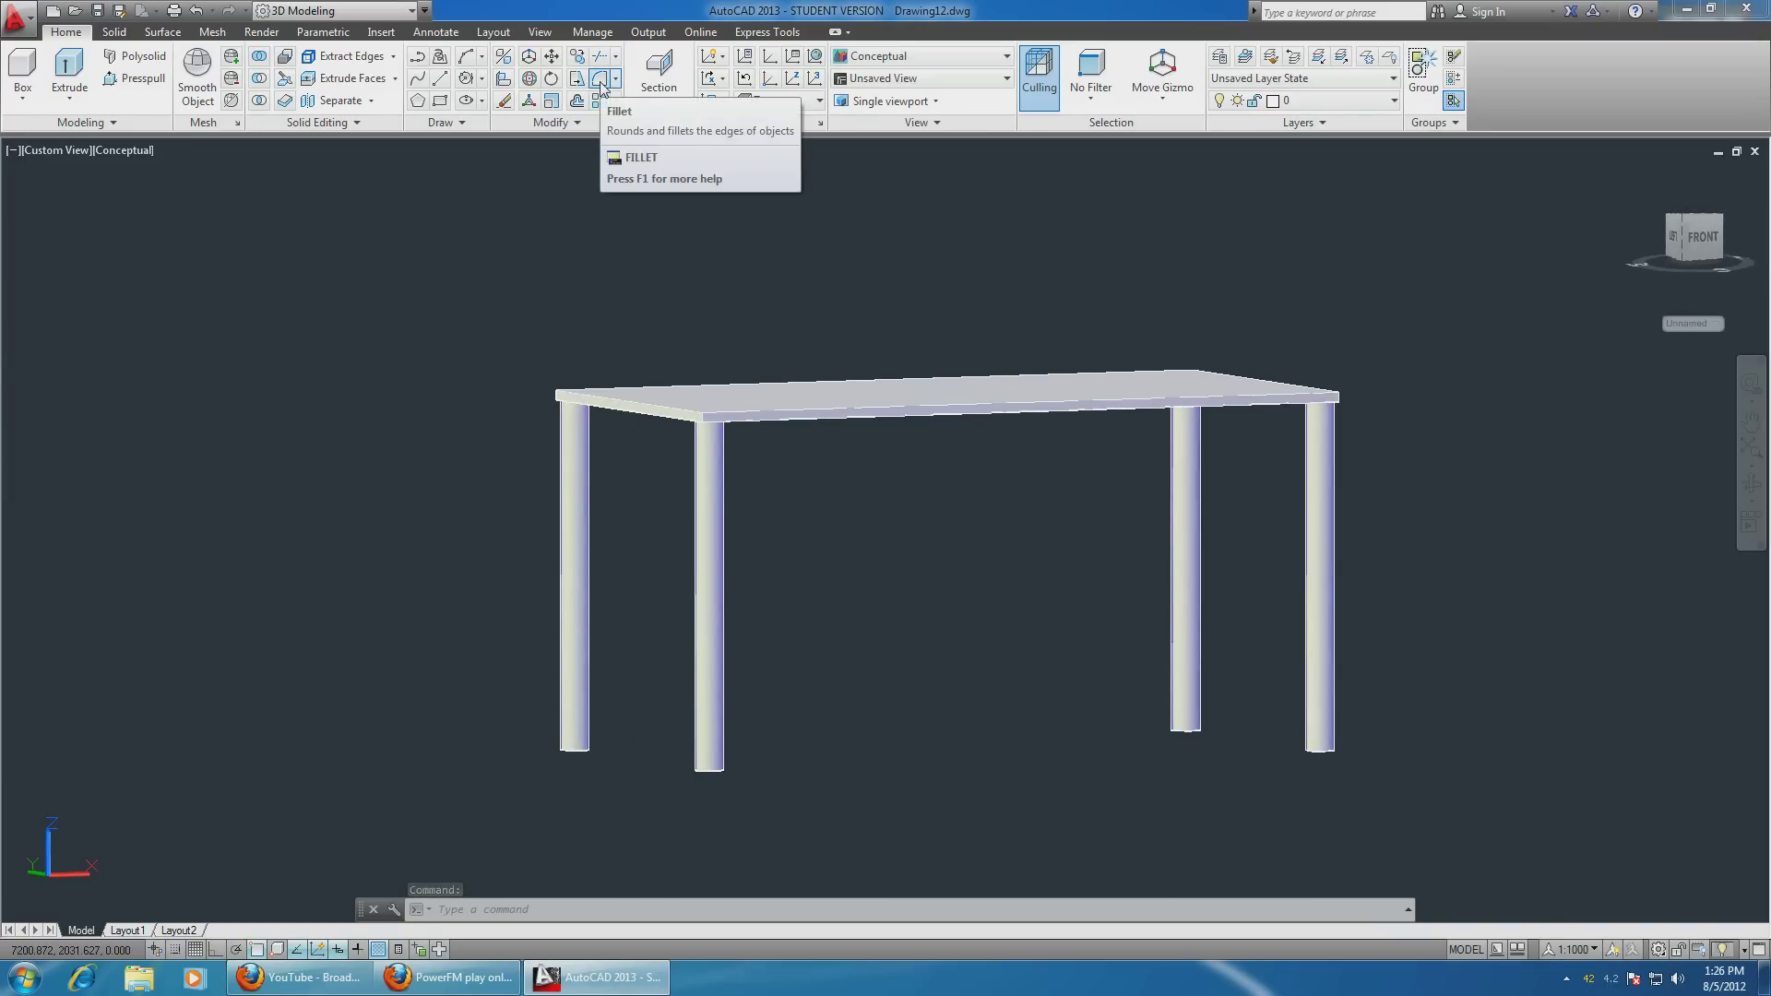
# Step: Fillet the tabletop's front, left and remaining edges with radius 2
pyautogui.click(600, 86)
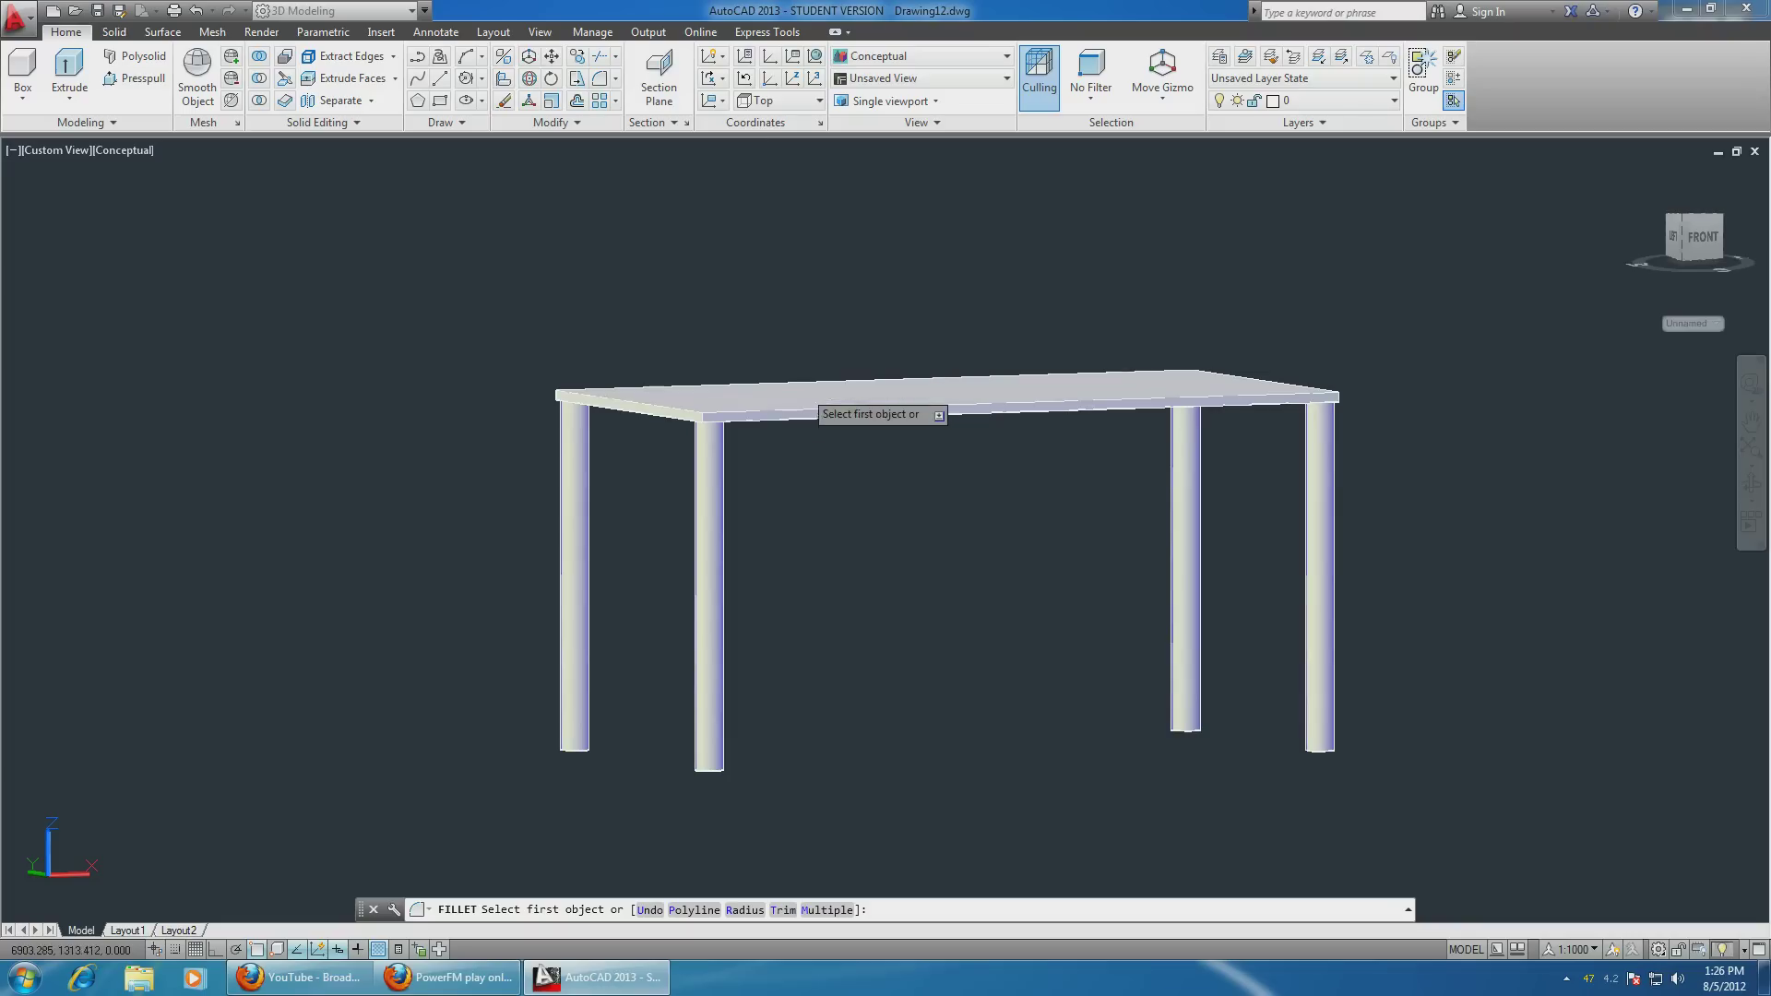
pyautogui.click(810, 402)
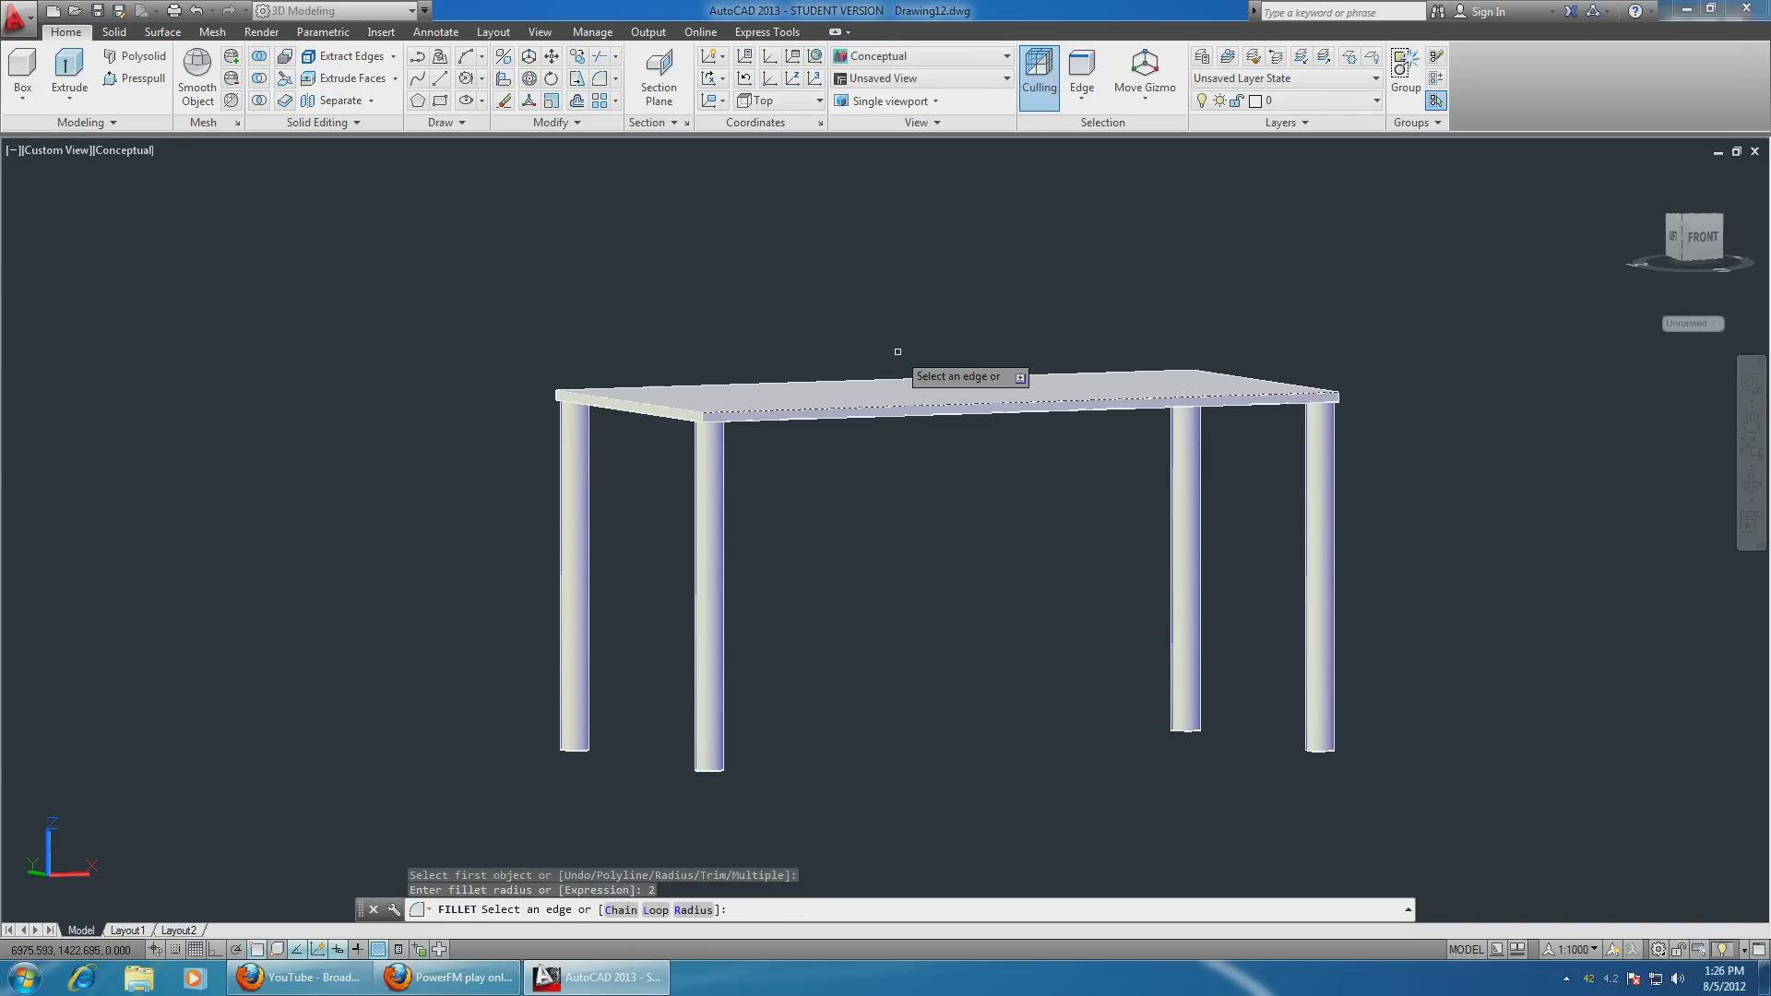
pyautogui.click(648, 403)
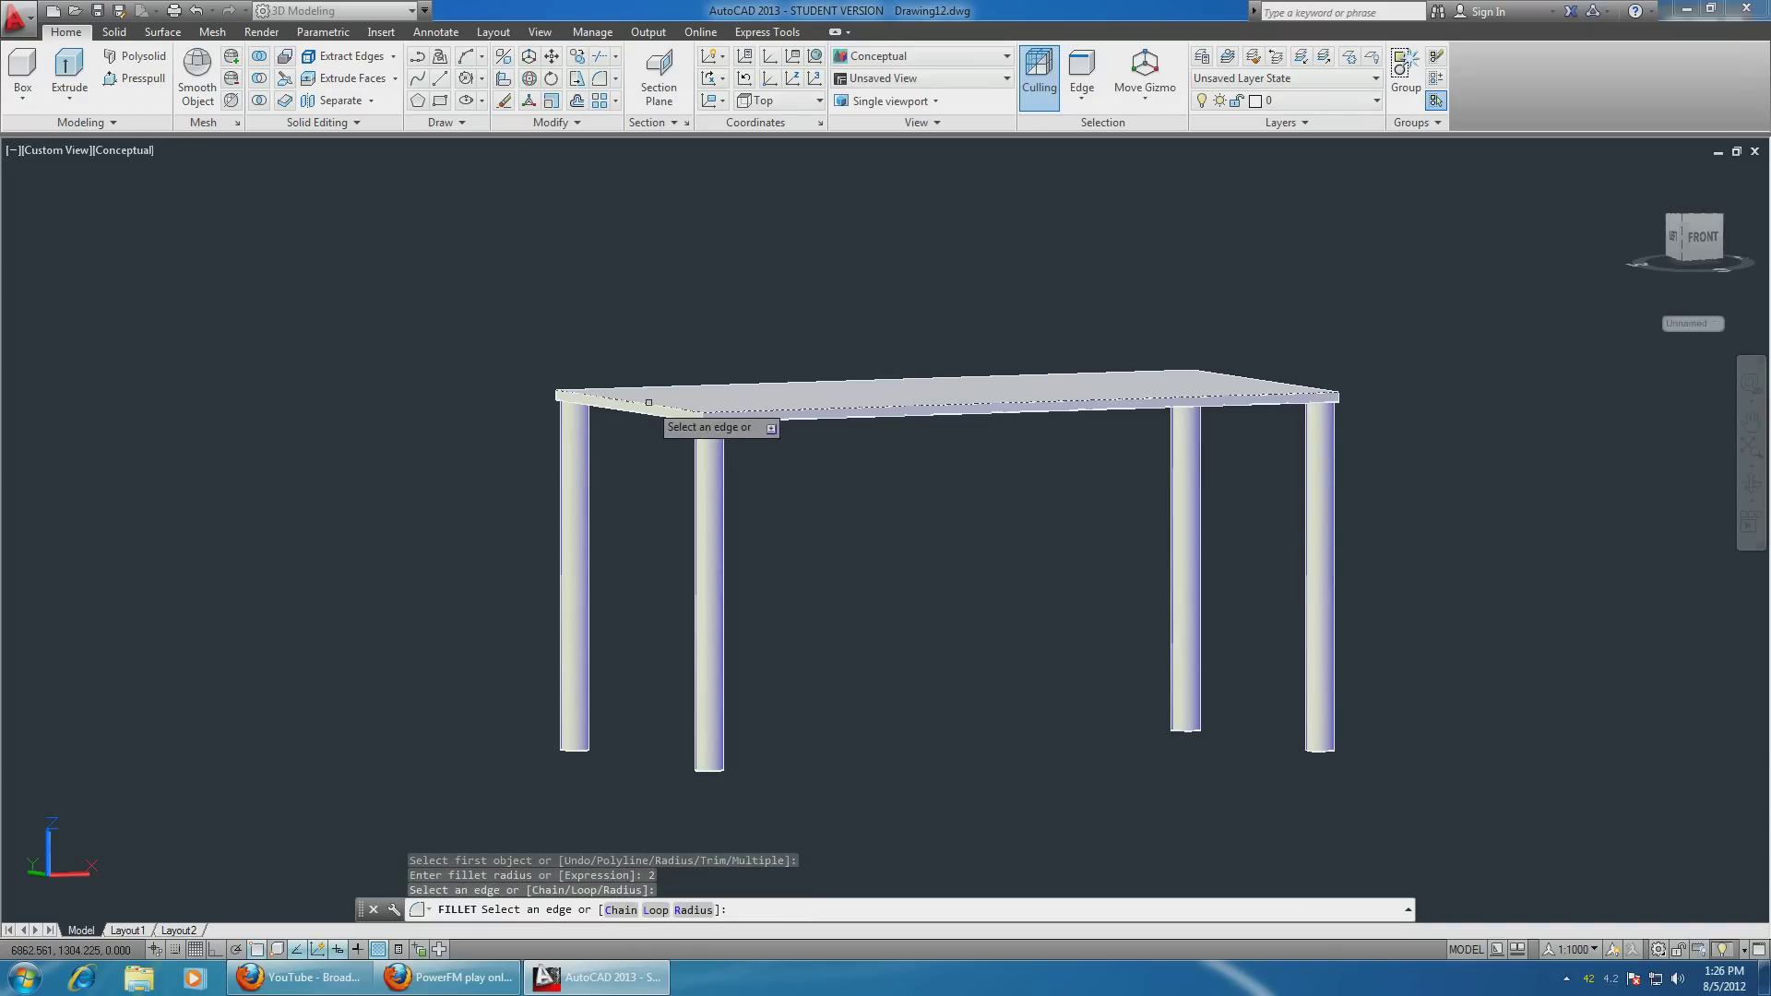
pyautogui.keyDown('shift'); pyautogui.moveTo(957, 330); pyautogui.dragTo(1080, 488, button='middle'); pyautogui.keyUp('shift')
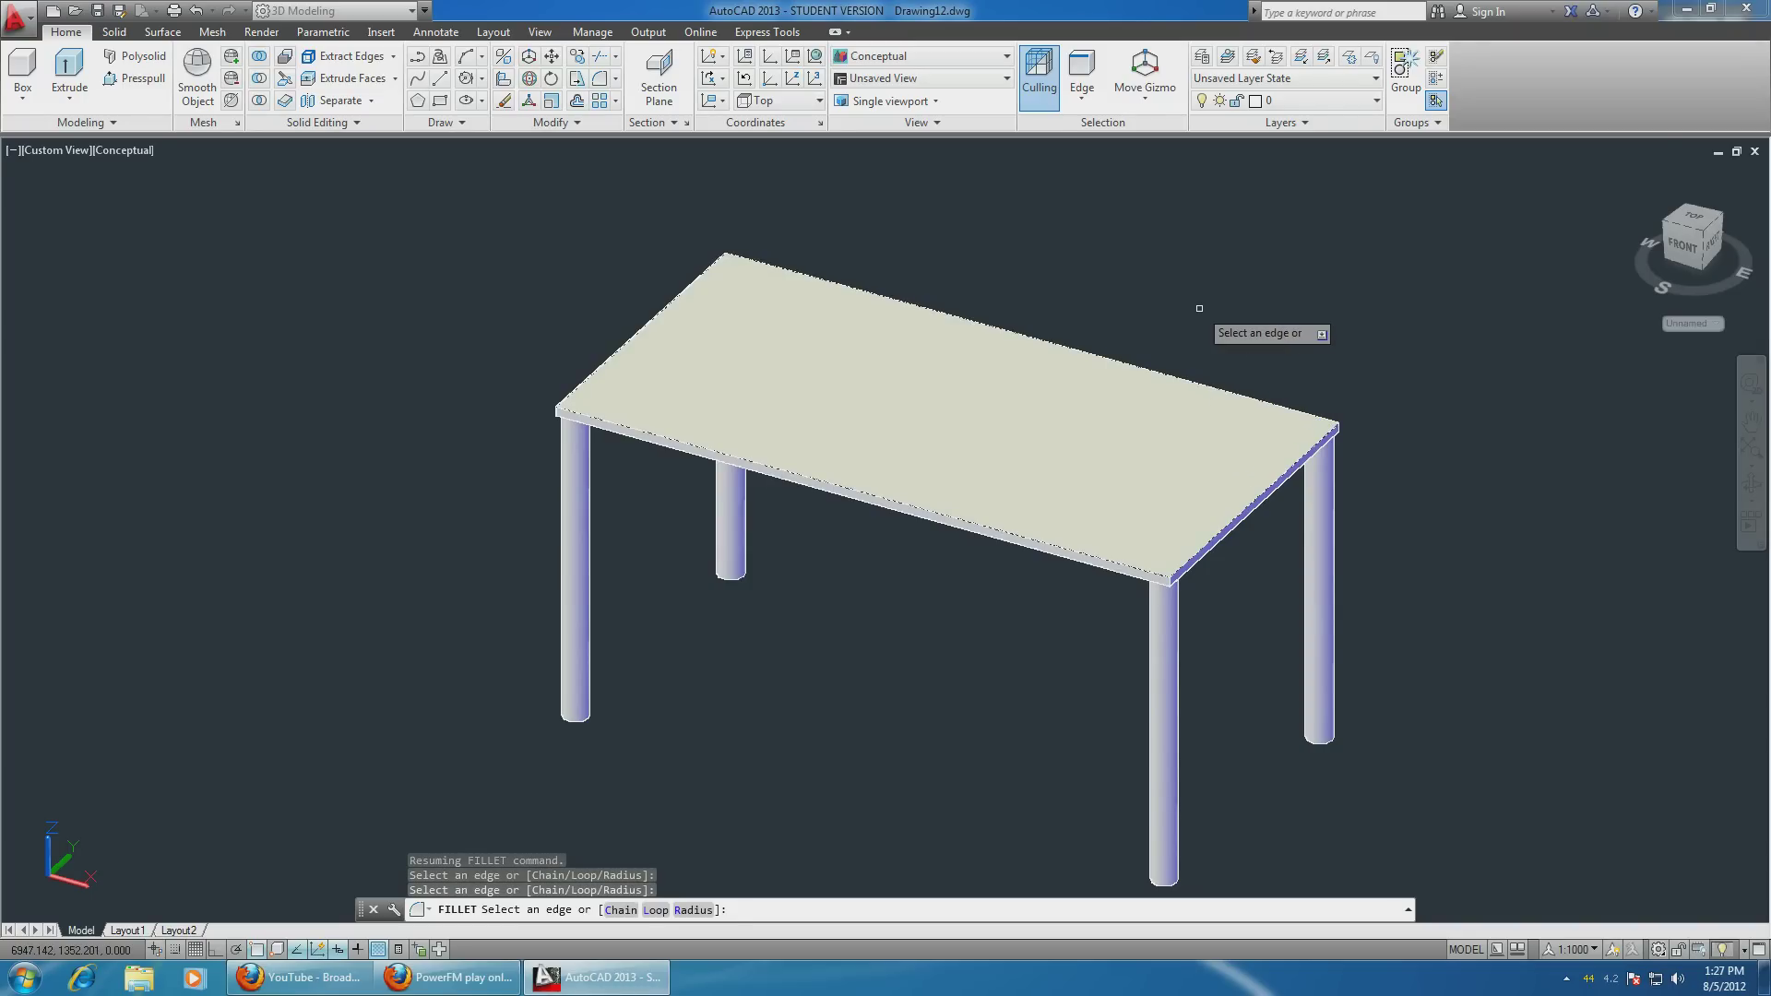
pyautogui.press('Return')
pyautogui.scroll(2, 573, 374)
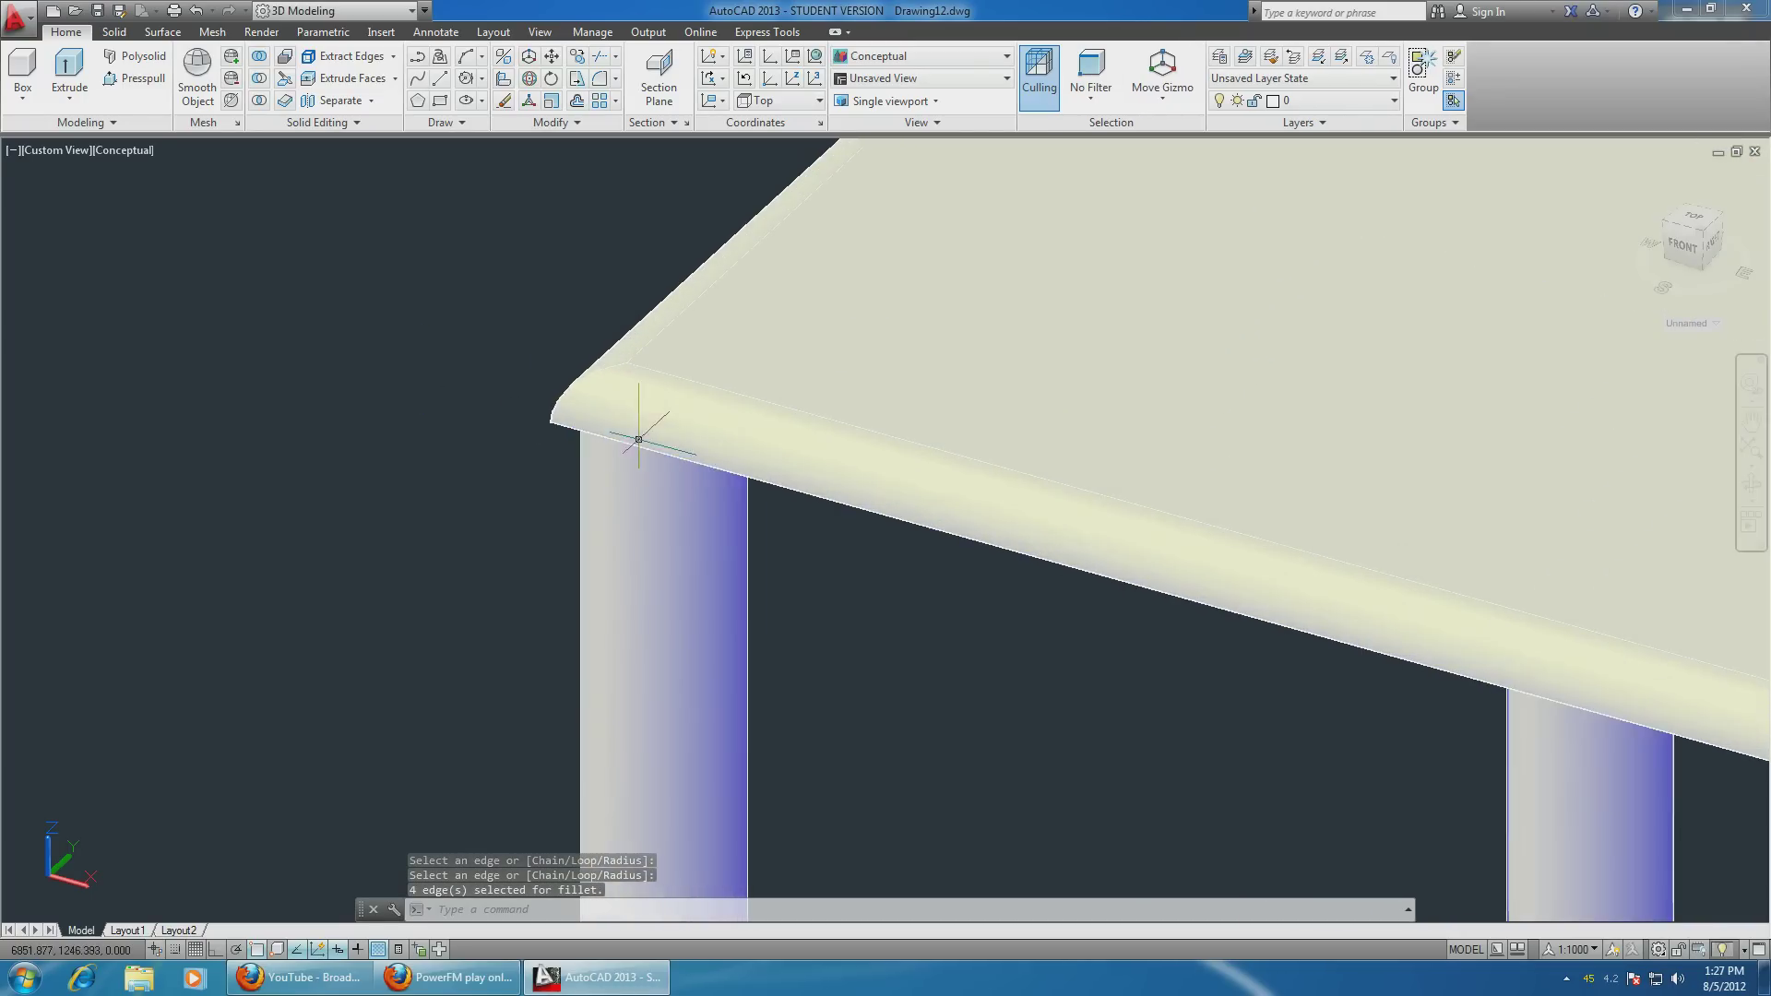
pyautogui.scroll(1, 574, 374)
pyautogui.scroll(-1, 573, 374)
pyautogui.scroll(-2, 573, 374)
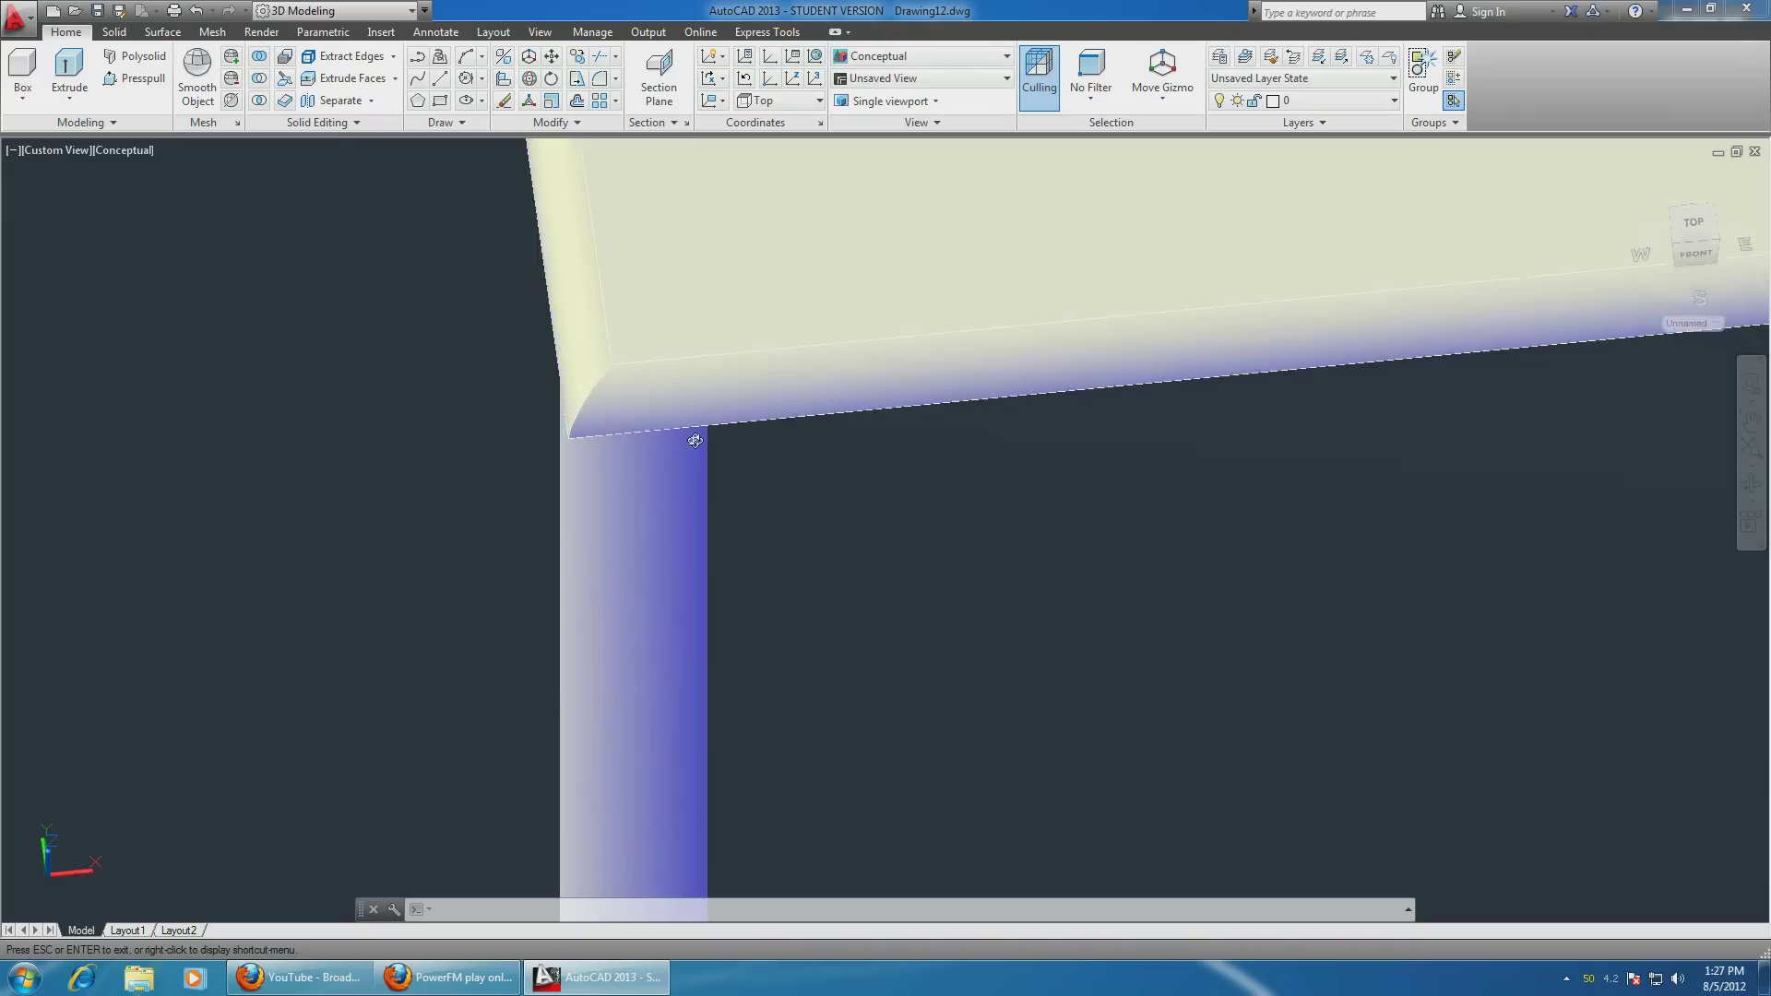
pyautogui.scroll(-2, 695, 435)
pyautogui.scroll(-2, 732, 447)
pyautogui.scroll(-2, 763, 397)
pyautogui.moveTo(888, 399)
pyautogui.keyDown('shift'); pyautogui.mouseDown(button='middle')
pyautogui.moveTo(901, 466)
pyautogui.moveTo(917, 459)
pyautogui.moveTo(790, 446)
pyautogui.moveTo(794, 328)
pyautogui.mouseUp(button='middle'); pyautogui.keyUp('shift')
pyautogui.scroll(-1, 794, 328)
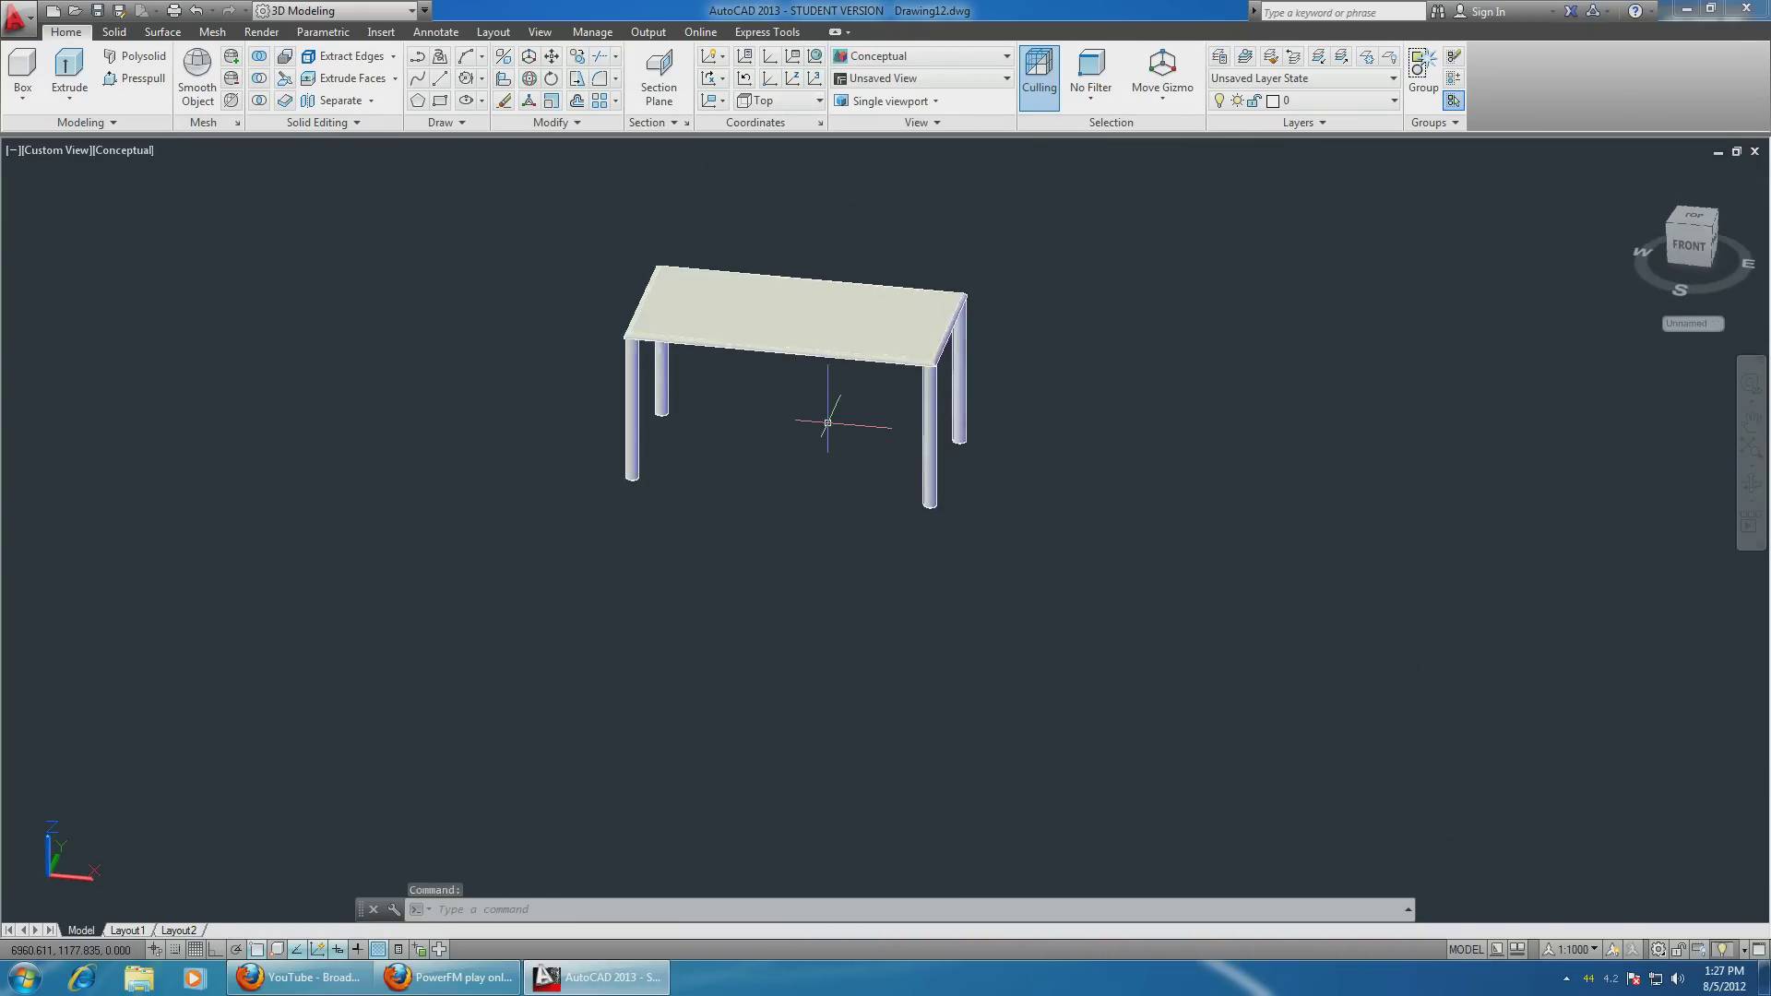
pyautogui.scroll(3, 823, 415)
pyautogui.scroll(-3, 854, 317)
pyautogui.moveTo(858, 455)
pyautogui.keyDown('shift'); pyautogui.mouseDown(button='middle')
pyautogui.moveTo(791, 475)
pyautogui.moveTo(760, 336)
pyautogui.moveTo(1020, 475)
pyautogui.moveTo(868, 435)
pyautogui.moveTo(997, 415)
pyautogui.moveTo(1120, 340)
pyautogui.moveTo(1185, 241)
pyautogui.moveTo(615, 443)
pyautogui.moveTo(615, 498)
pyautogui.mouseUp(button='middle'); pyautogui.keyUp('shift')
pyautogui.scroll(1, 868, 436)
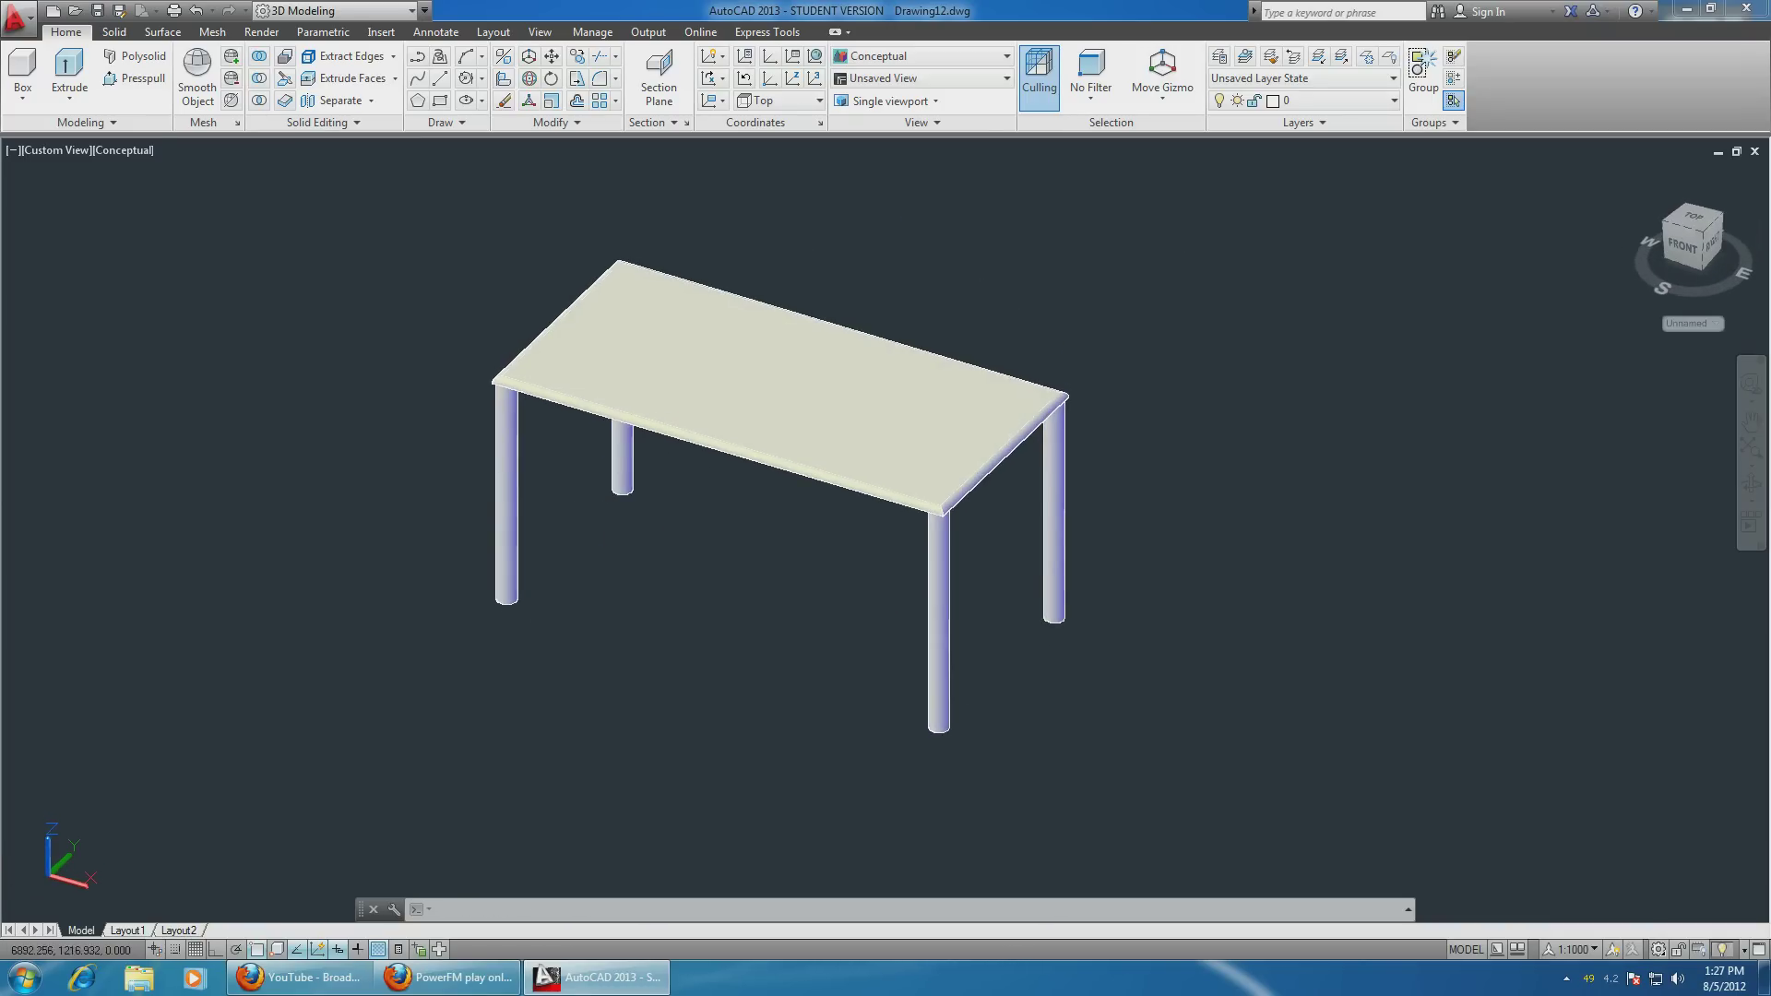